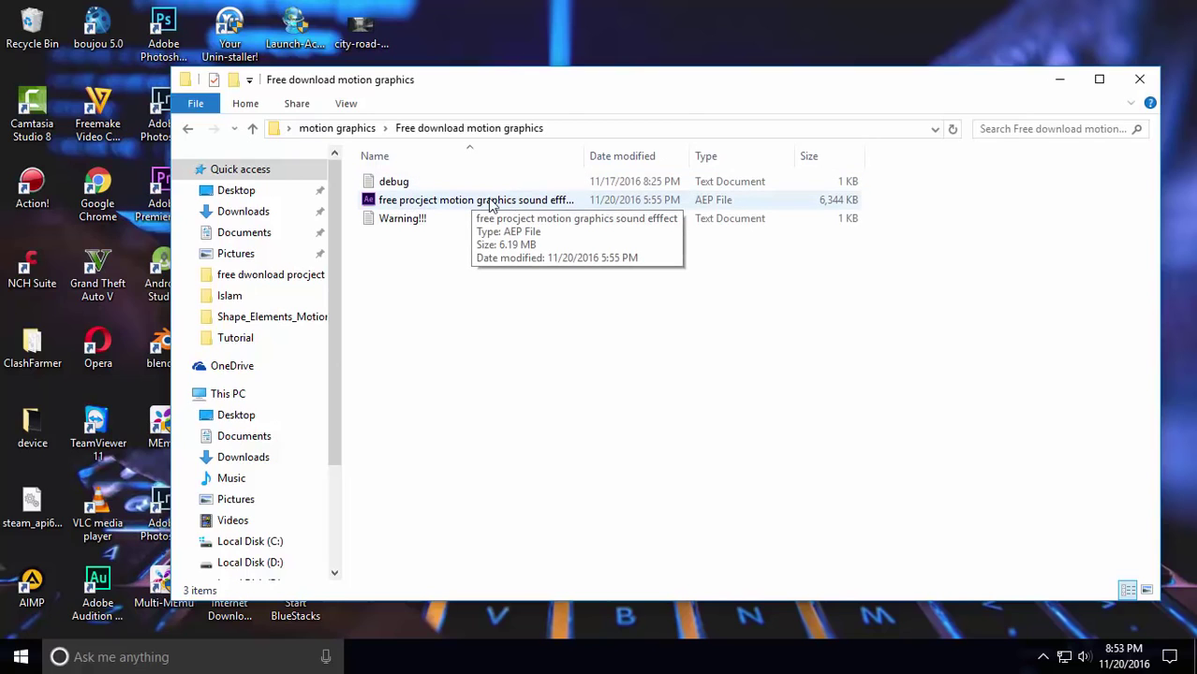
Open the project file "free procject motion graphics sound efffect" in After Effects and enlarge the composition view to 25%
click(418, 207)
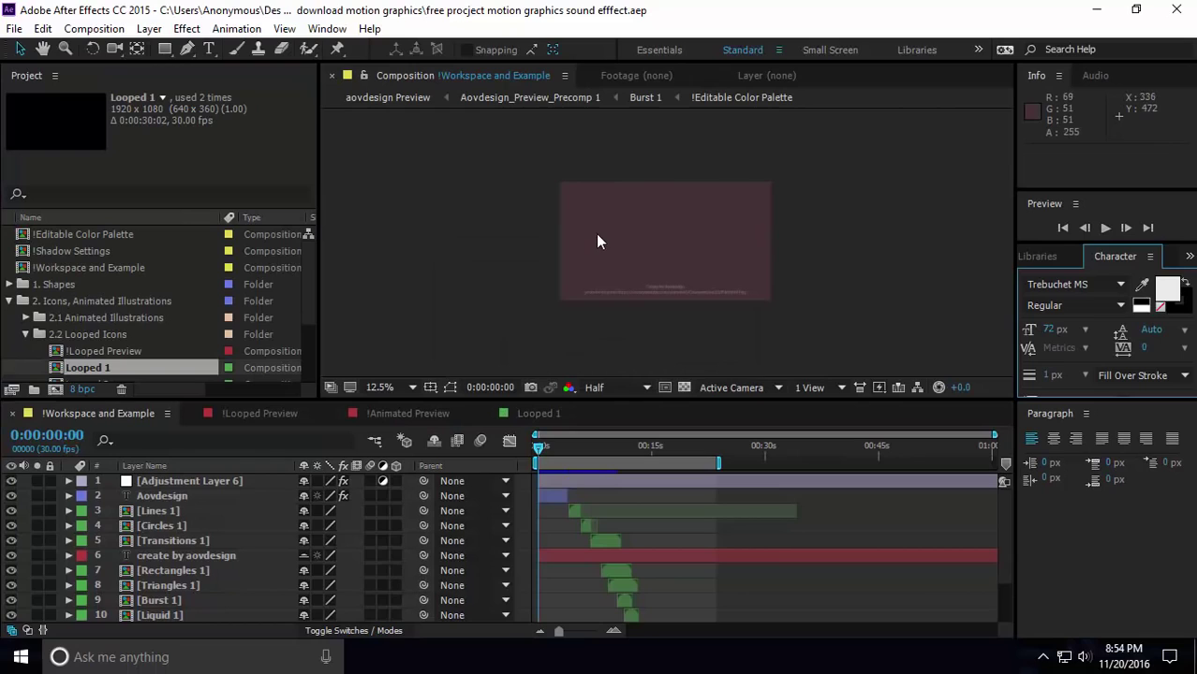
key(period)
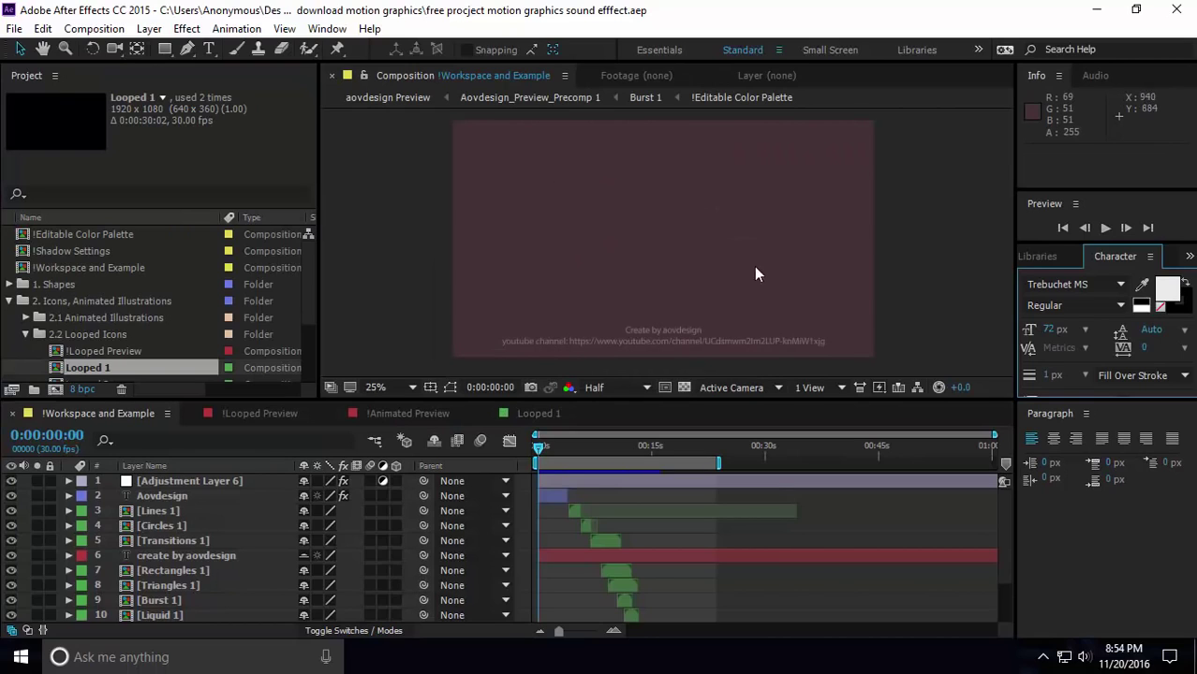
Collapse the "2. Icons, Animated Illustrations" folder and its two subfolders in the project list
click(25, 335)
click(25, 319)
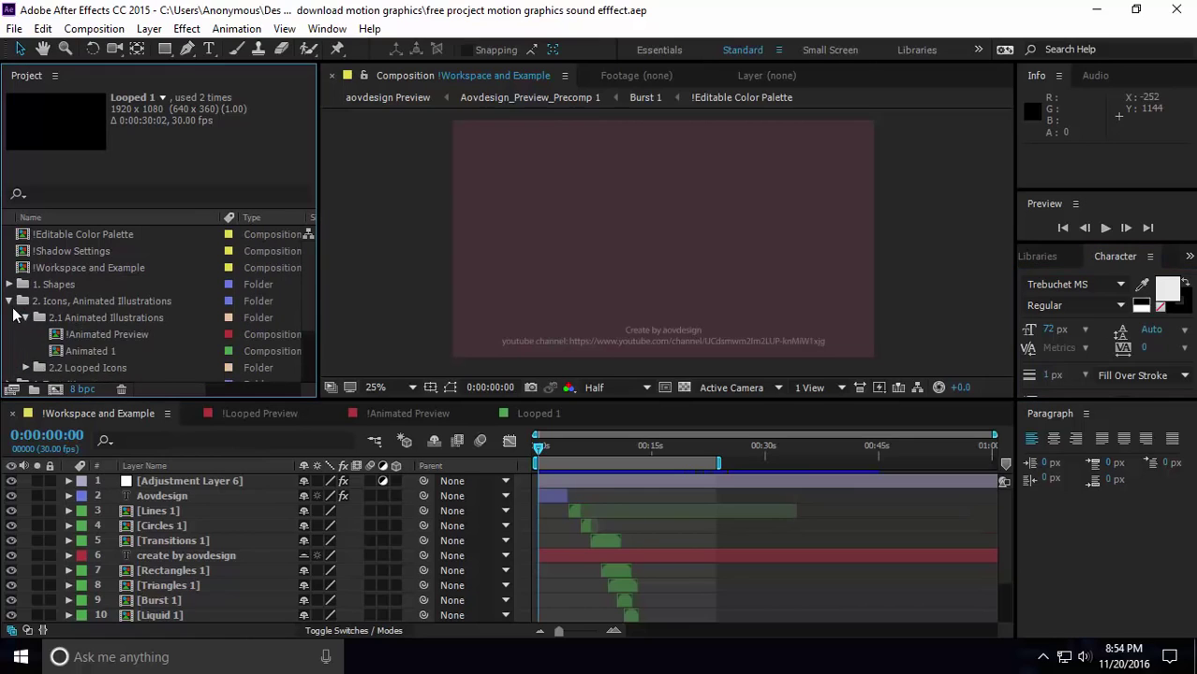
click(27, 319)
click(9, 301)
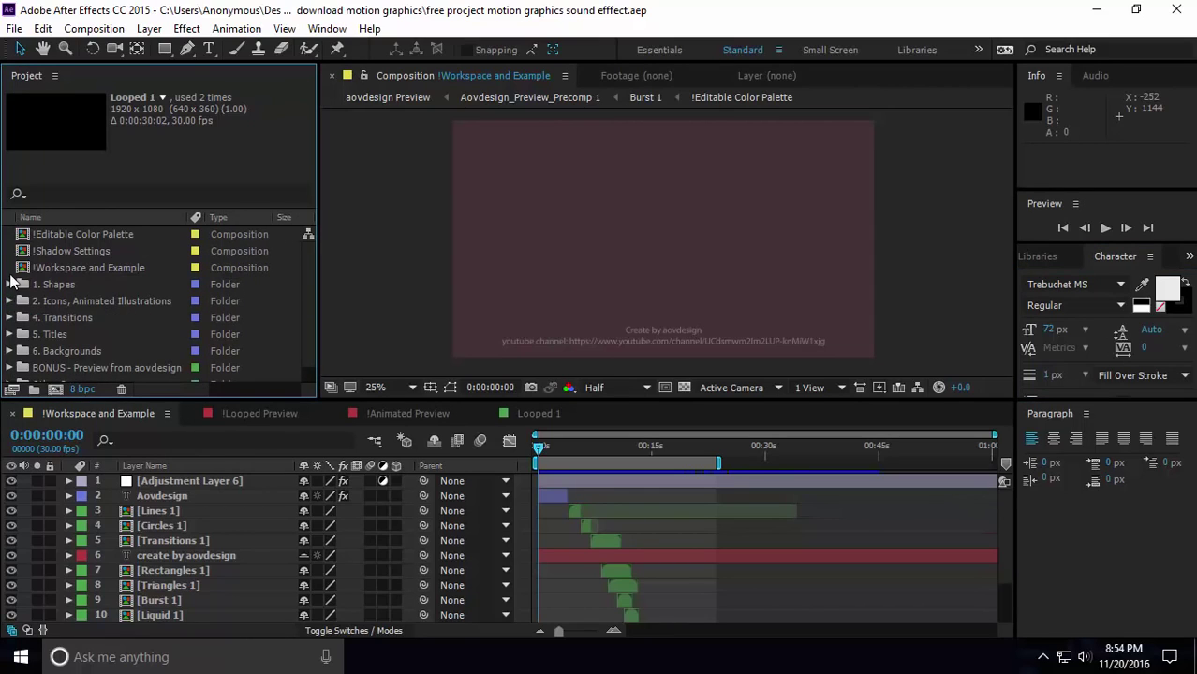
Open the !Workspace and Example composition, play its preview, and move the playhead to 0:00:01:15
double_click(60, 268)
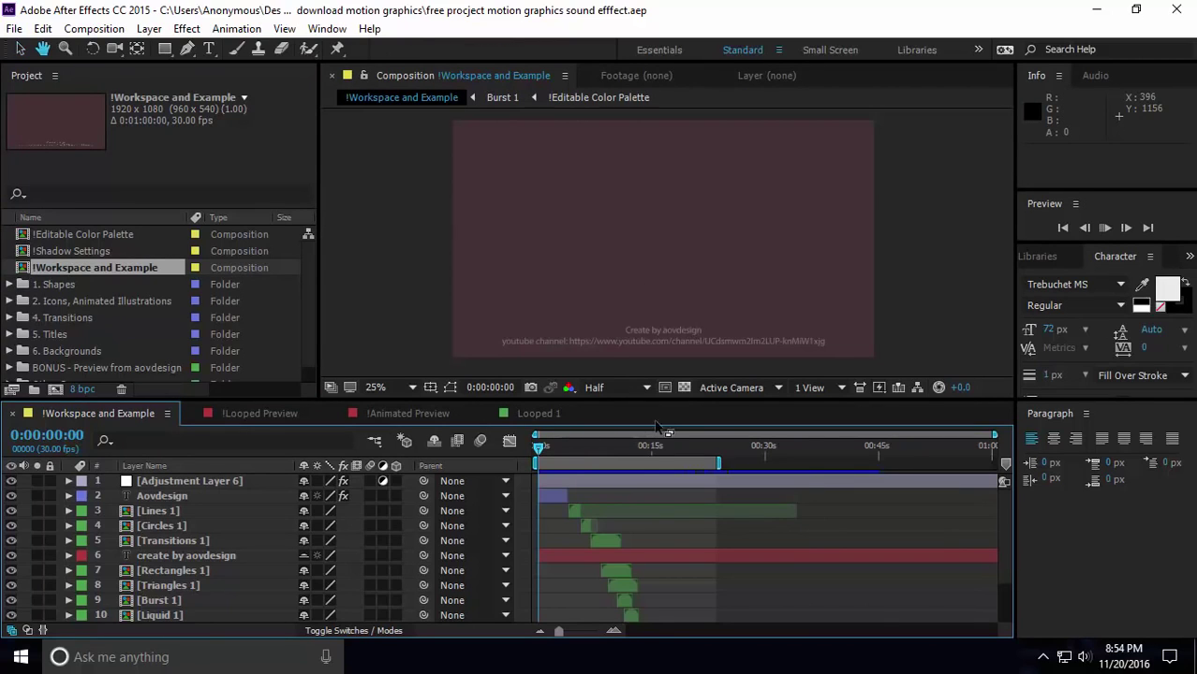
key(space)
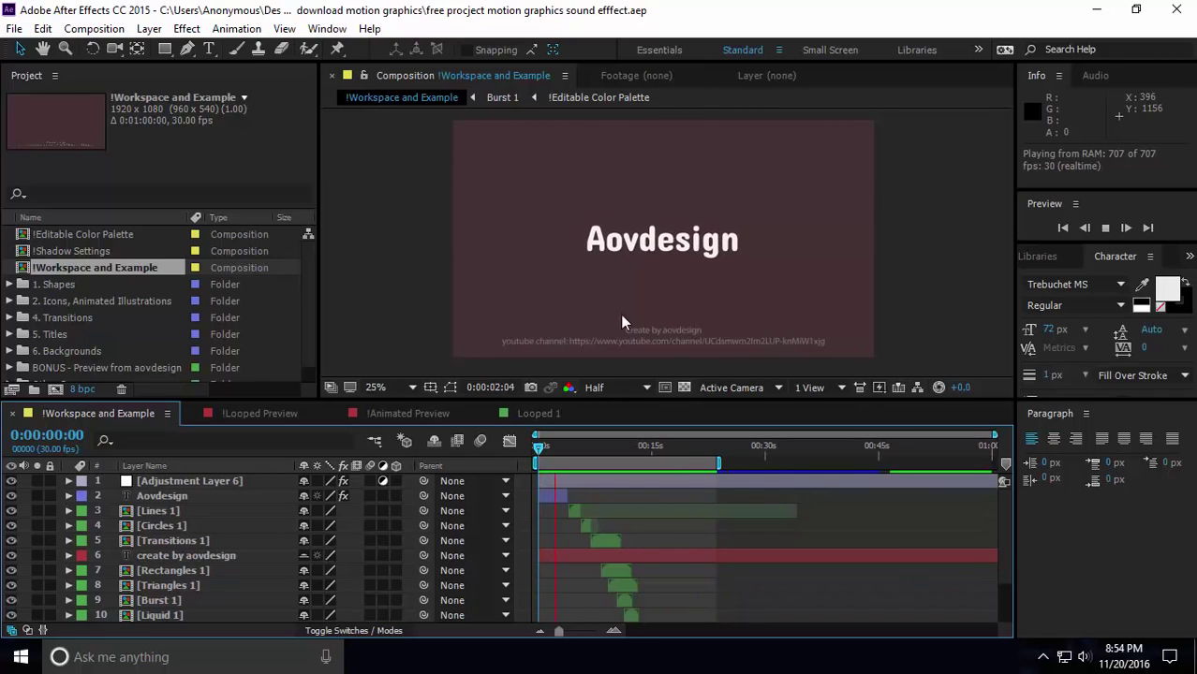
click(9, 283)
key(space)
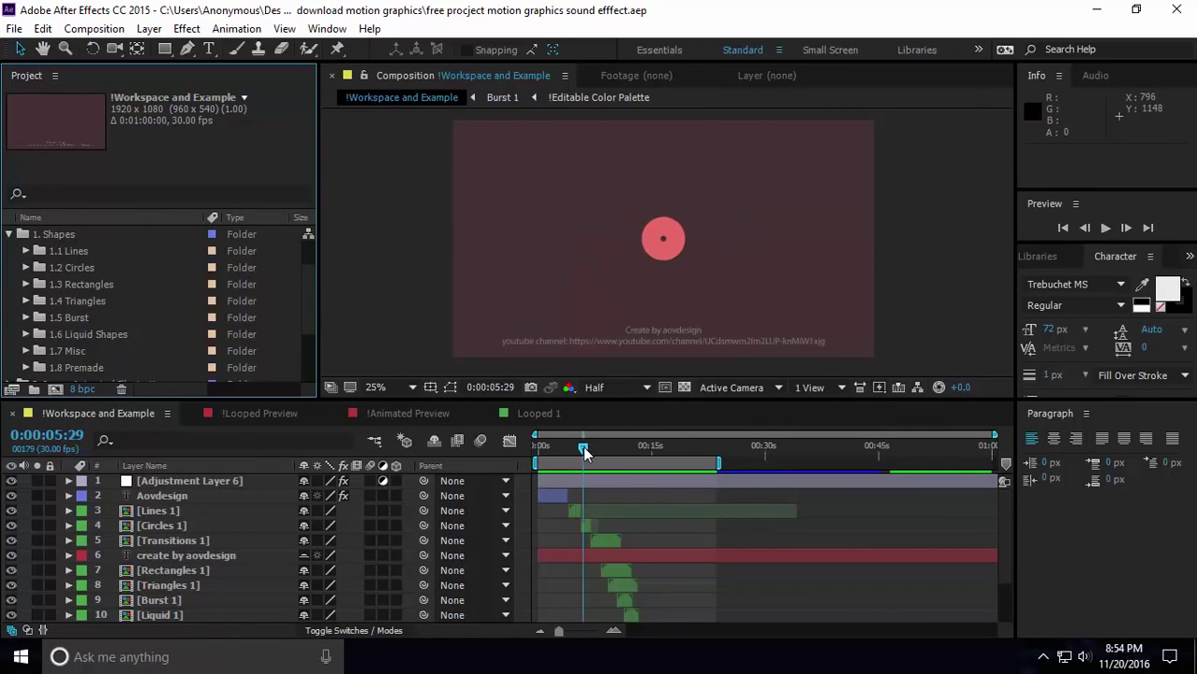
drag(582, 450, 549, 463)
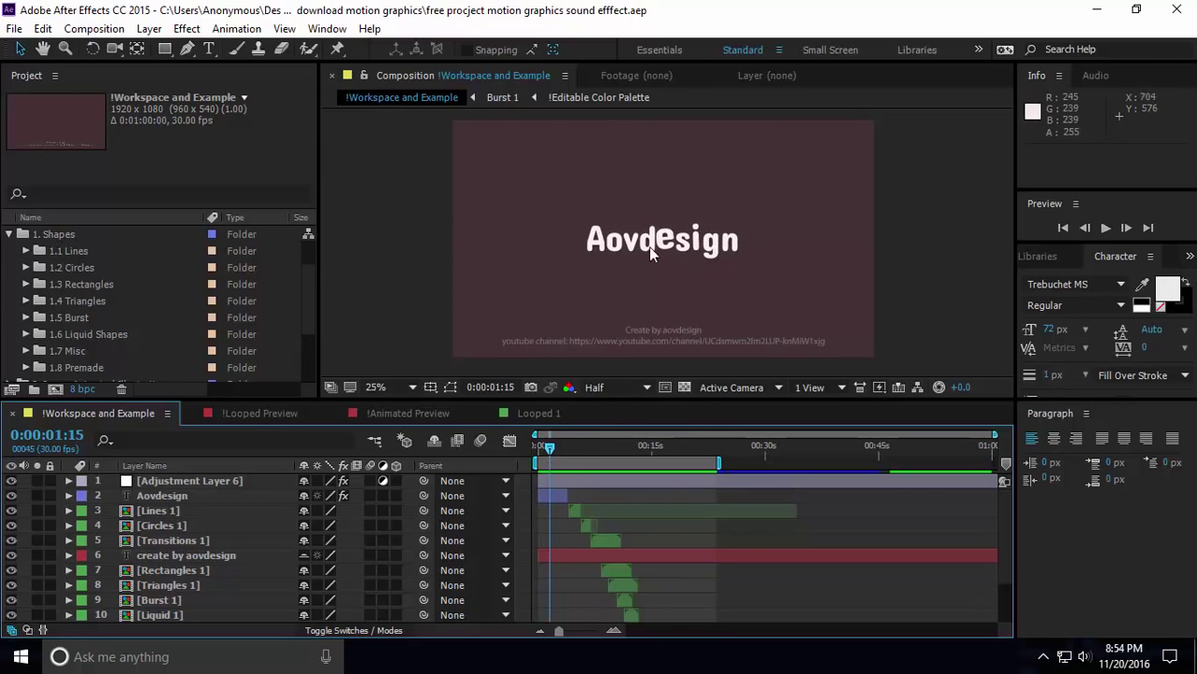
Expand the Lines, Circles, Rectangles and Triangles subfolders of "1. Shapes" to examine their compositions
click(26, 251)
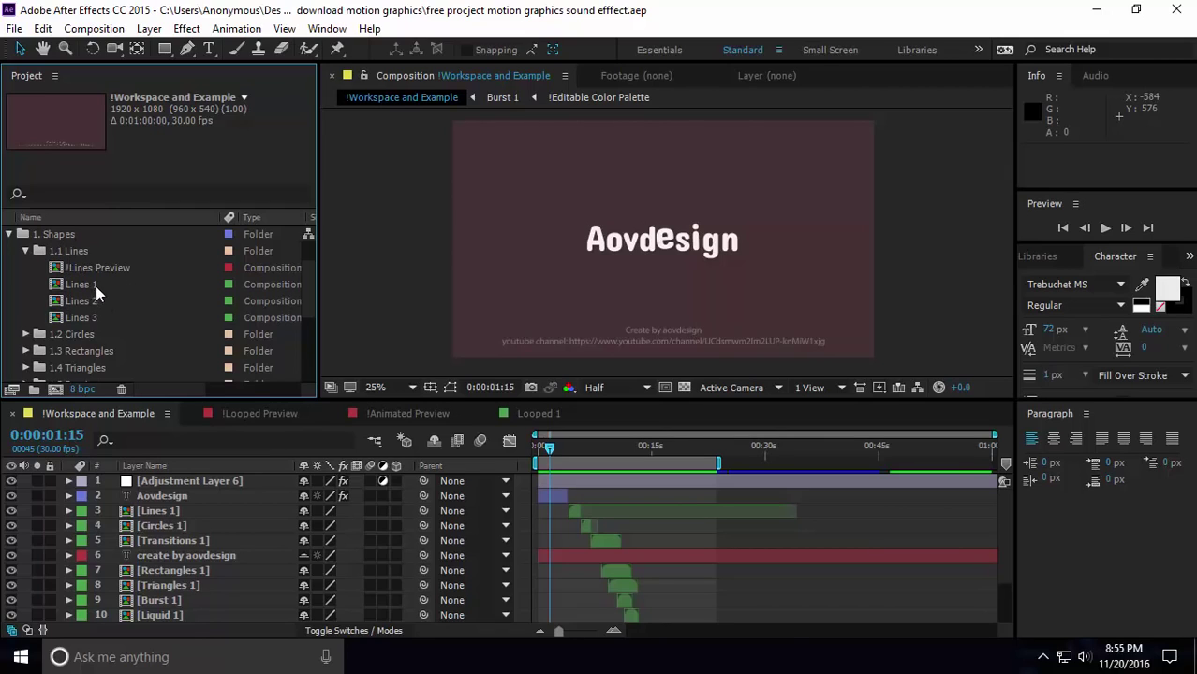
click(27, 333)
scroll(44, 326, down, 1)
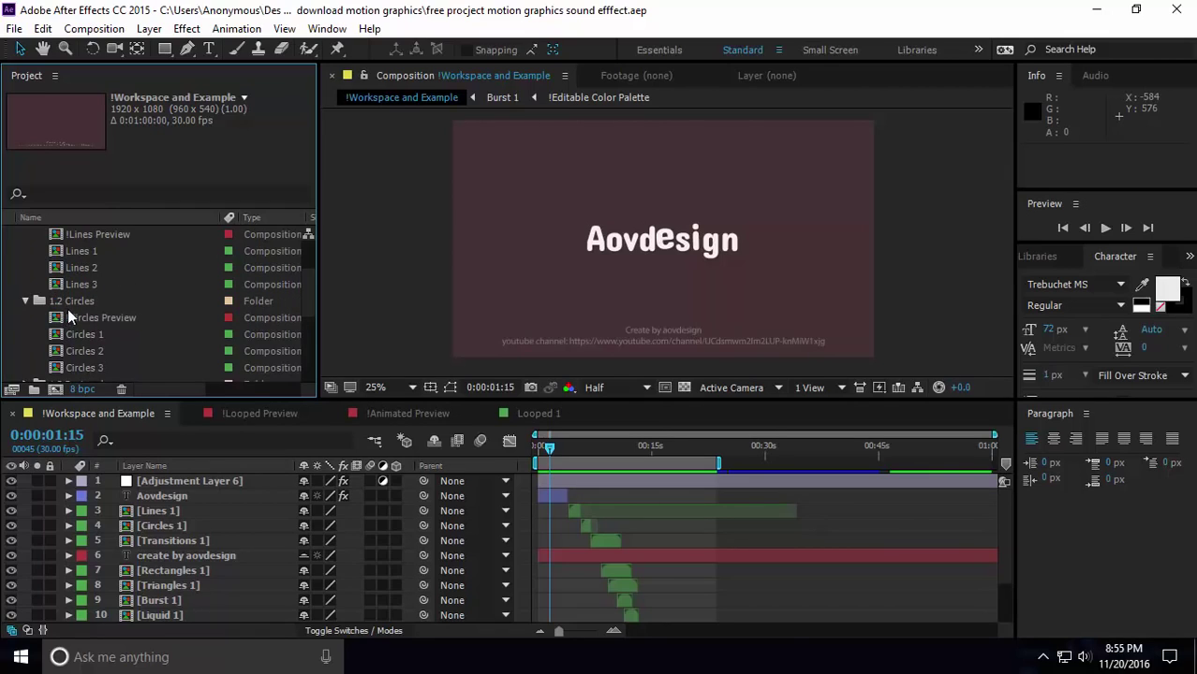
scroll(67, 313, down, 1)
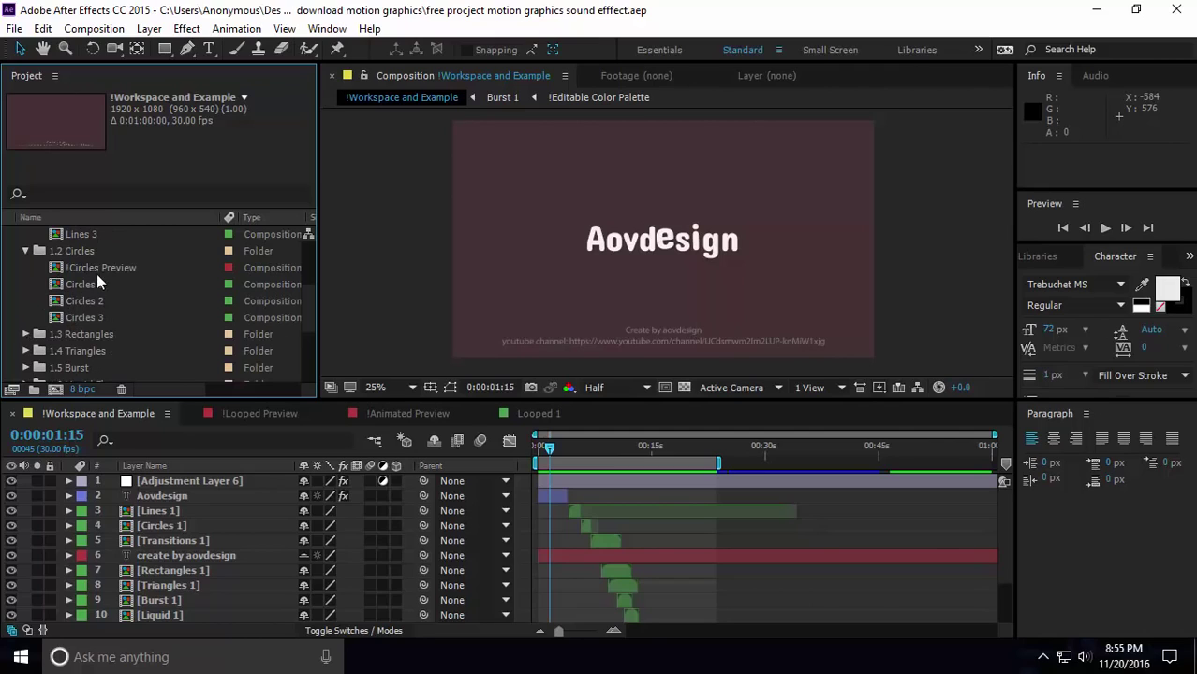
click(25, 333)
scroll(37, 320, down, 2)
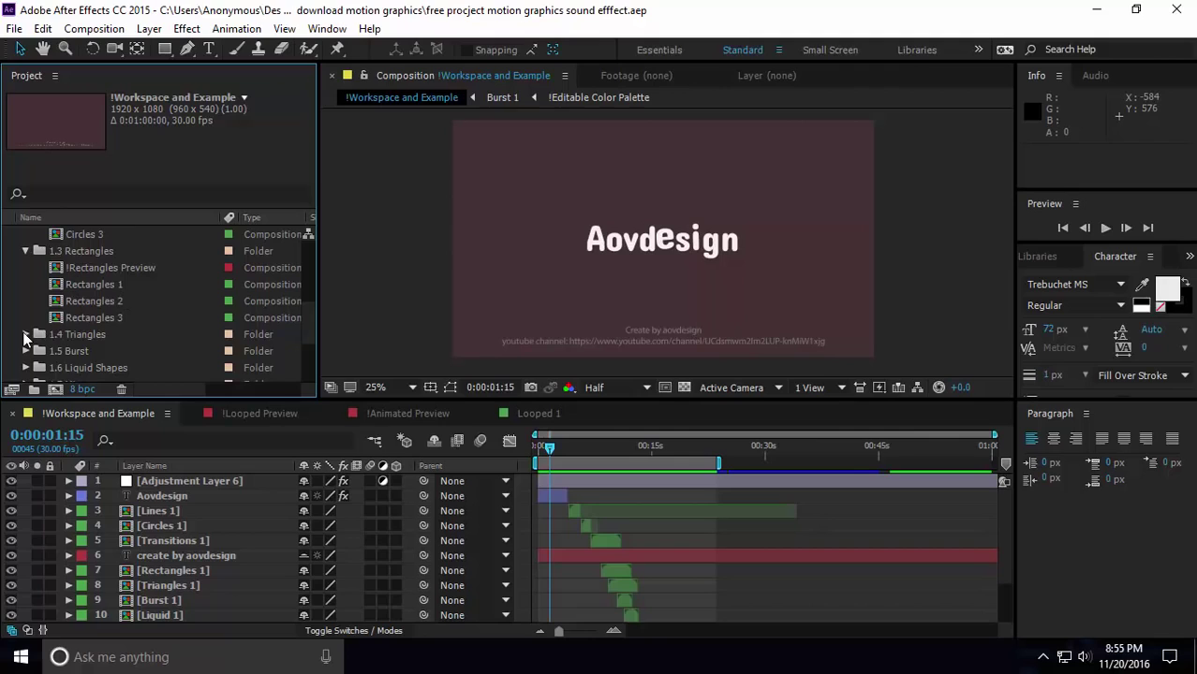
click(25, 334)
scroll(71, 319, down, 2)
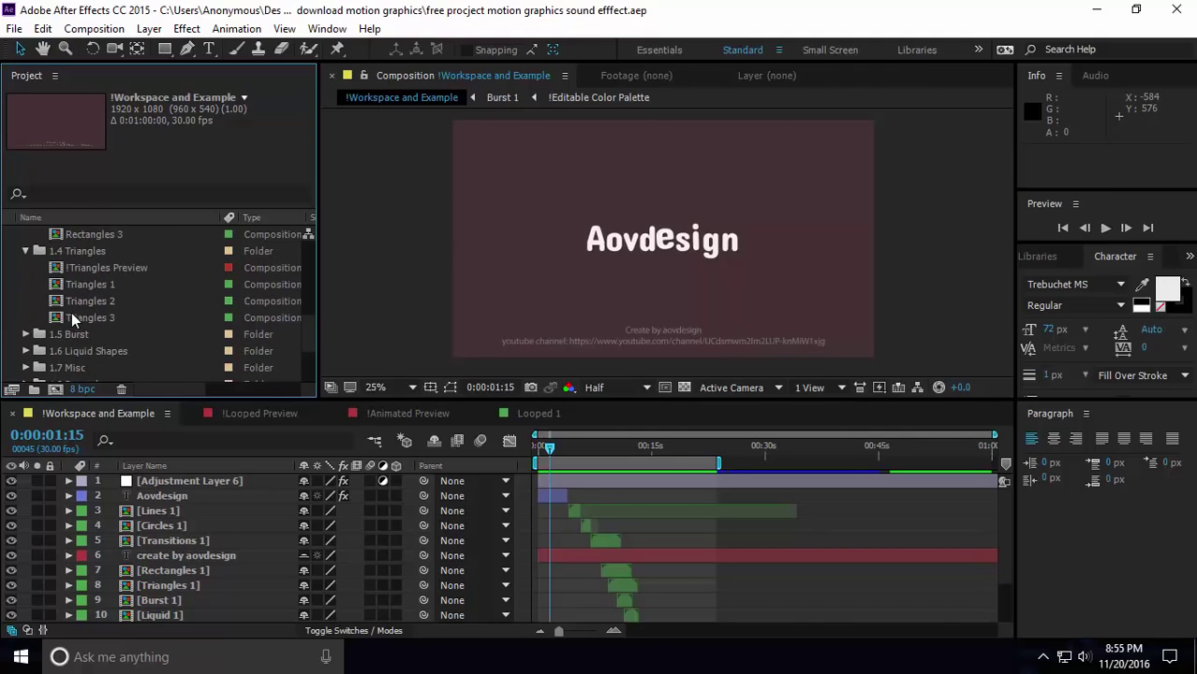
Expand the Burst, Liquid Shapes, Misc and Premade subfolders of "1. Shapes" to examine their compositions
click(25, 334)
scroll(56, 313, down, 2)
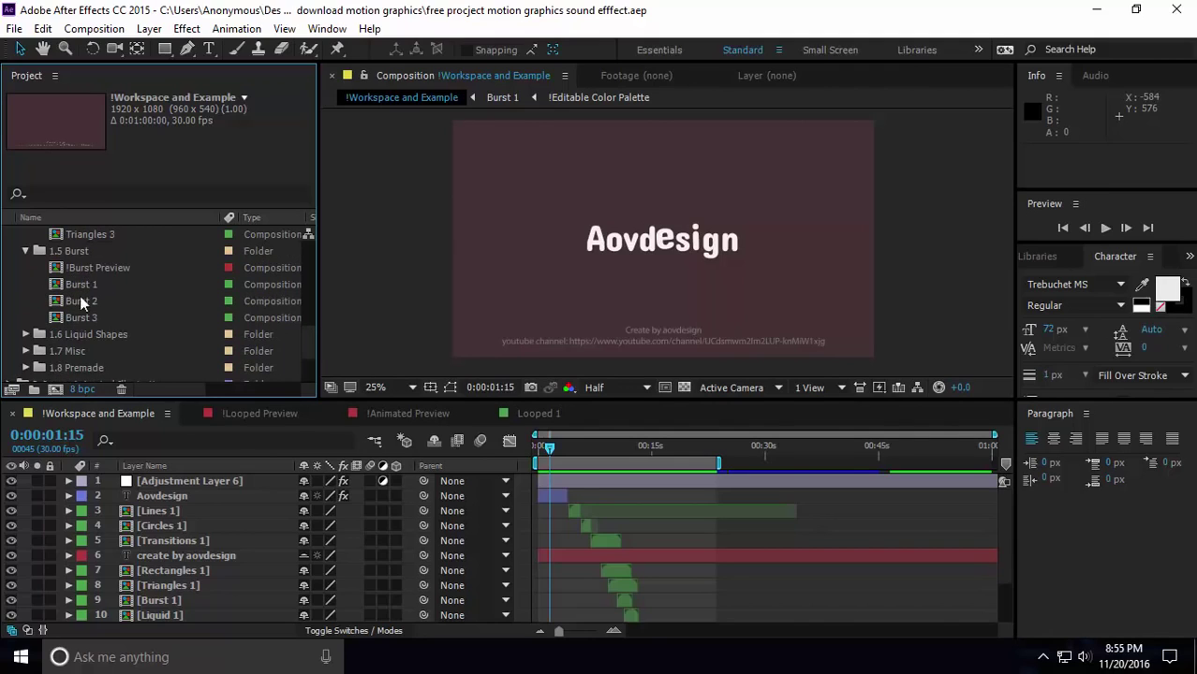
click(26, 334)
scroll(69, 321, down, 2)
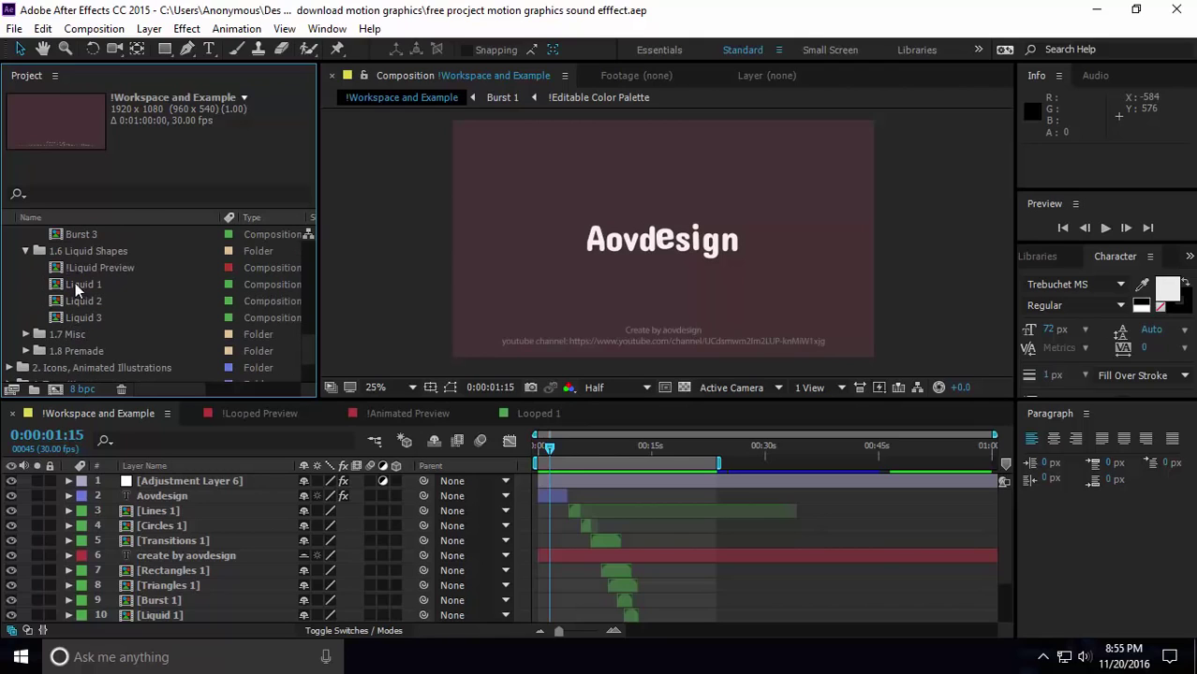
click(25, 334)
scroll(56, 319, down, 2)
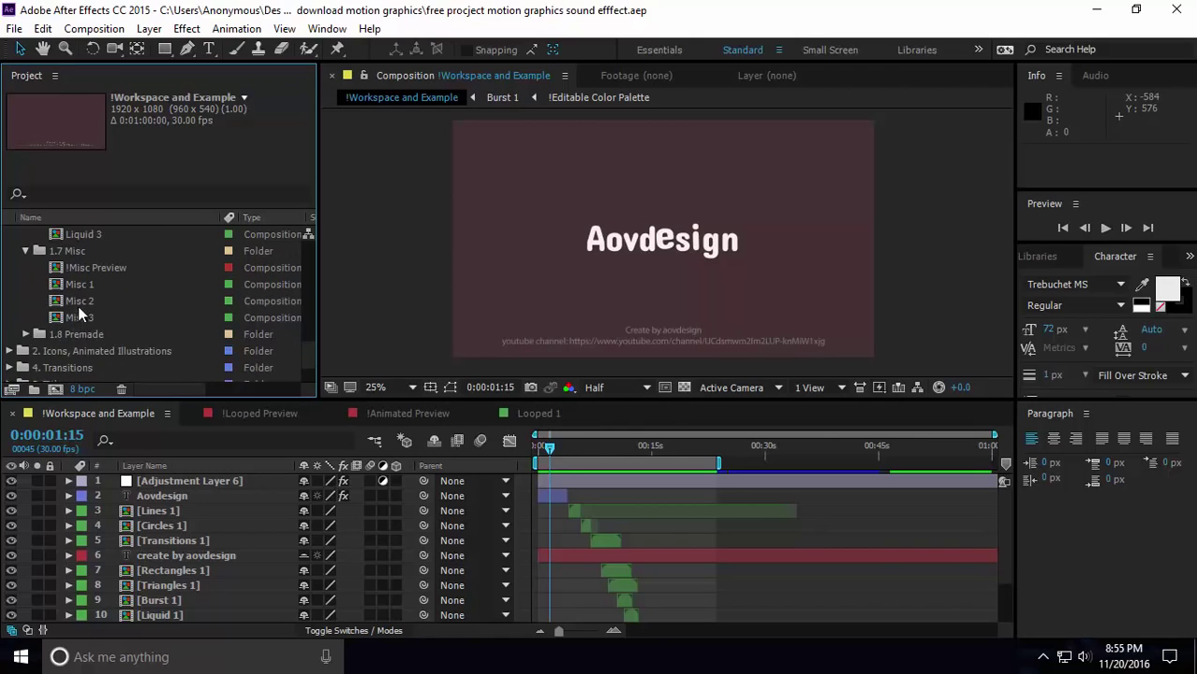
scroll(50, 330, down, 1)
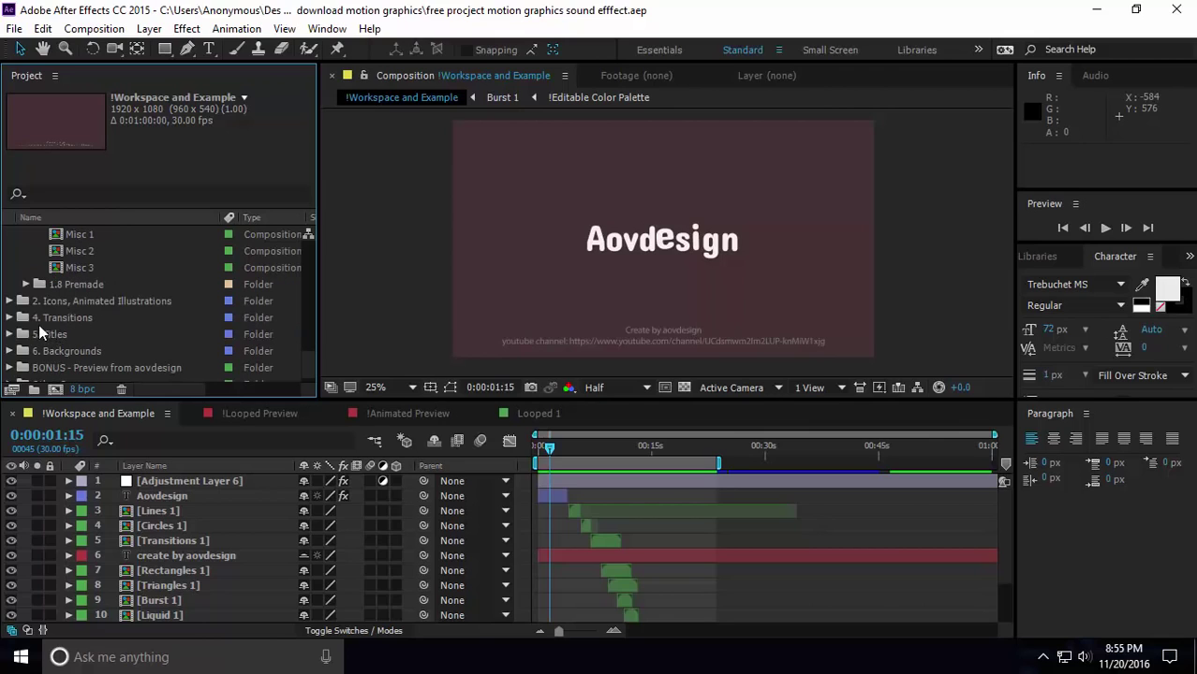
click(26, 285)
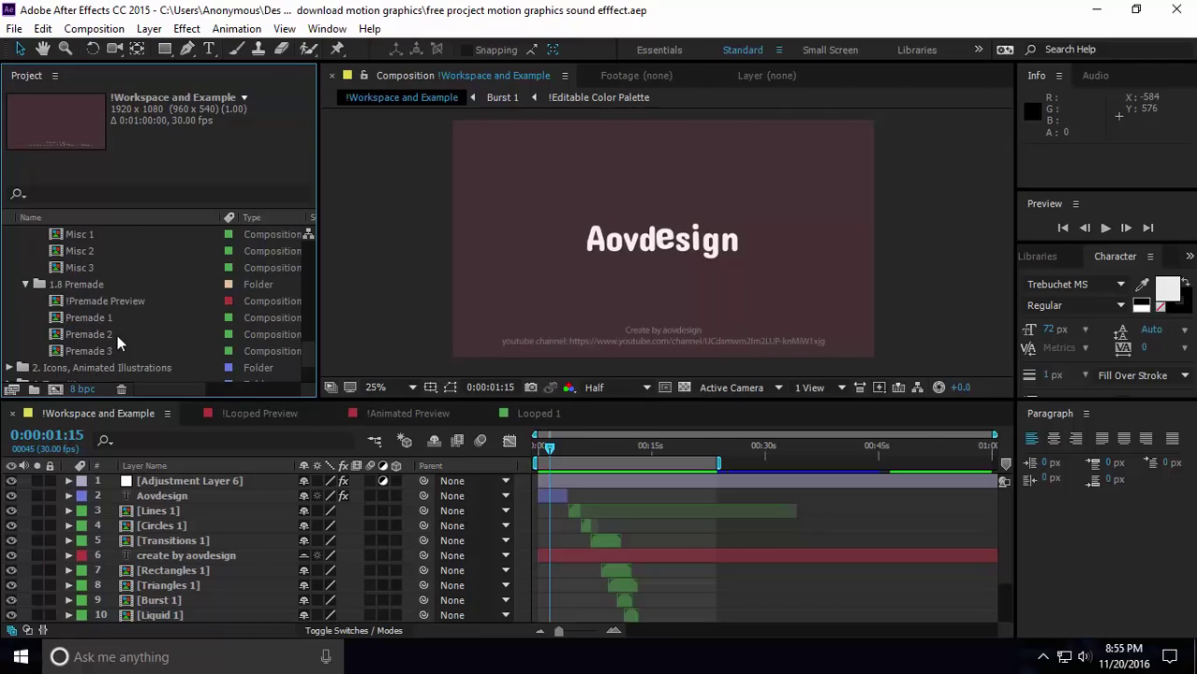
Expand "2. Icons, Animated Illustrations" and its Animated Illustrations and Looped Icons subfolders to examine their compositions
scroll(103, 328, down, 1)
click(8, 317)
scroll(80, 318, down, 1)
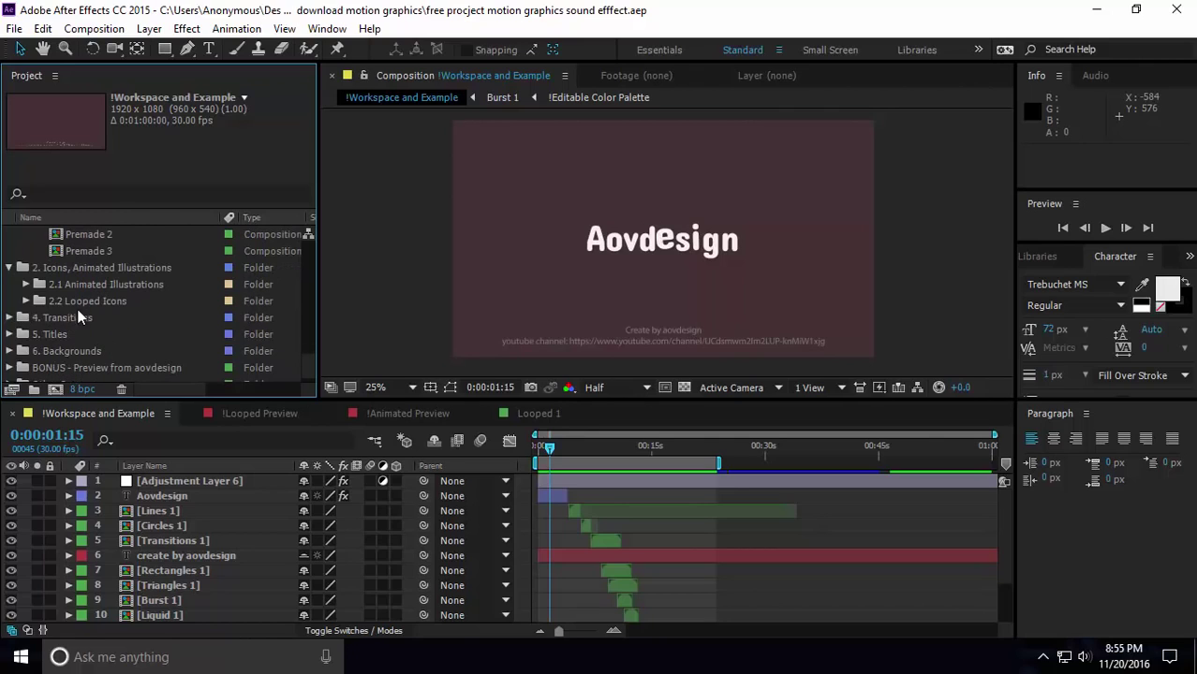
click(28, 284)
scroll(85, 290, down, 1)
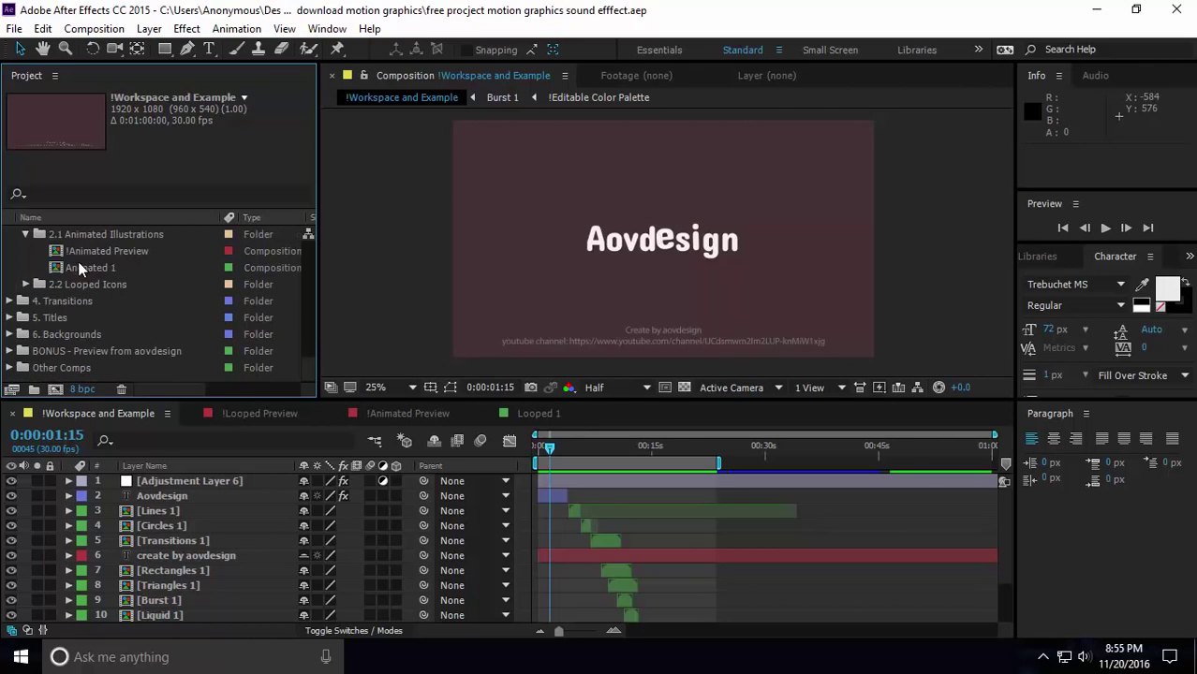
click(25, 283)
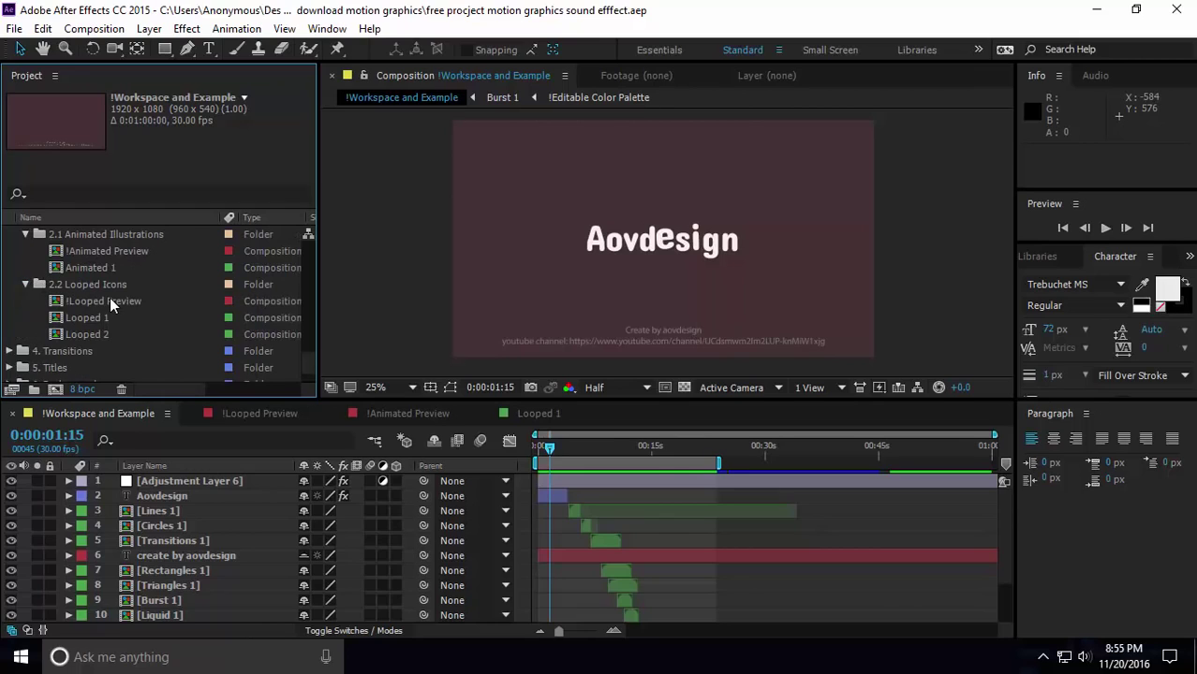
scroll(102, 302, down, 1)
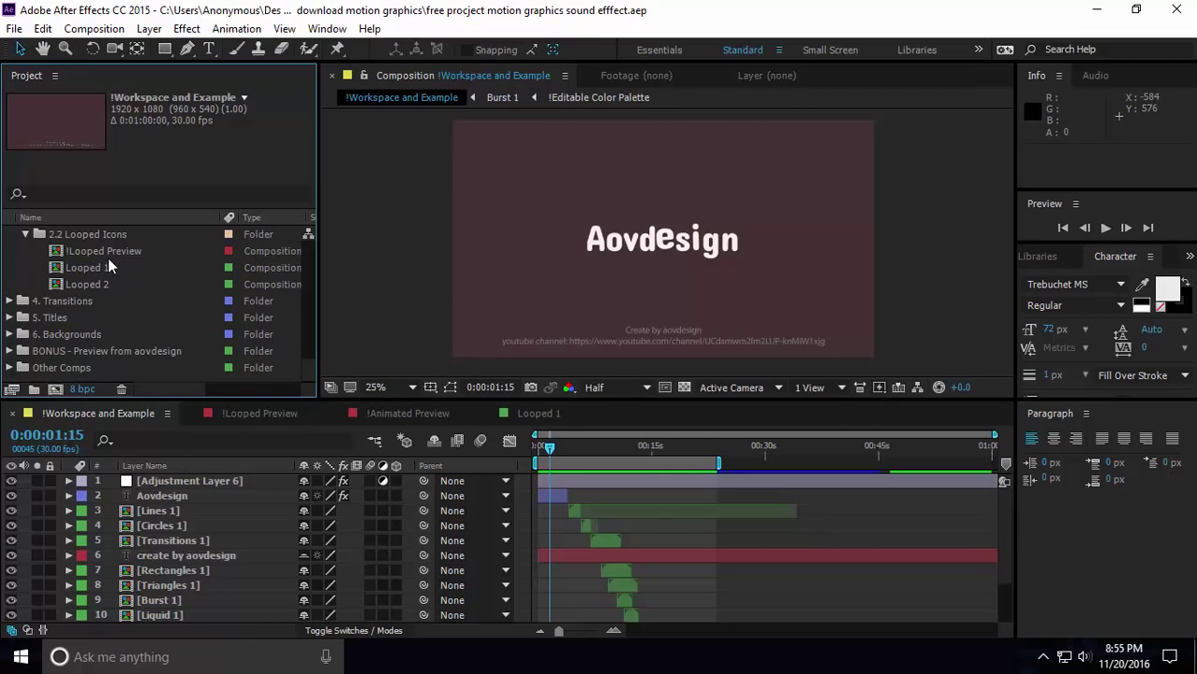
Expand the "4. Transitions", "5. Titles" and "6. Backgrounds" folders to examine their compositions
click(10, 301)
scroll(74, 312, down, 1)
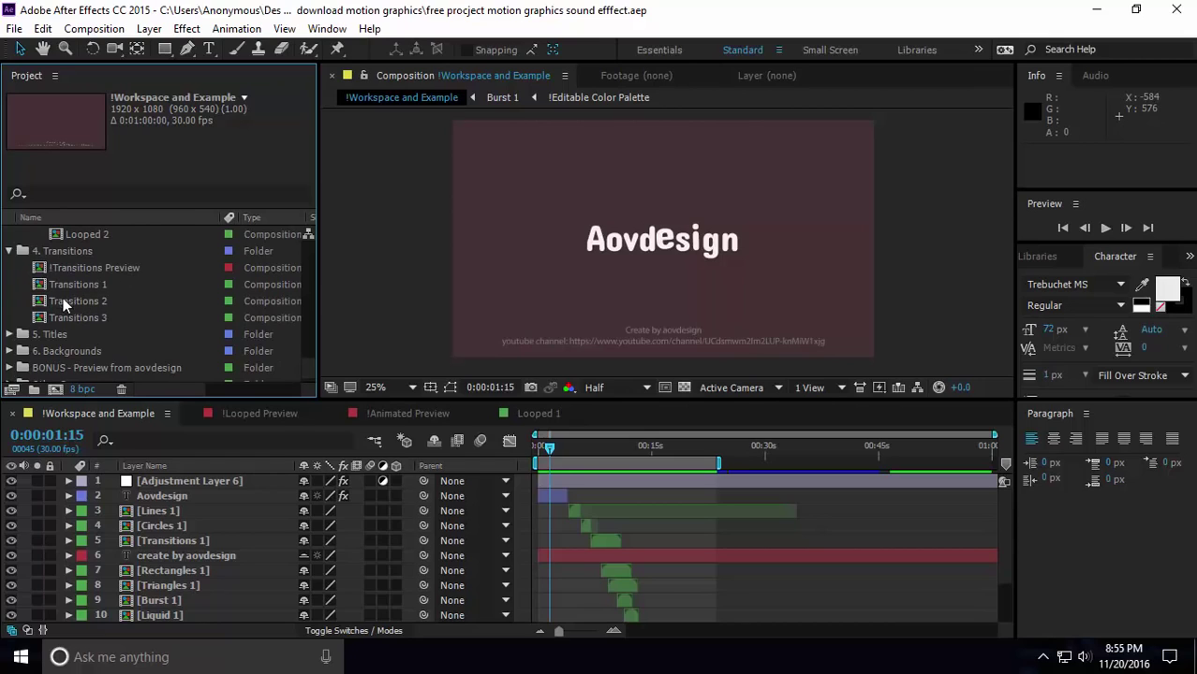
scroll(63, 297, down, 1)
click(11, 318)
scroll(54, 317, down, 1)
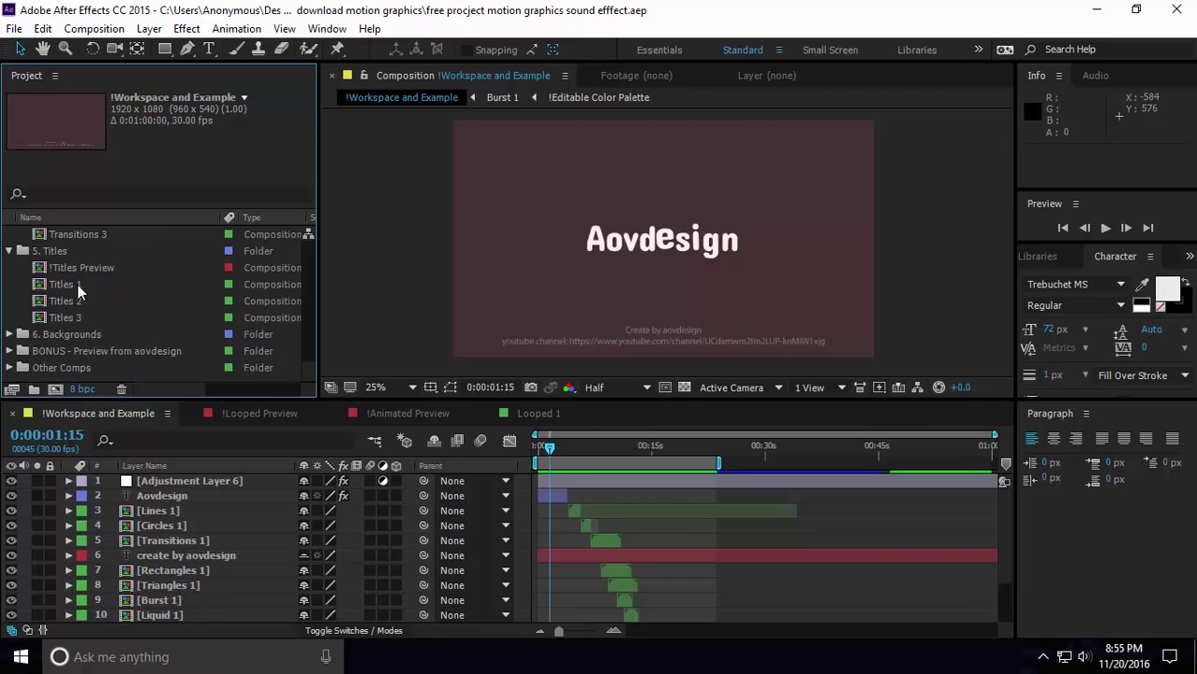
click(10, 334)
scroll(68, 322, down, 1)
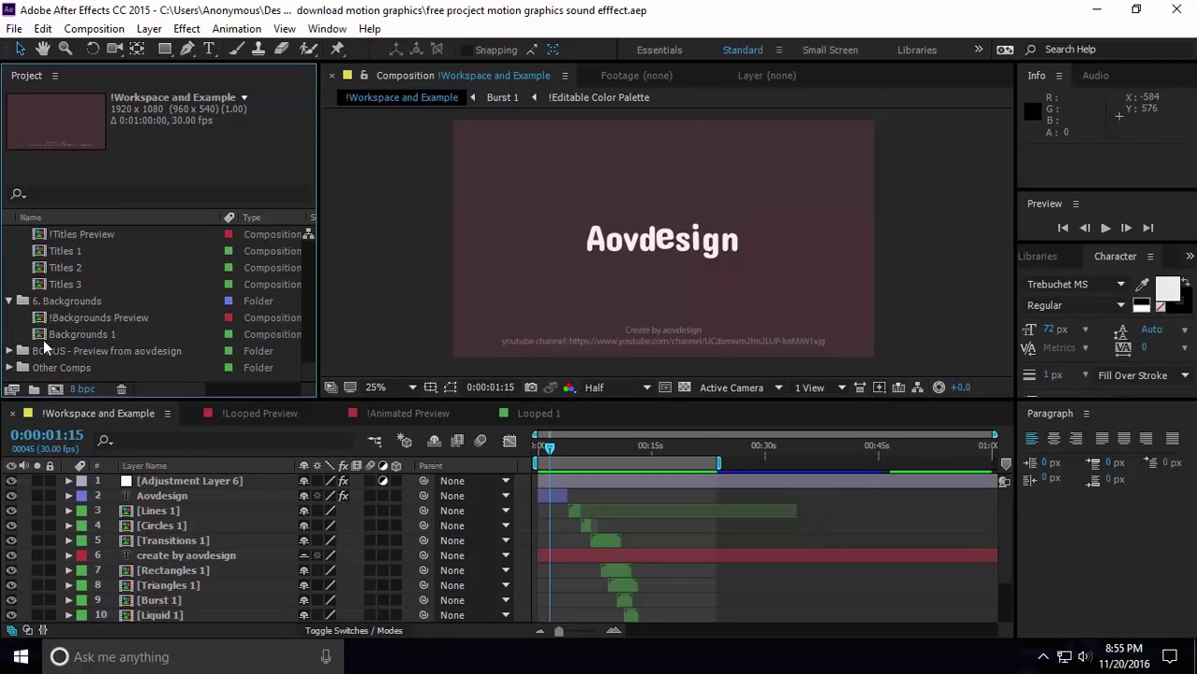
Expand the "BONUS - Preview from aovdesign" and "Other Comps" folders to examine their contents
click(9, 351)
scroll(63, 345, down, 1)
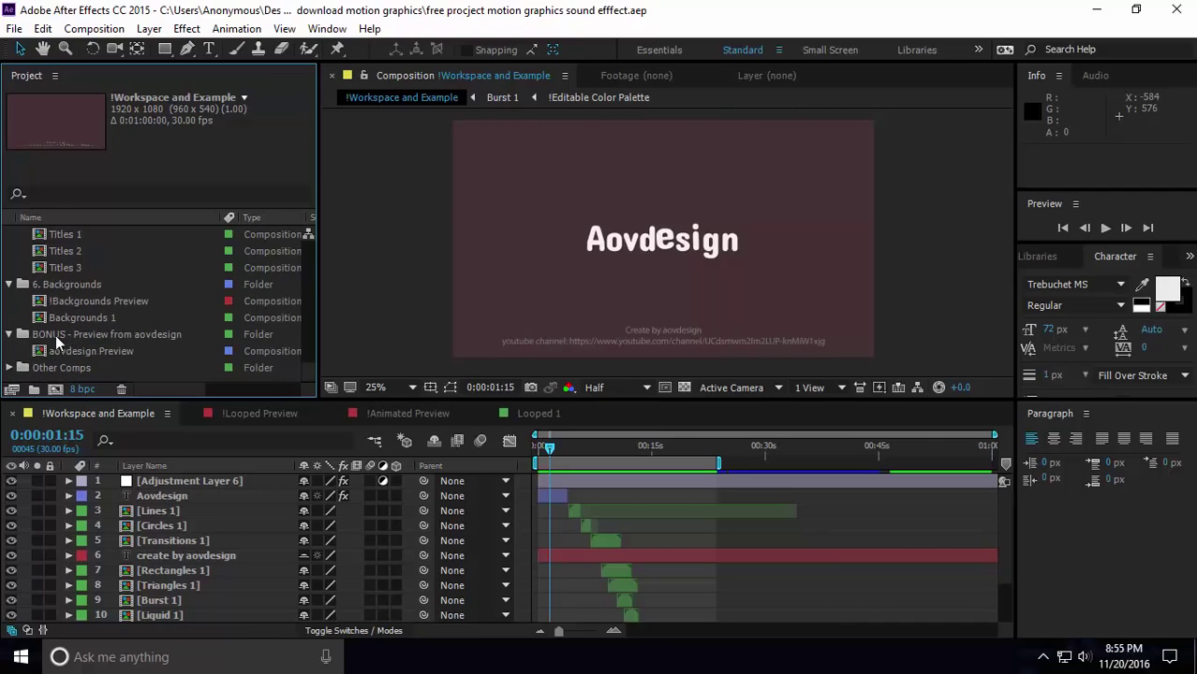
click(9, 368)
scroll(77, 353, down, 2)
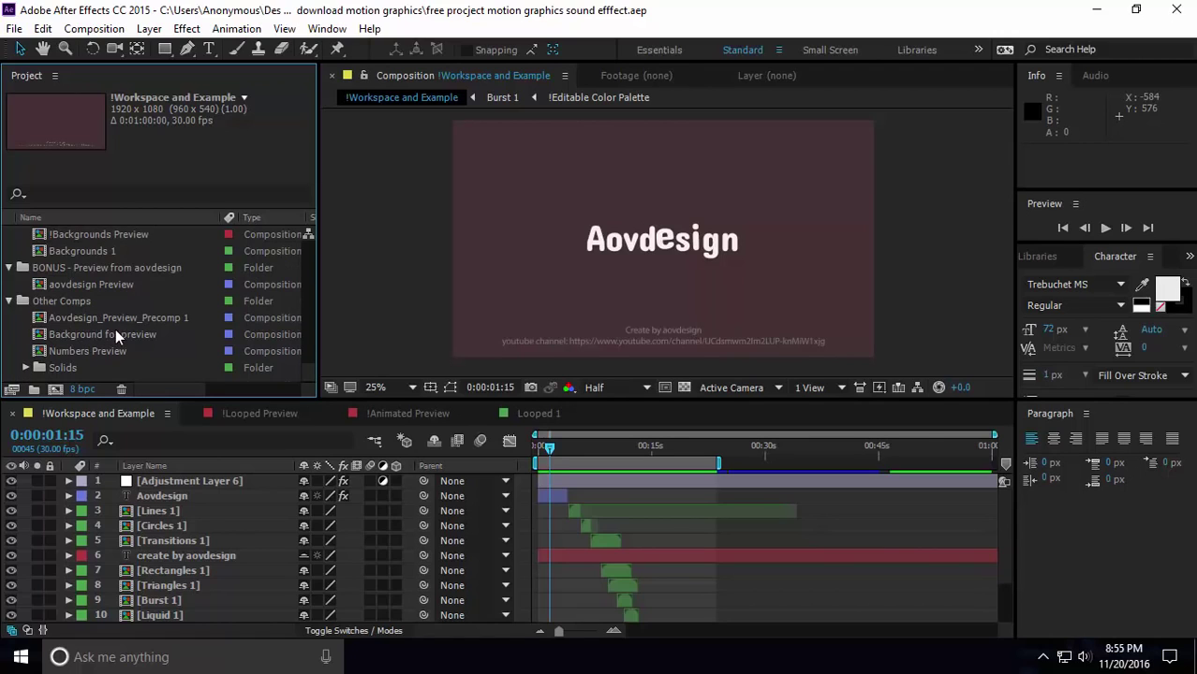
scroll(115, 328, down, 10)
scroll(117, 327, up, 10)
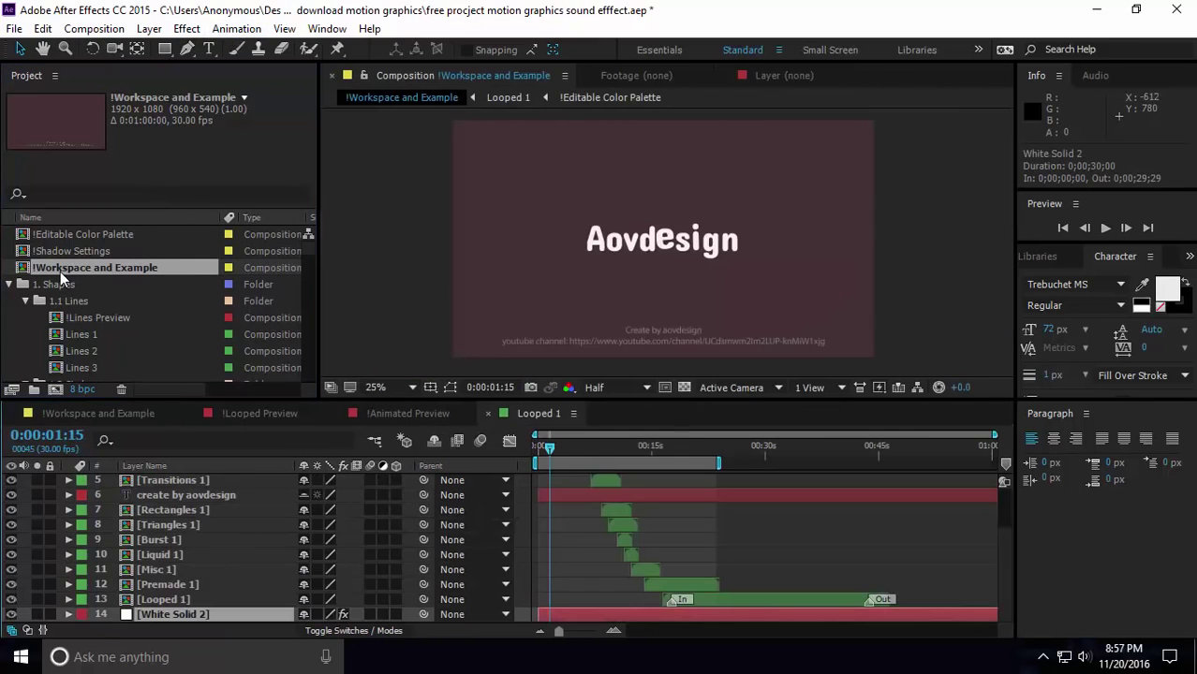
Reopen the !Workspace and Example composition and add Lines 2 from the "1.1 Lines" folder as its top layer
double_click(60, 269)
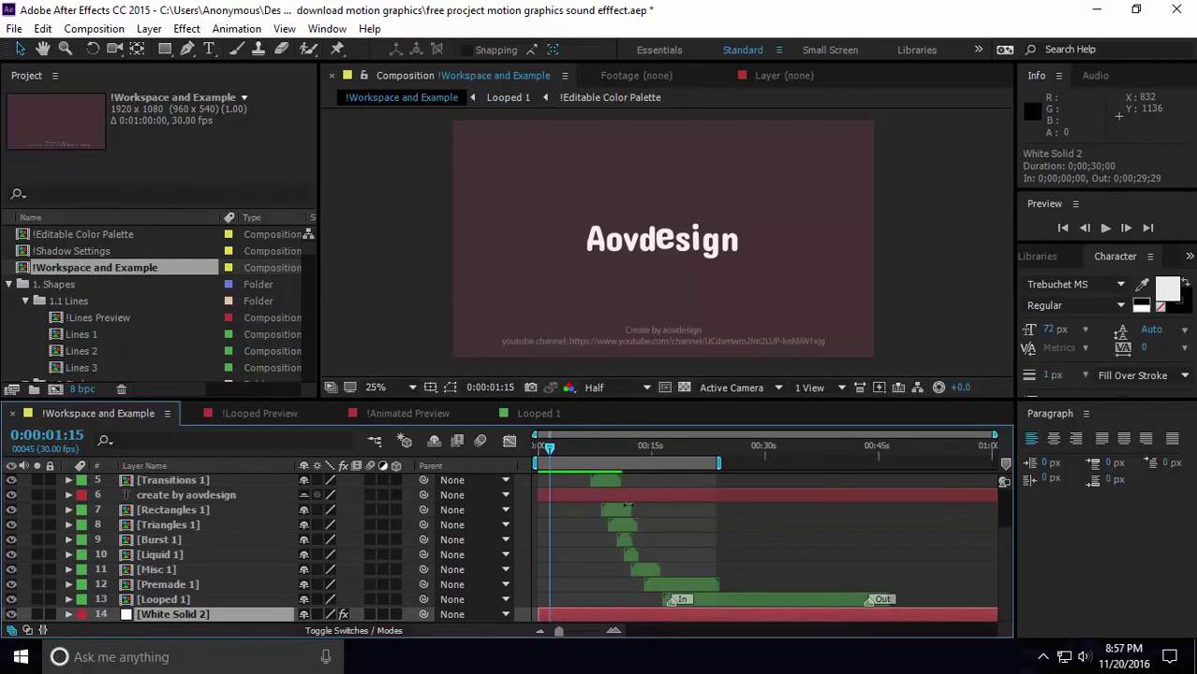
mouse_move(552, 445)
mouse_down()
mouse_move(717, 477)
mouse_move(549, 506)
mouse_move(717, 514)
mouse_move(547, 509)
mouse_move(578, 512)
mouse_up()
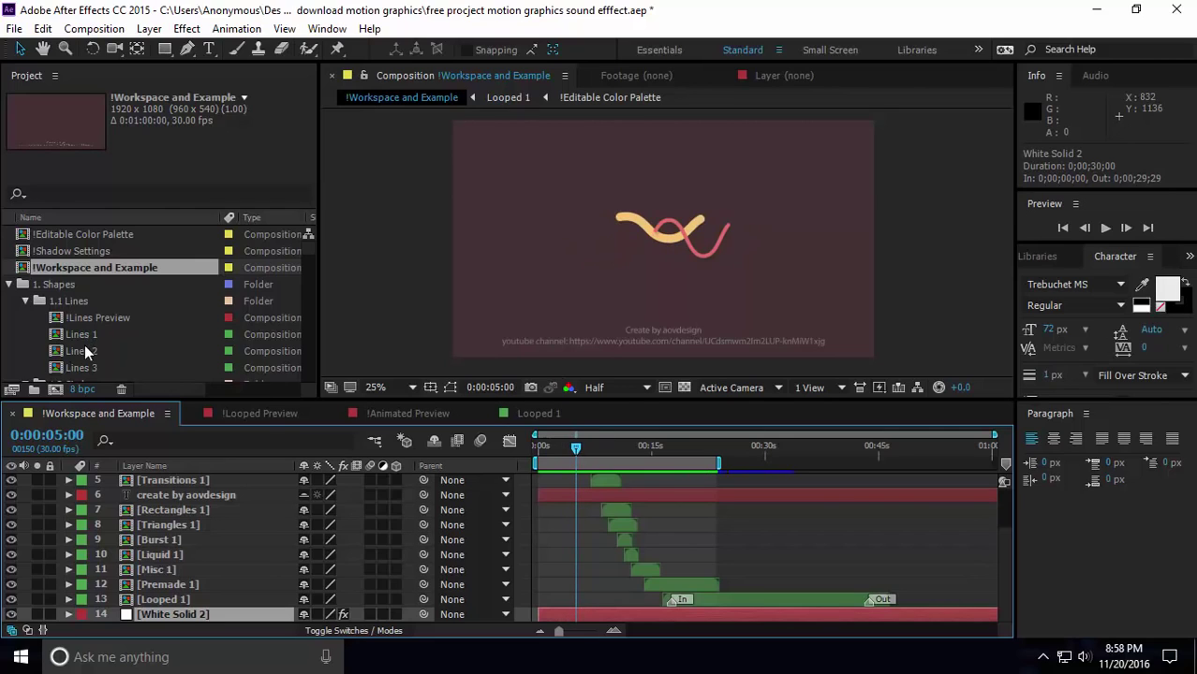
scroll(87, 351, down, 3)
drag(84, 300, 673, 235)
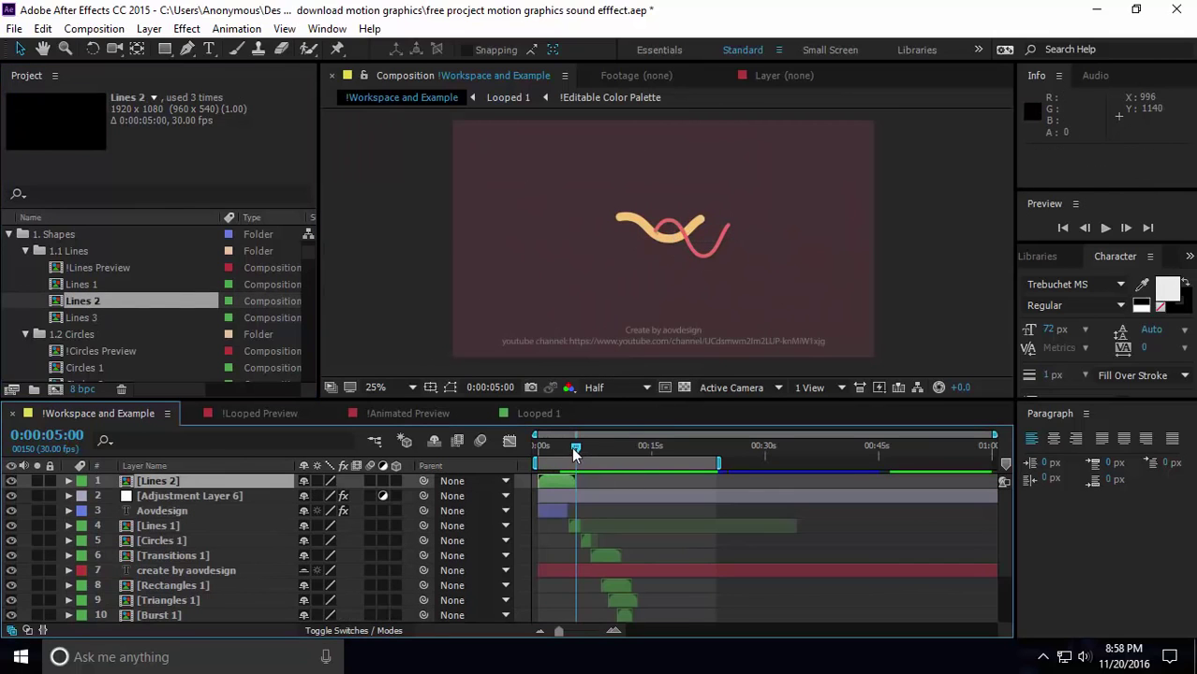
Move the playhead to 0:00:00:17 and hide every layer below Lines 2
drag(574, 453, 543, 453)
click(545, 482)
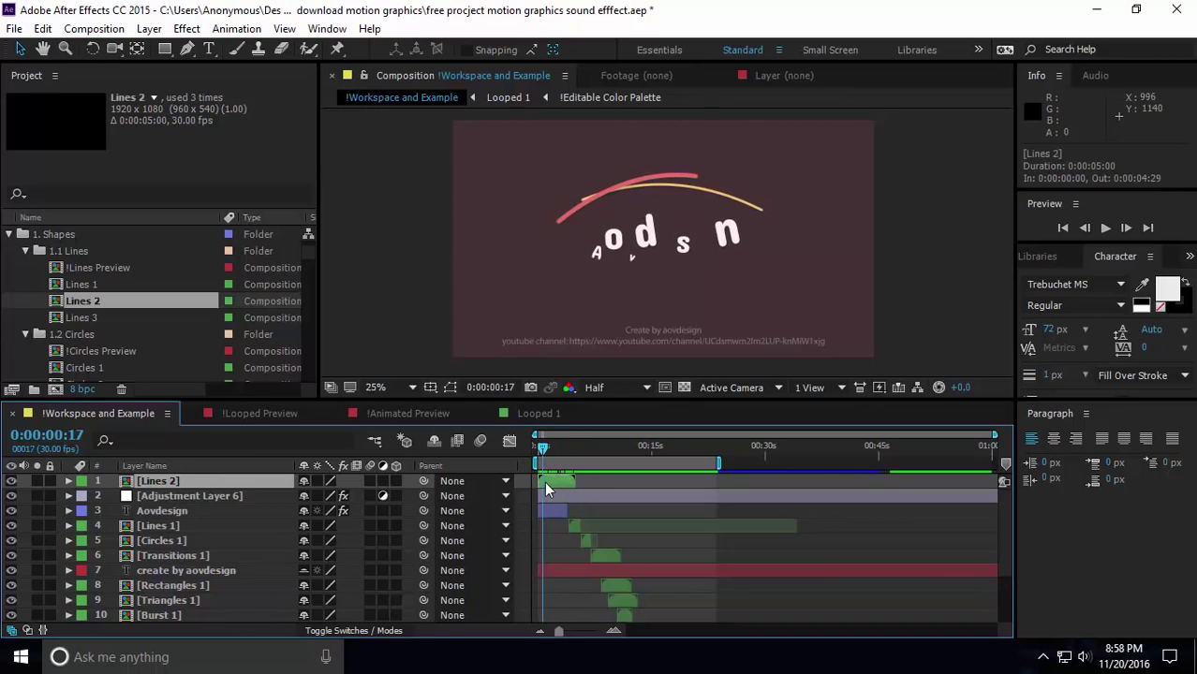
mouse_move(14, 503)
mouse_down()
mouse_move(13, 631)
mouse_move(11, 616)
mouse_up()
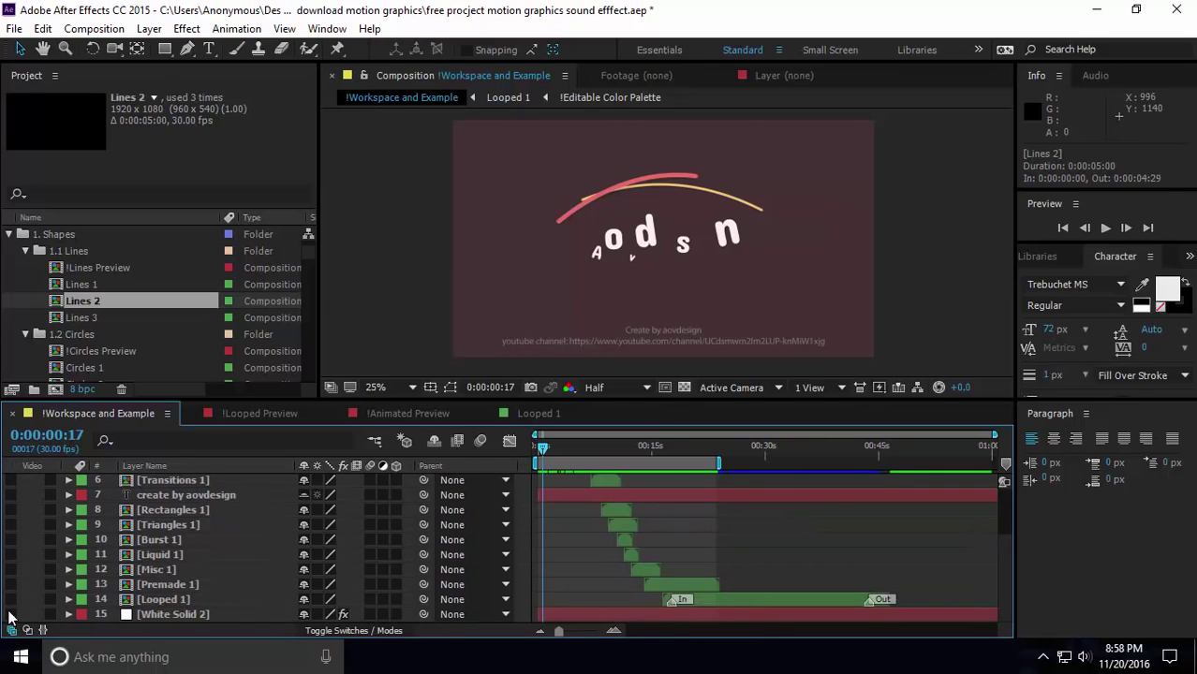
scroll(601, 547, up, 3)
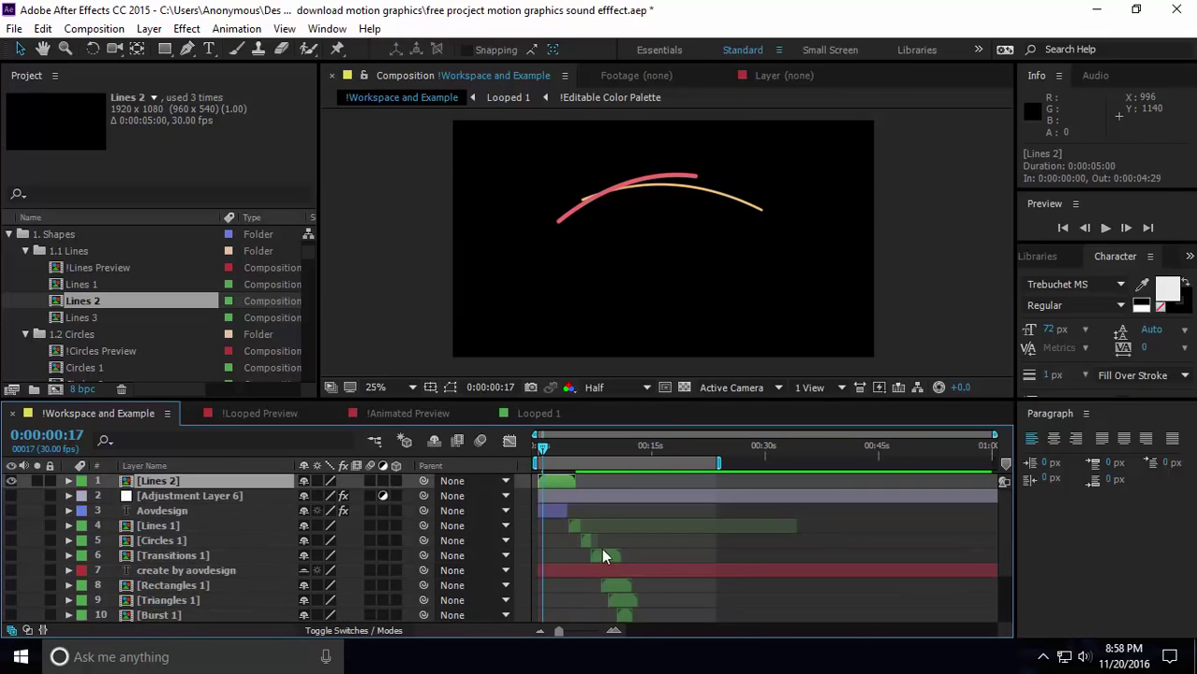
Play the preview of the isolated Lines 2 animation from the start of the timeline
mouse_move(537, 449)
mouse_down()
mouse_move(565, 466)
mouse_move(538, 464)
mouse_move(546, 445)
mouse_move(536, 454)
mouse_up()
key(space)
key(space)
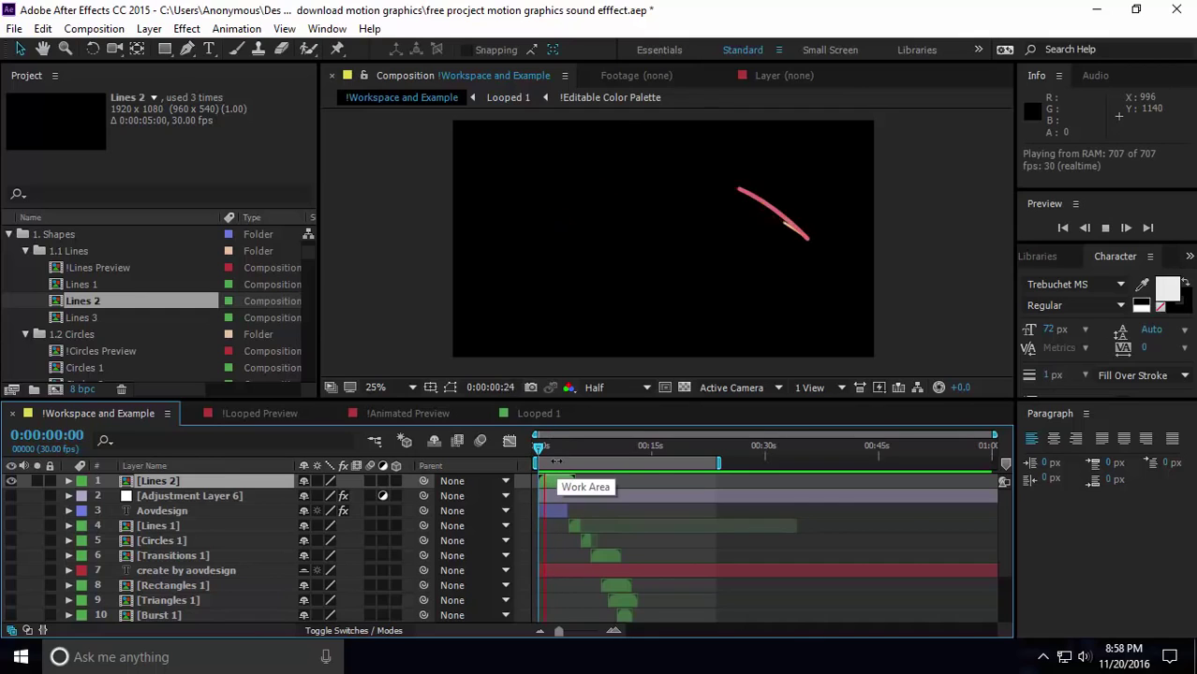
Stop the preview, move the playhead to 0:00:01:12 and turn every hidden layer below Lines 2 back on
click(541, 448)
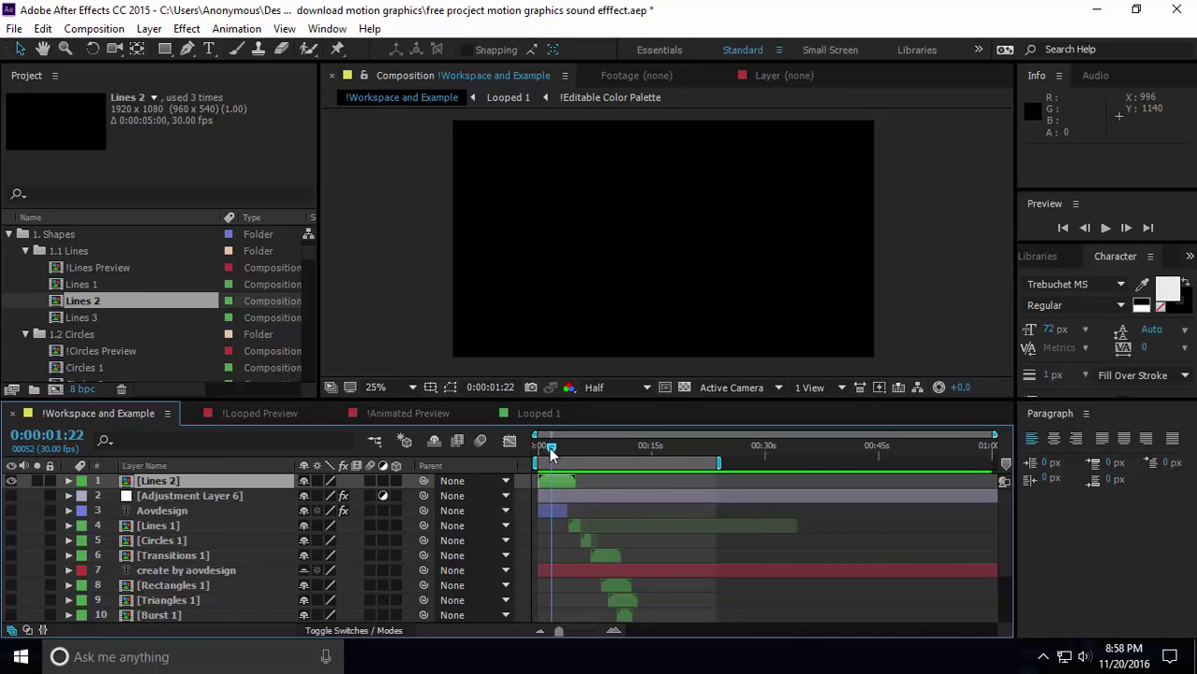
drag(540, 450, 547, 449)
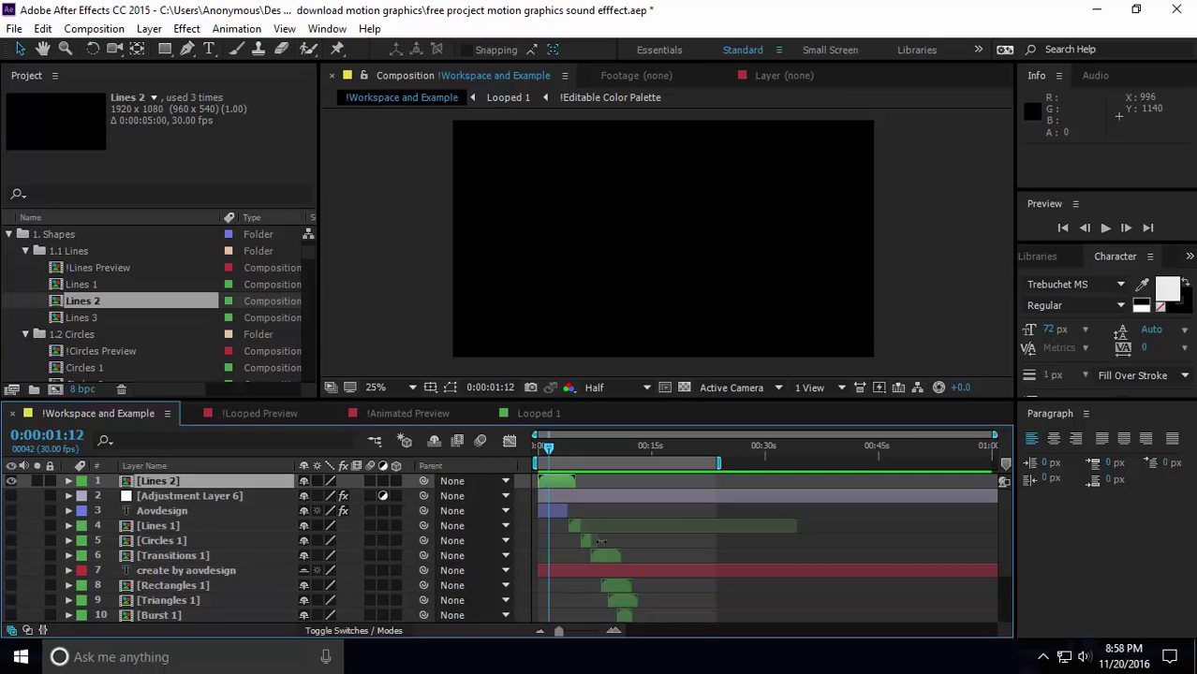
scroll(601, 541, down, 3)
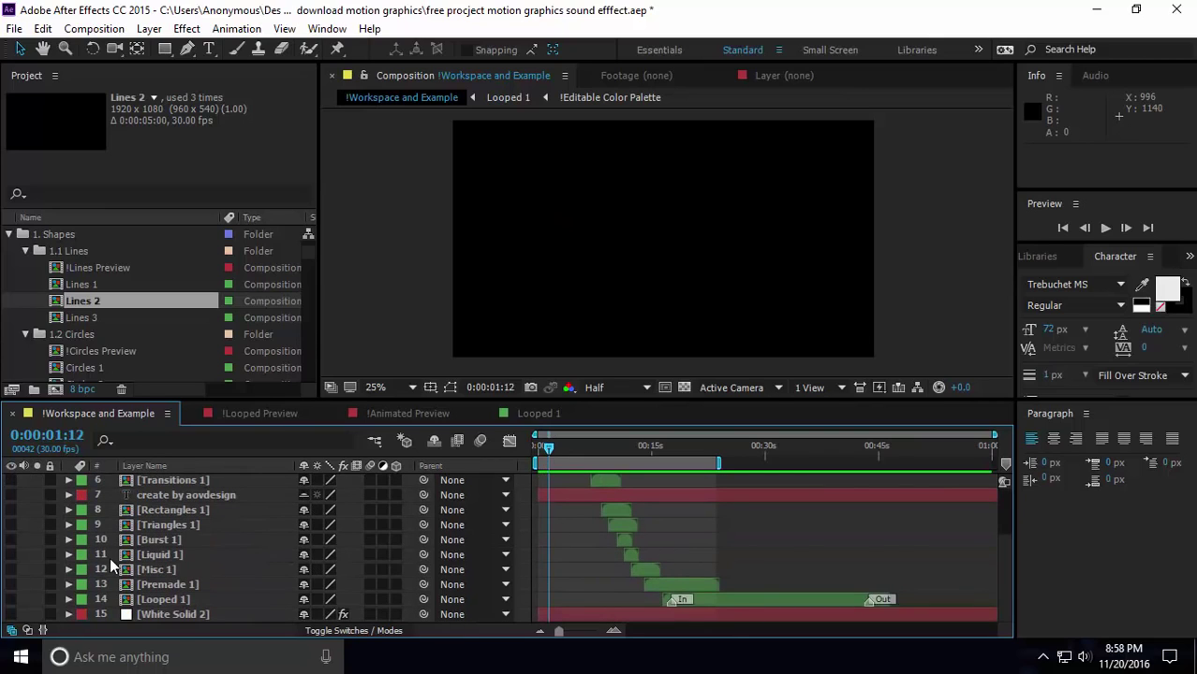
scroll(110, 557, up, 3)
drag(10, 504, 12, 588)
scroll(13, 595, down, 2)
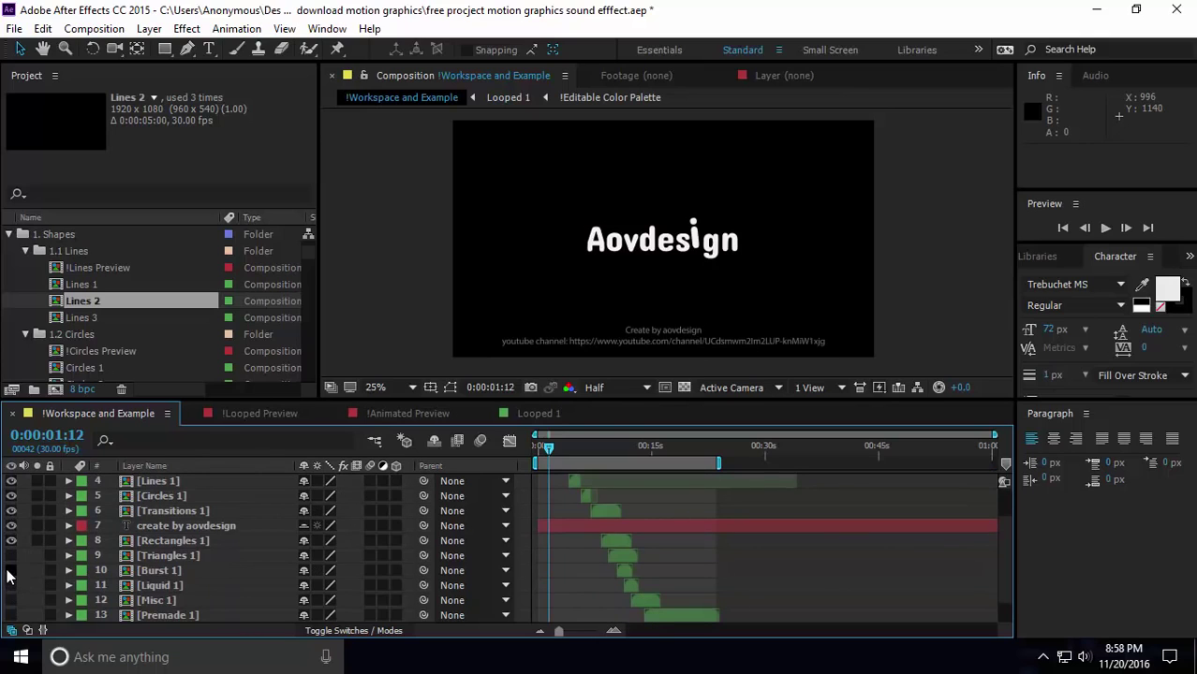
drag(11, 541, 19, 655)
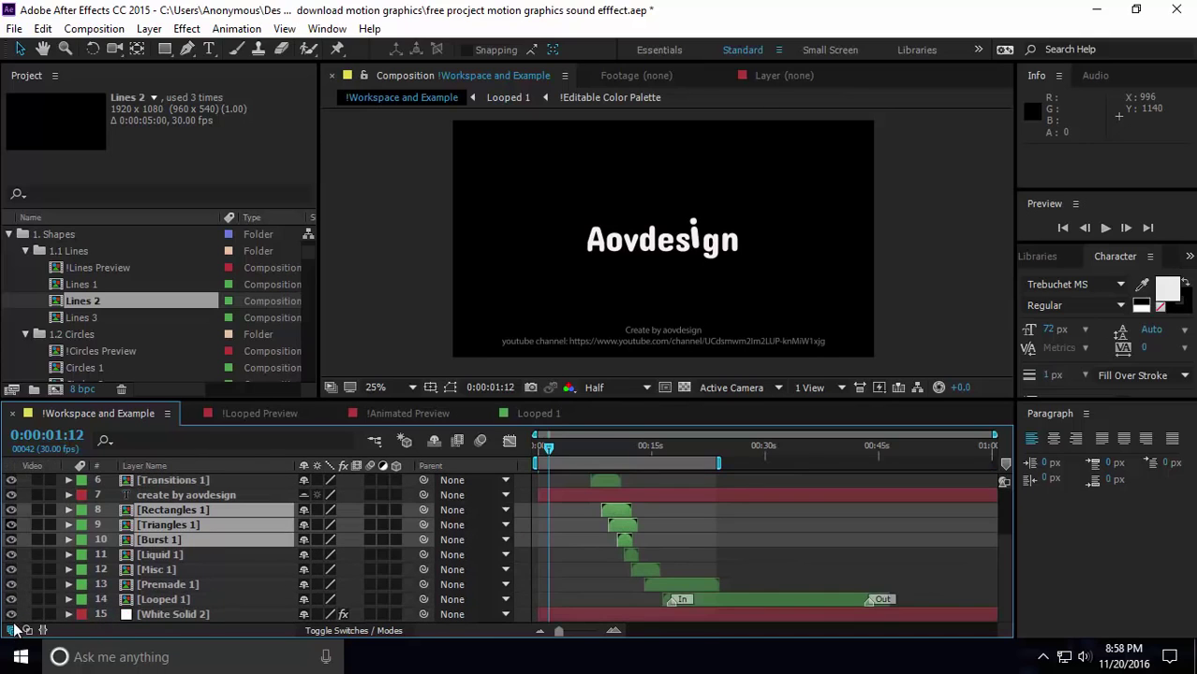
click(11, 615)
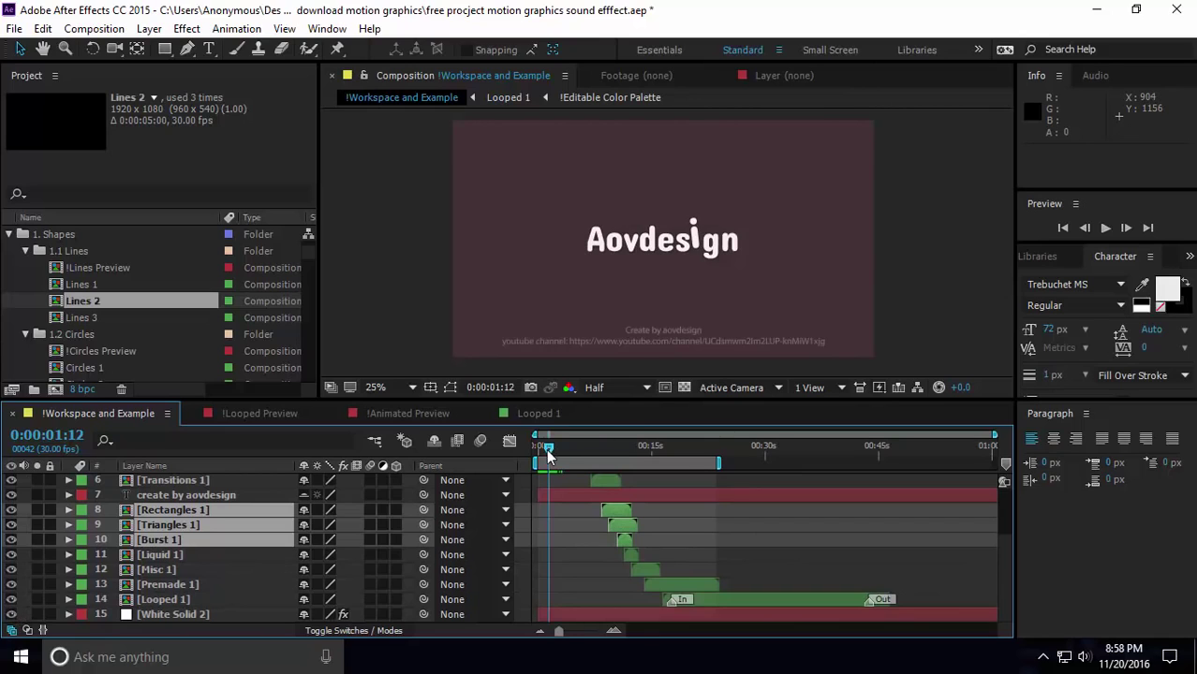
Play the preview of the full workspace composition from the start of the timeline and stop it
drag(549, 448, 527, 463)
key(space)
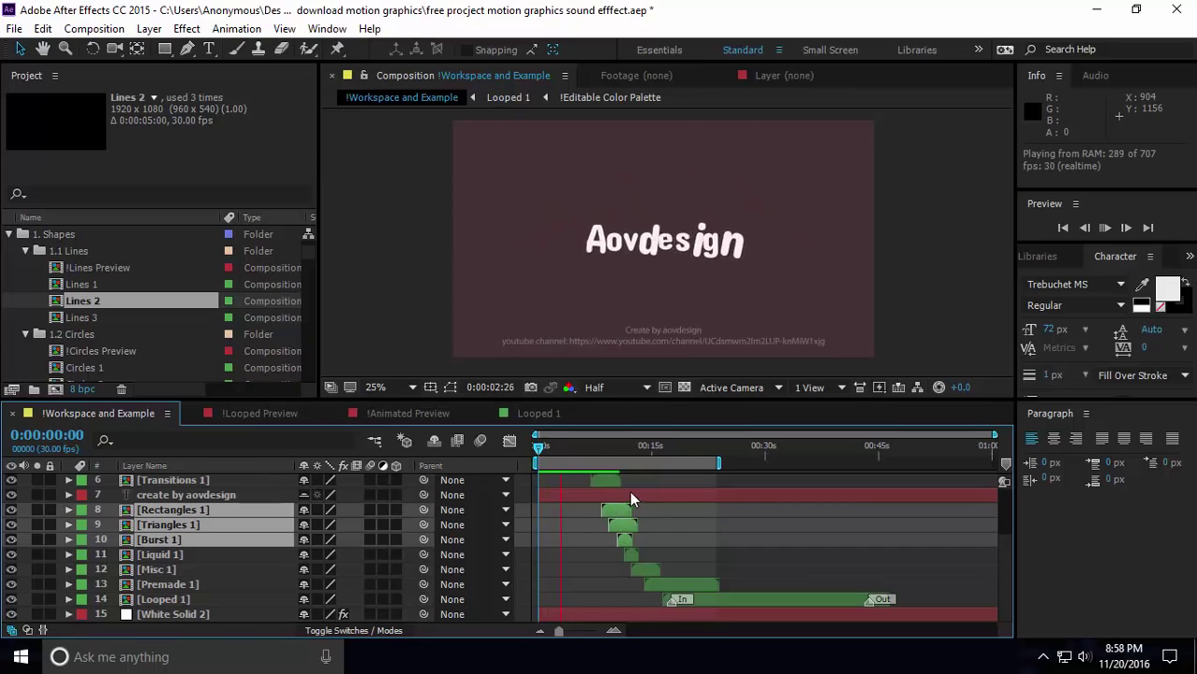
click(616, 477)
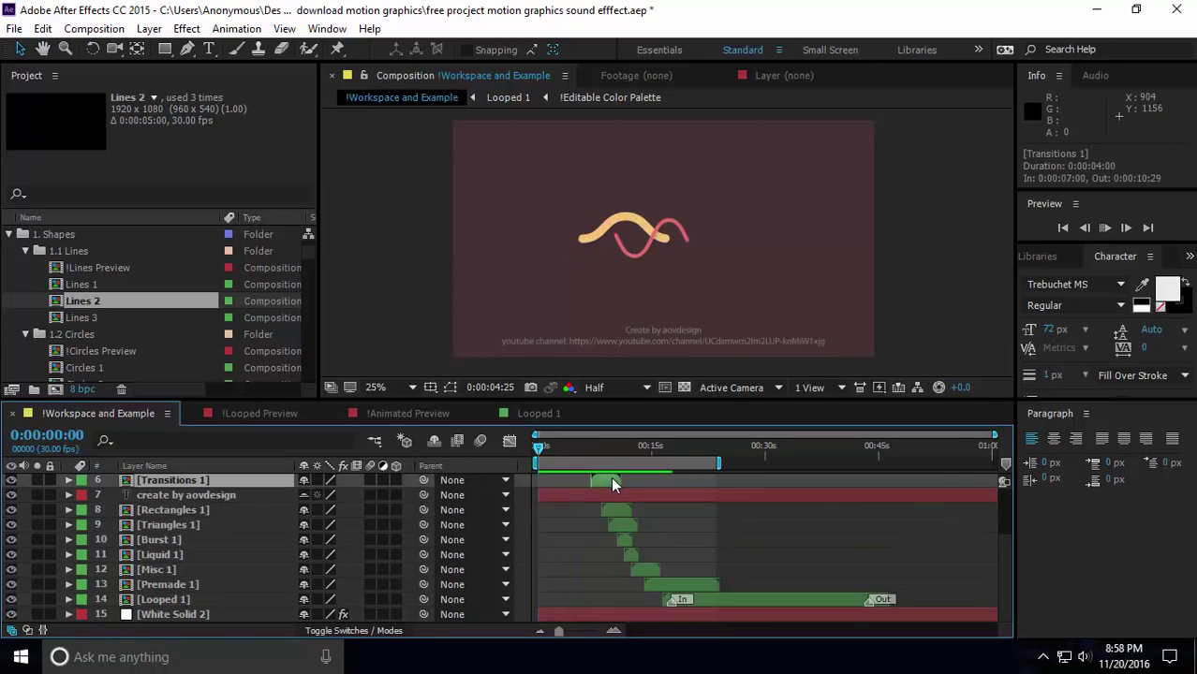
key(space)
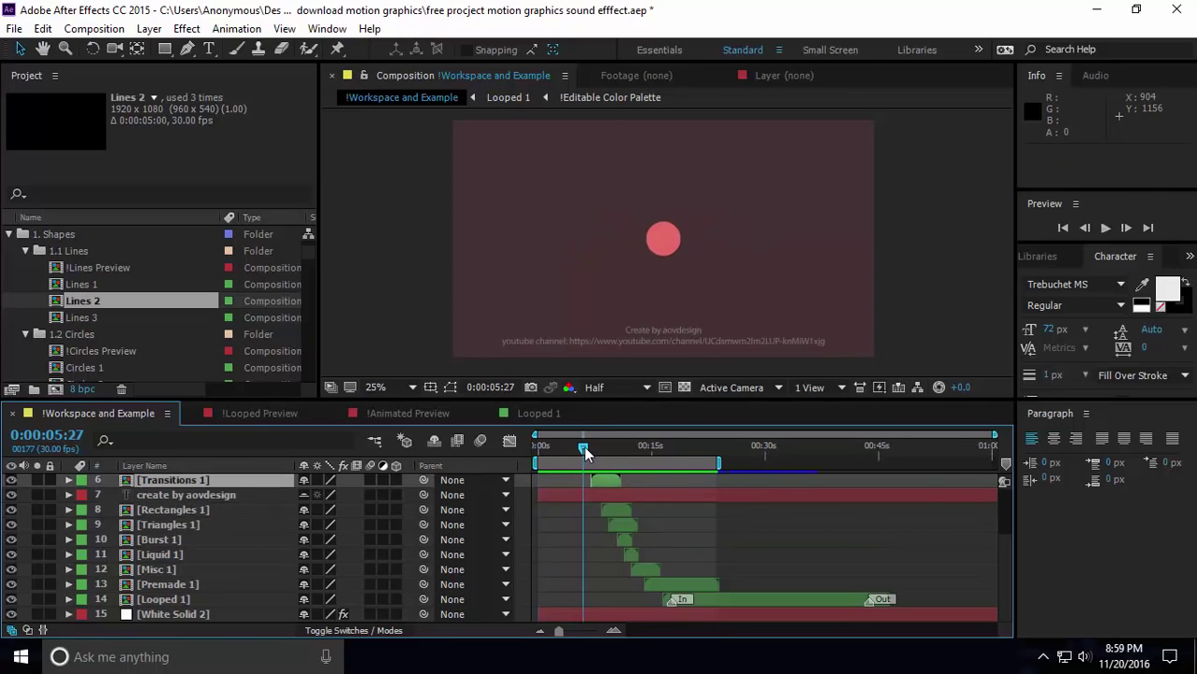
Return the playhead to 0:00:00:00 and delete the Lines 2 layer from the workspace composition
drag(583, 447, 537, 463)
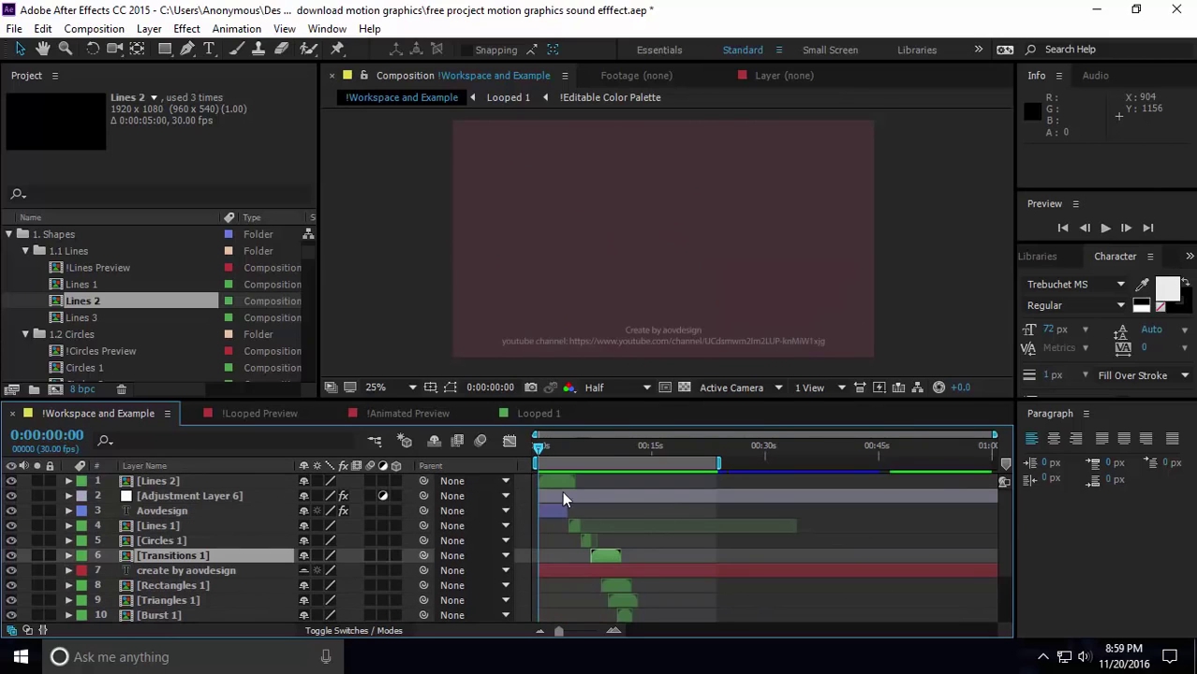
click(560, 482)
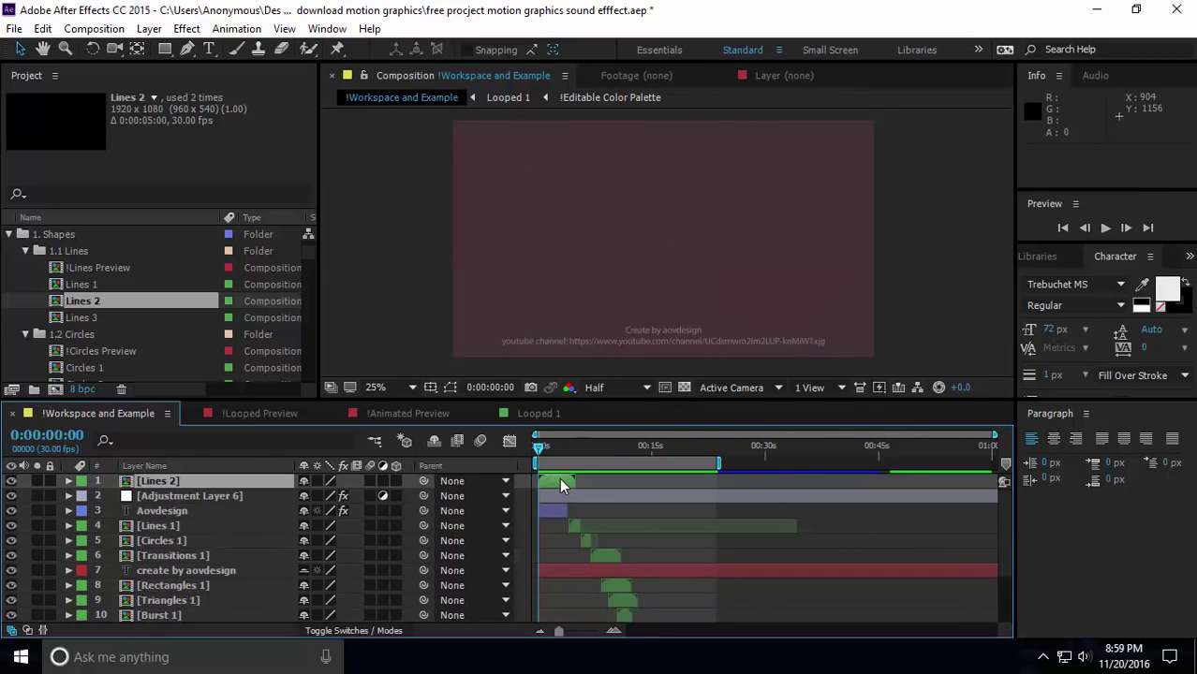
key(Delete)
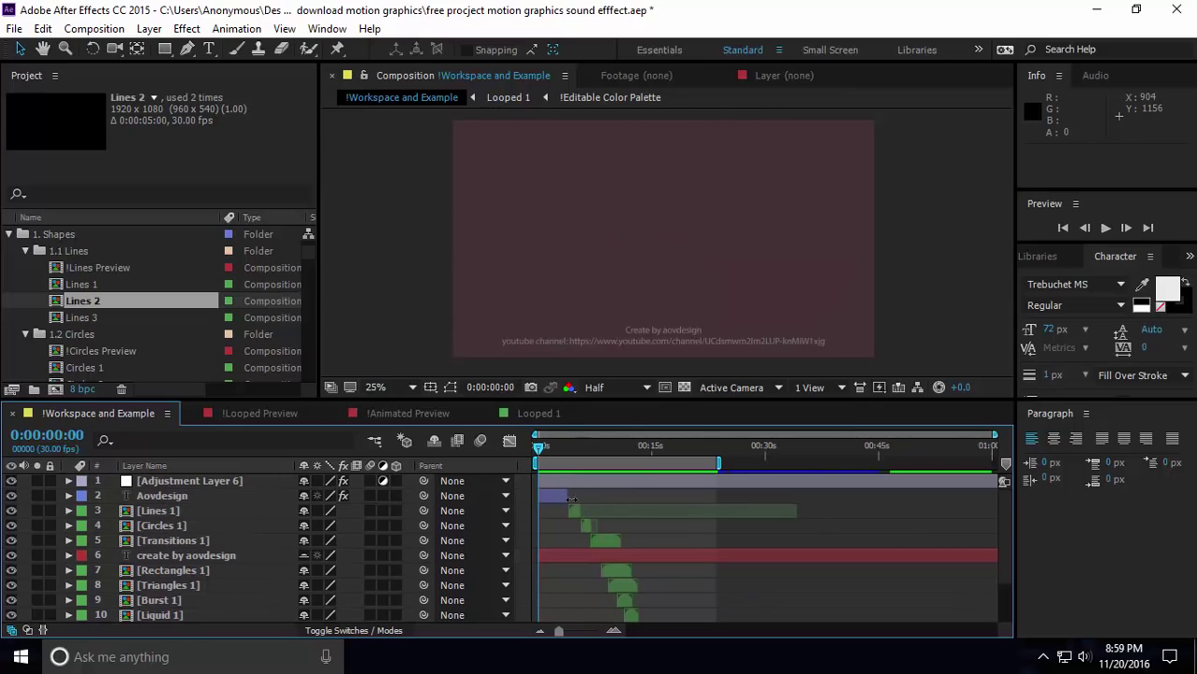
Replace the text of the Aovdesign title layer with "Your Name", working at 0:00:00:28
click(185, 499)
key(space)
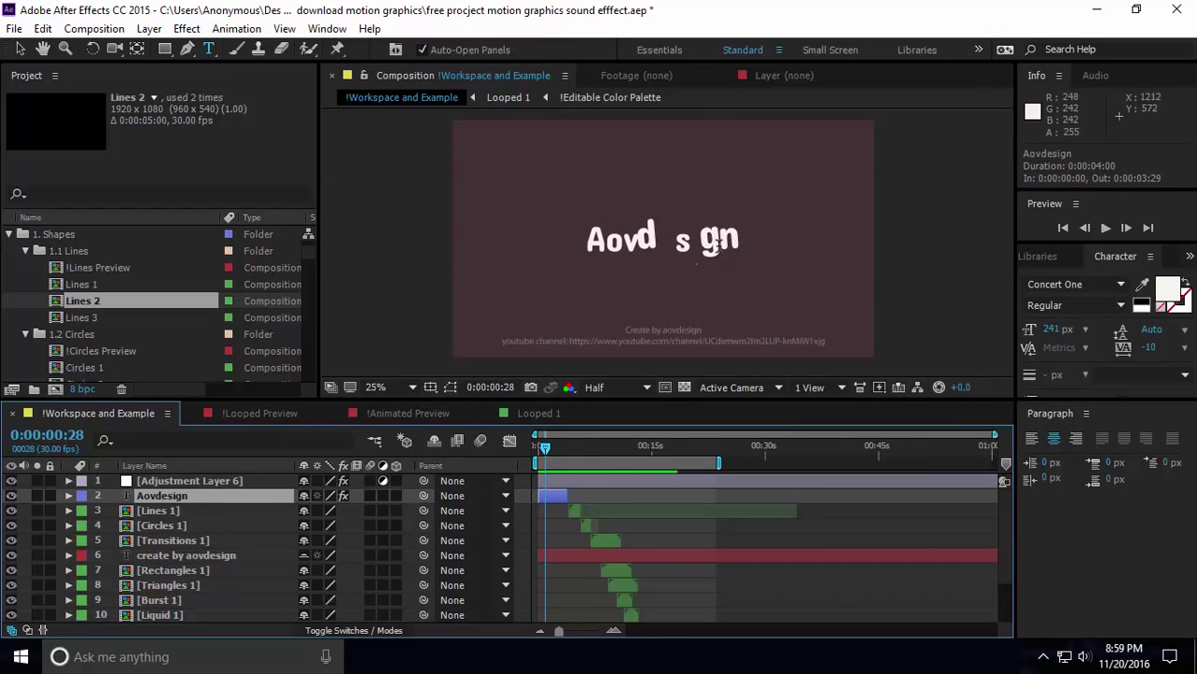
click(719, 241)
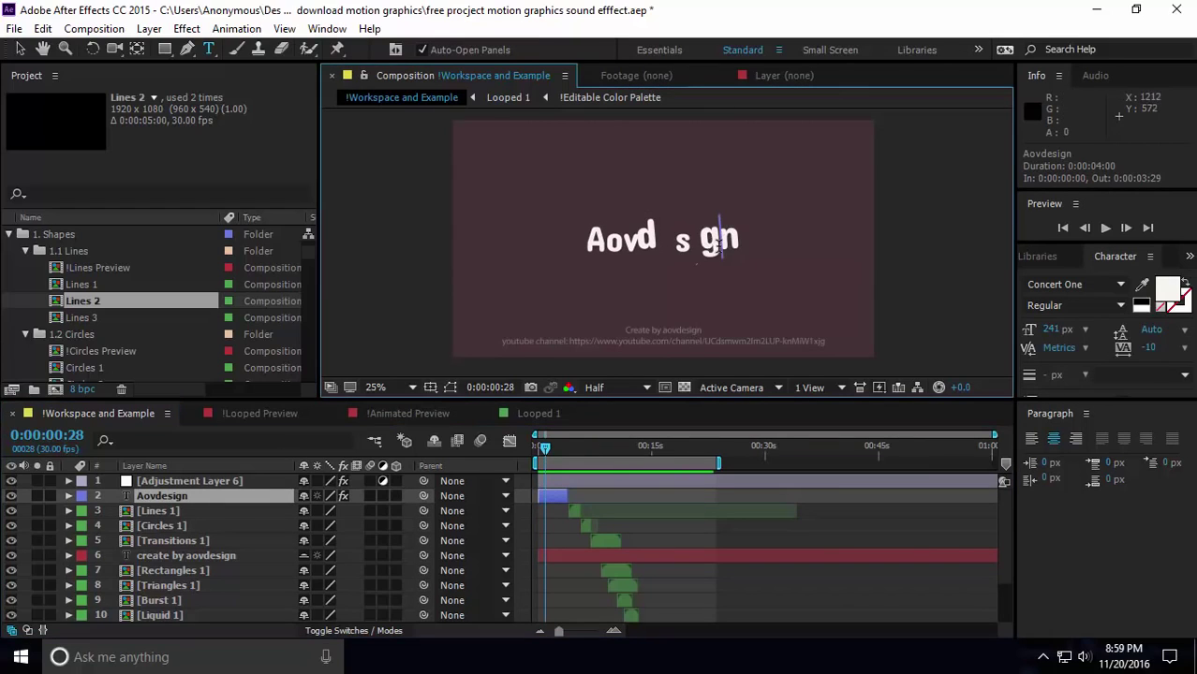
click(740, 241)
key(BackSpace)
key(BackSpace)
key(BackSpace)
key(BackSpace)
key(BackSpace)
key(BackSpace)
key(BackSpace)
key(BackSpace)
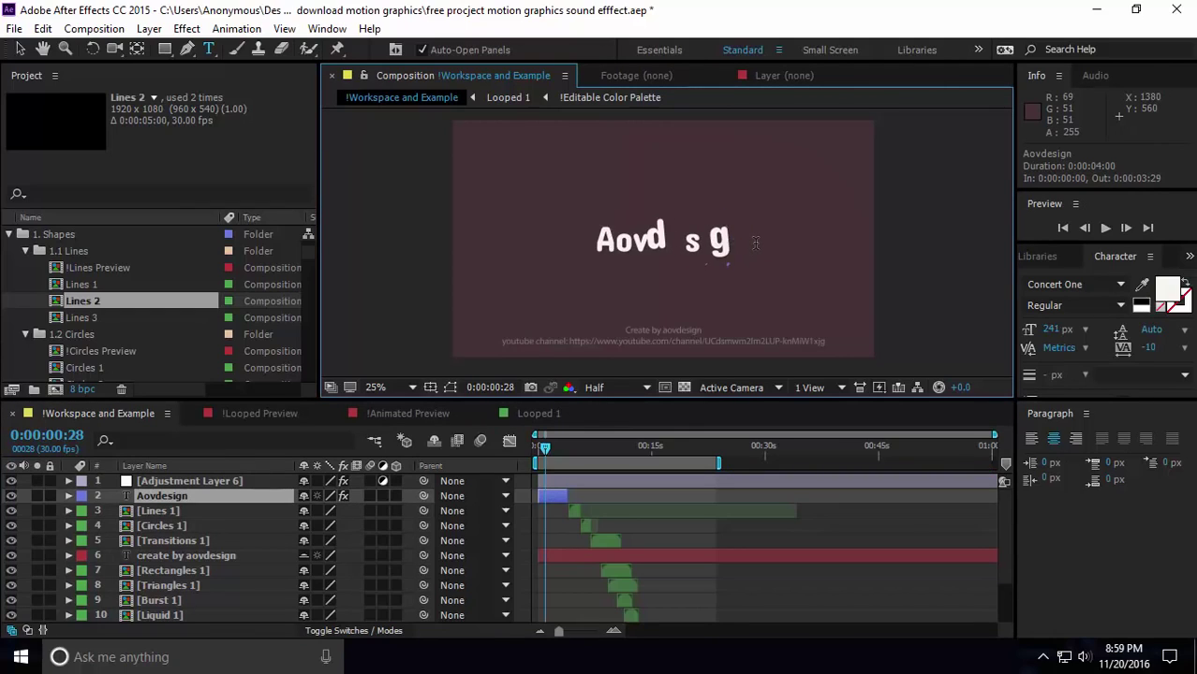
key(BackSpace)
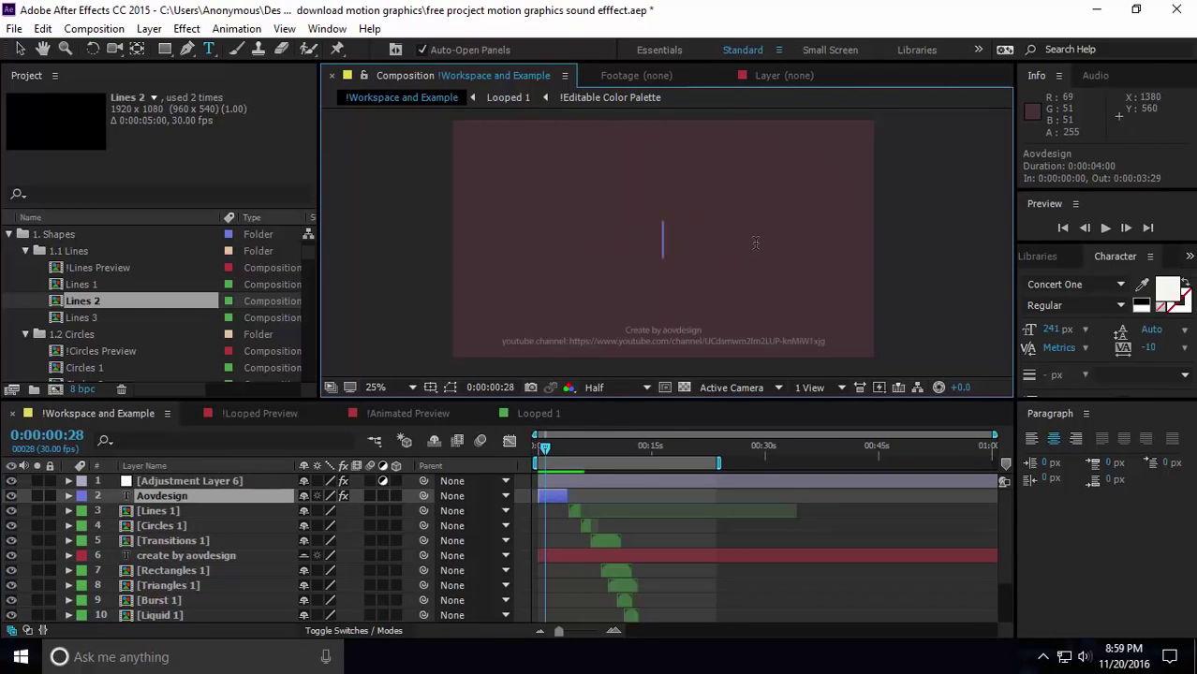
text(Your)
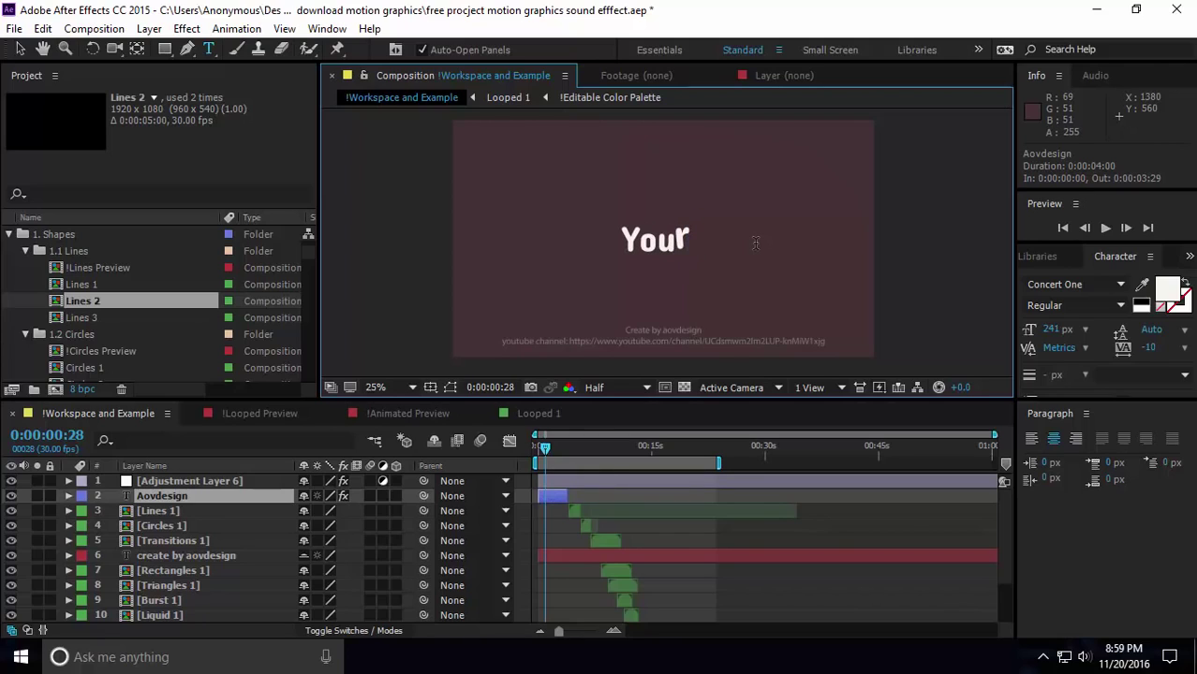
text( Name)
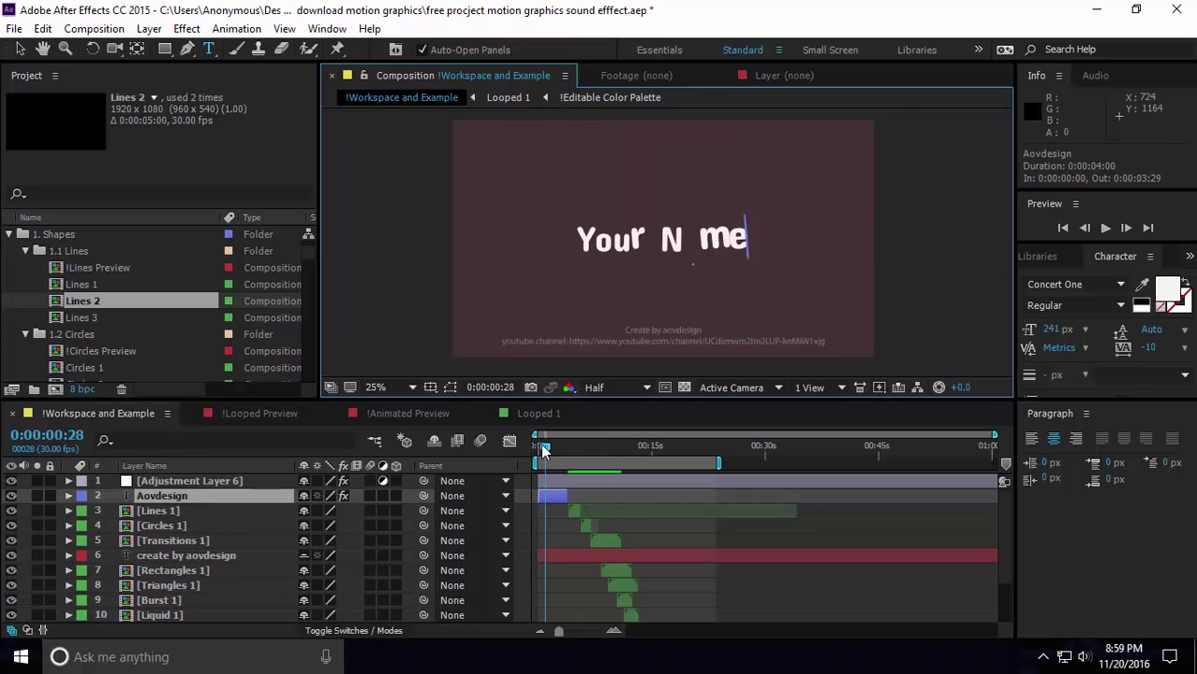
Play the workspace composition from the start to check the edited title, and return the playhead to 0:00:00:00
drag(546, 450, 536, 451)
key(space)
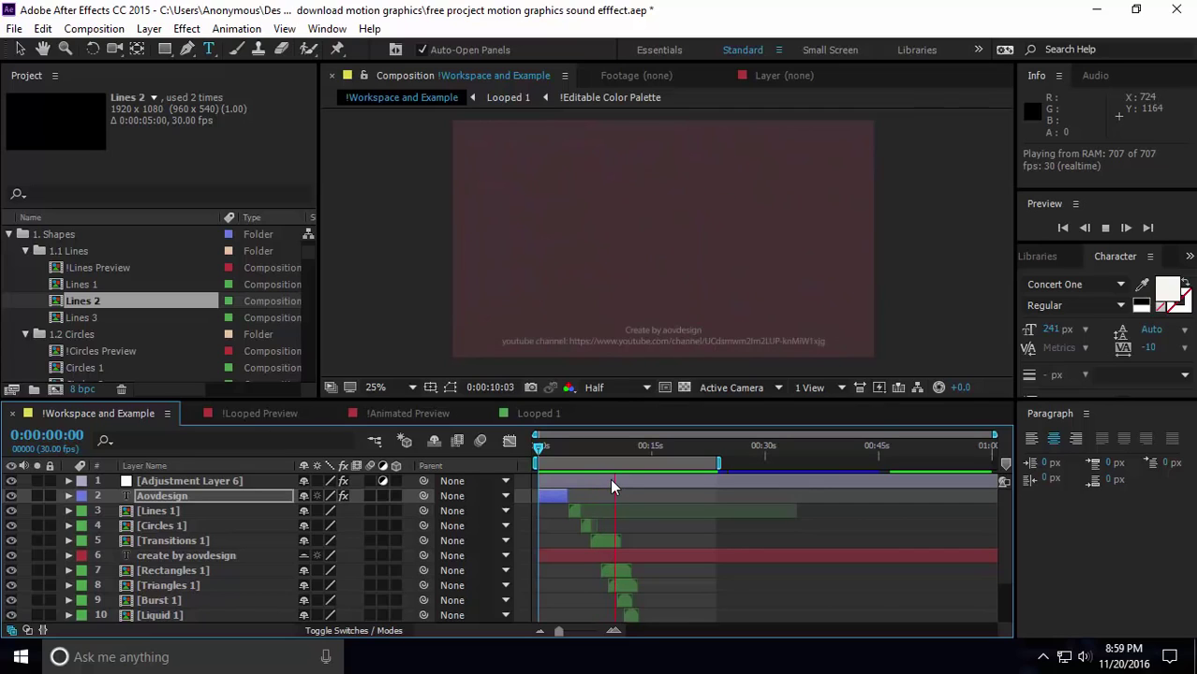
key(space)
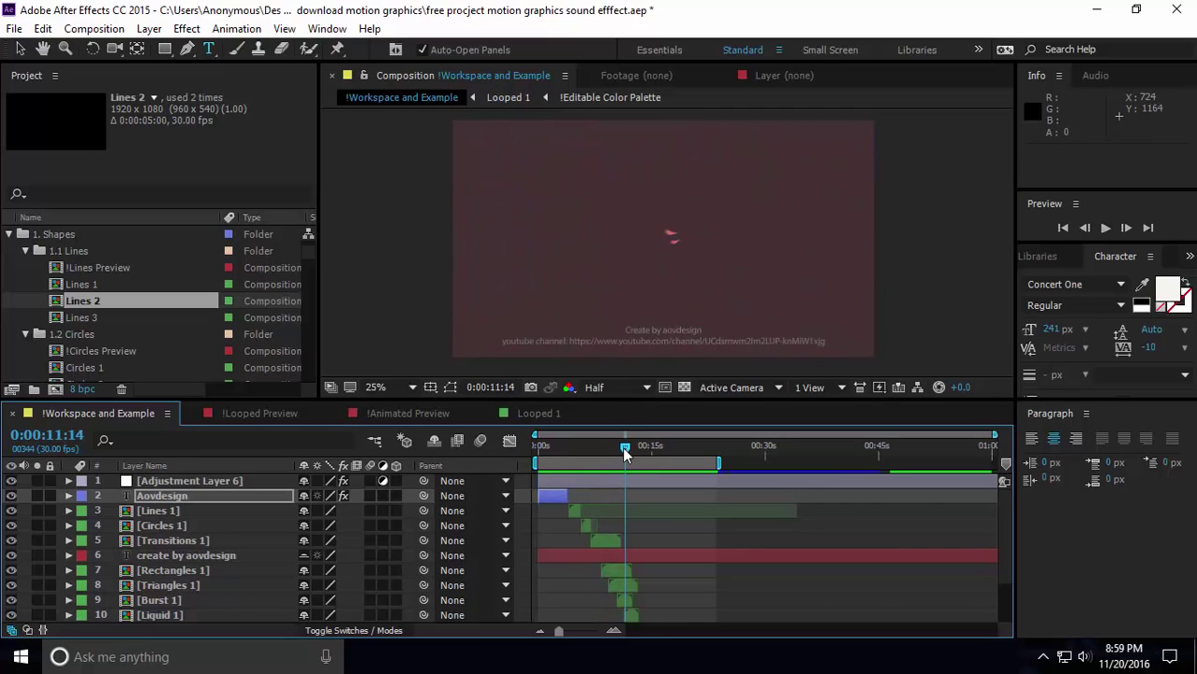
drag(623, 446, 428, 475)
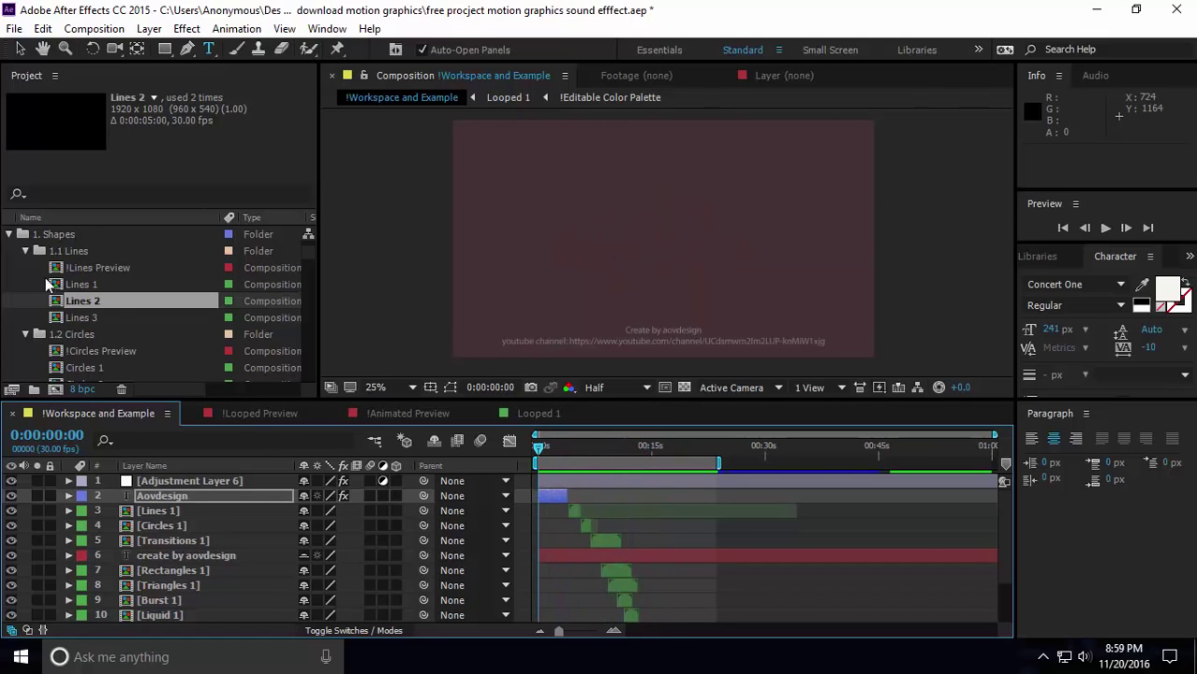
Open the !Lines Preview composition from the "1.1 Lines" folder and play its animations
scroll(47, 284, down, 2)
scroll(76, 297, up, 2)
double_click(87, 268)
key(space)
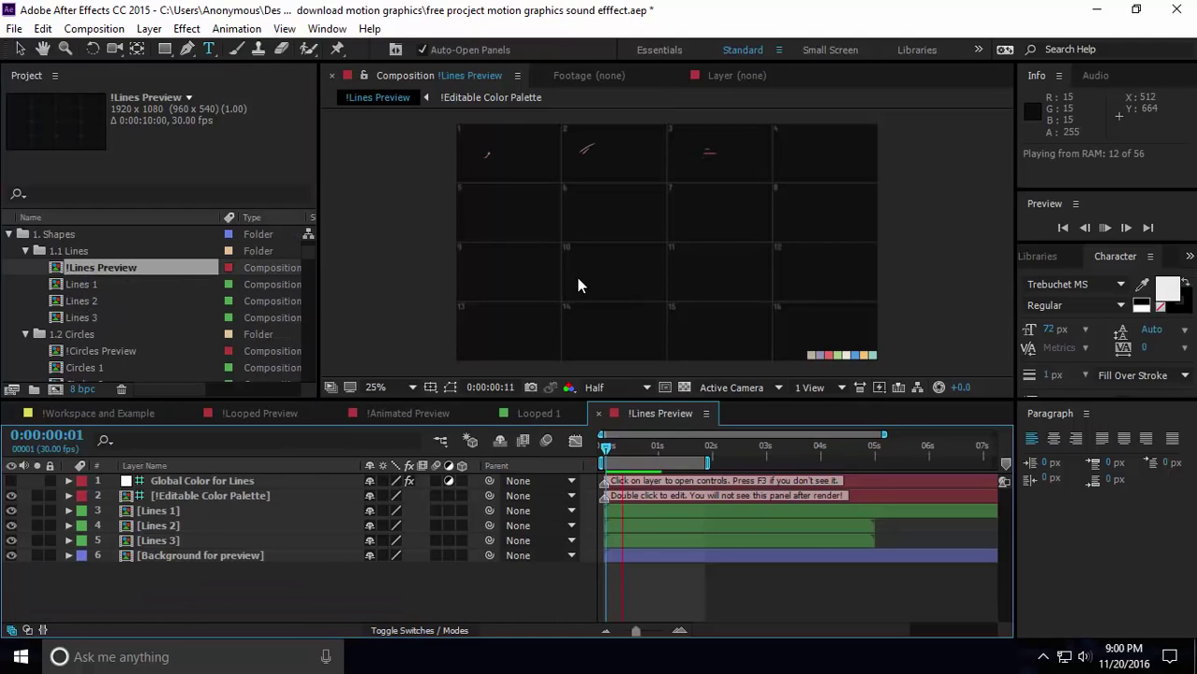
key(space)
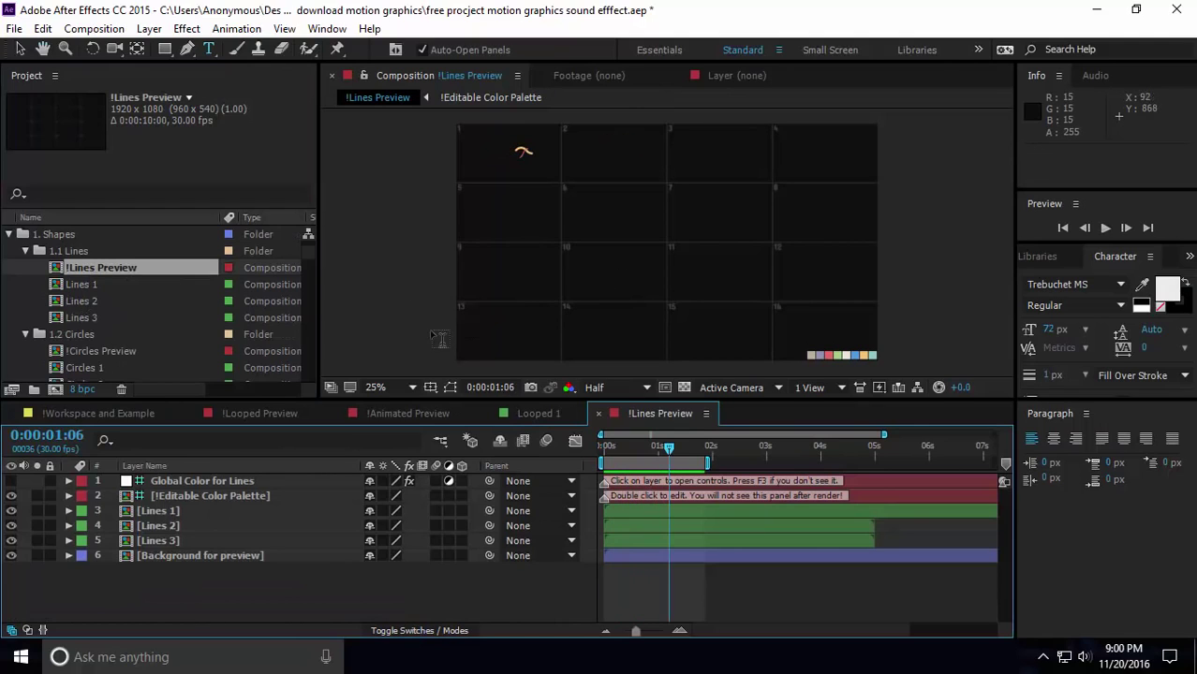
Open the !Circles Preview composition from the "1.2 Circles" folder and play its animations
double_click(74, 351)
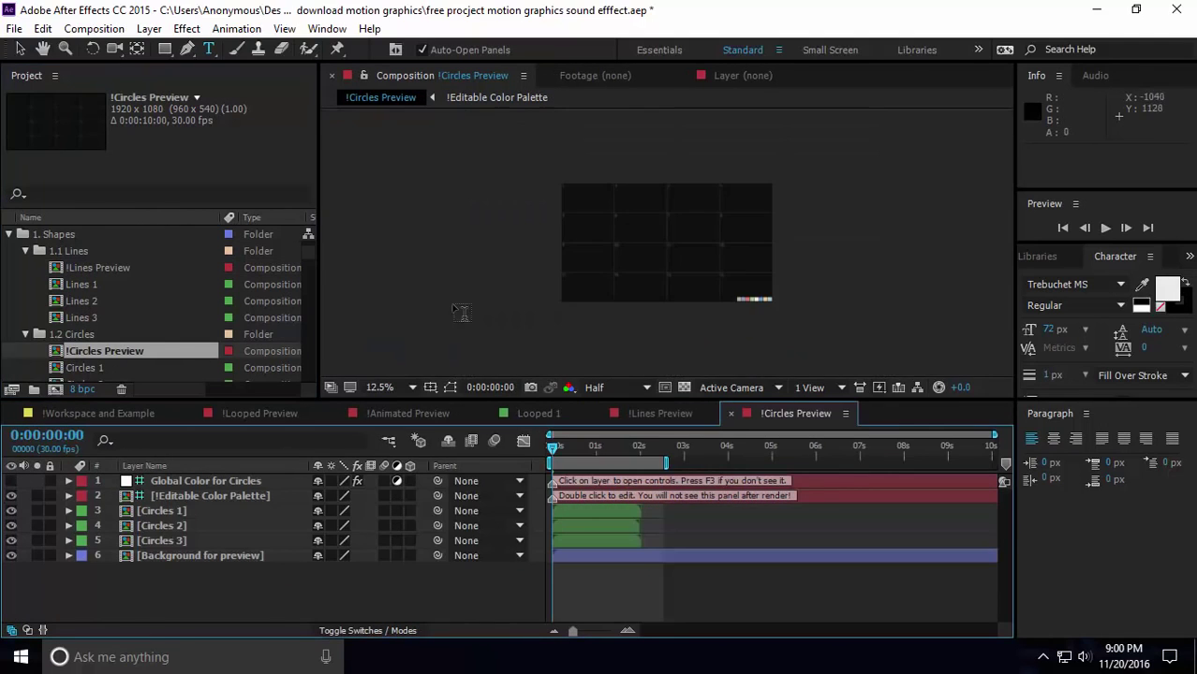
key(space)
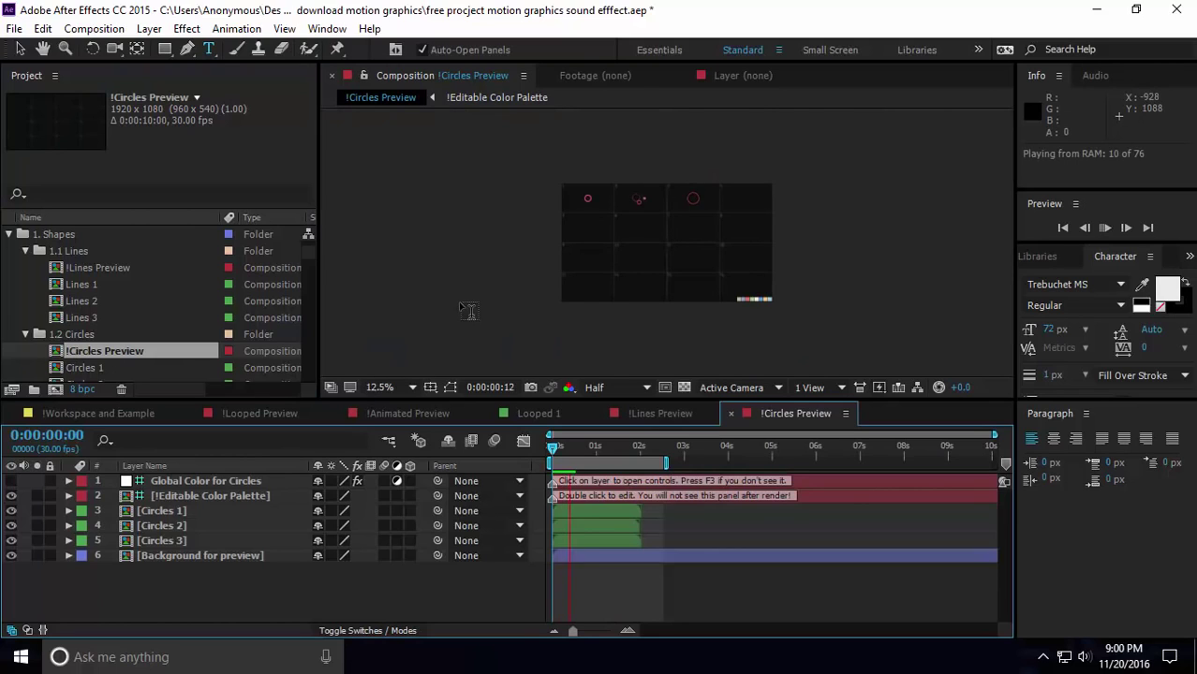
key(space)
Open the !Rectangles Preview composition from the "1.3 Rectangles" folder and play it with the whole frame in view
scroll(124, 361, down, 2)
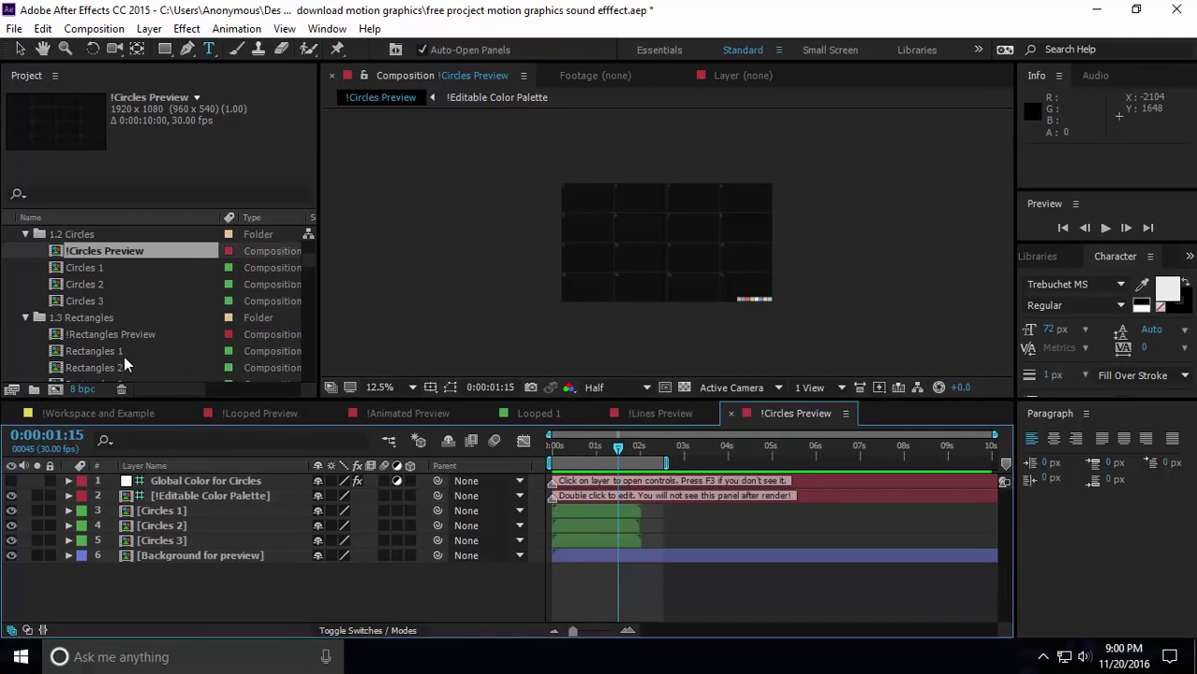
double_click(107, 337)
key(space)
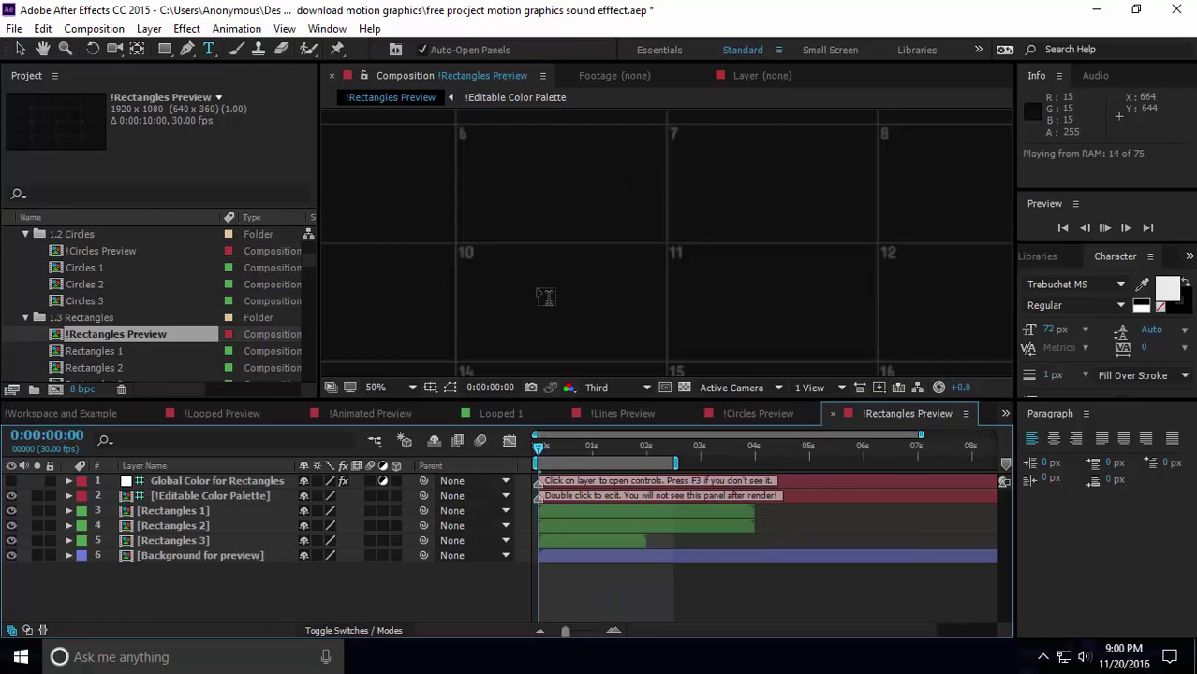
scroll(545, 297, down, 2)
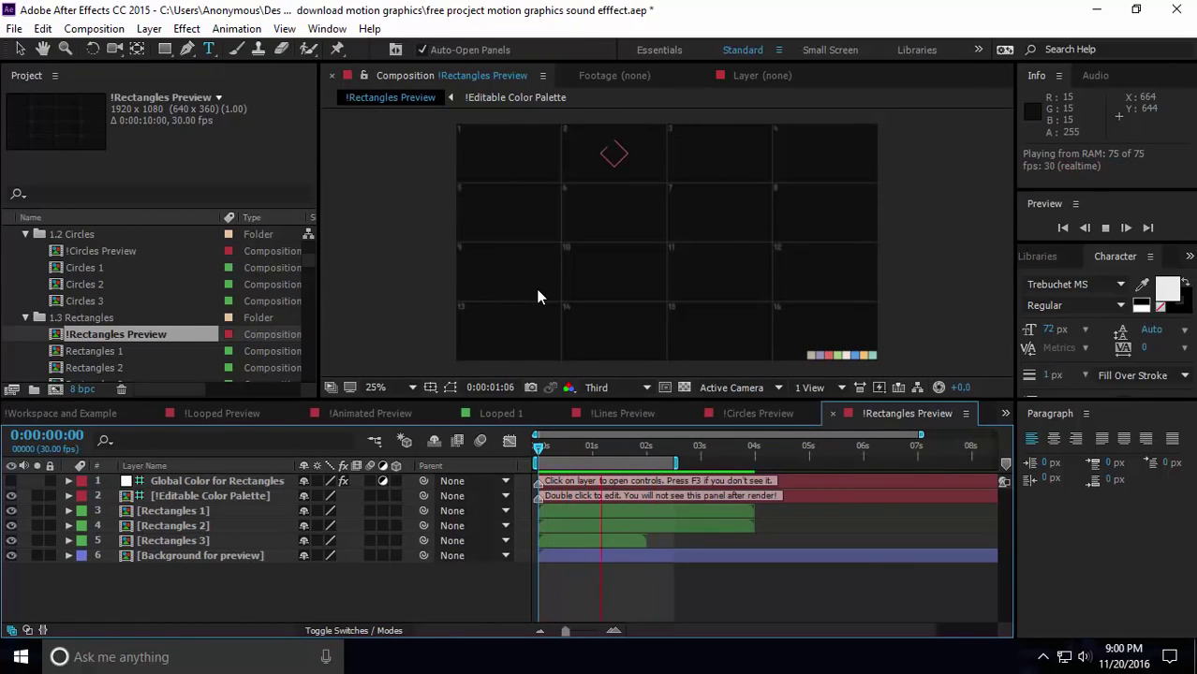
key(space)
Open the !Triangles Preview composition from the "1.4 Triangles" folder and play its animations
scroll(181, 358, down, 1)
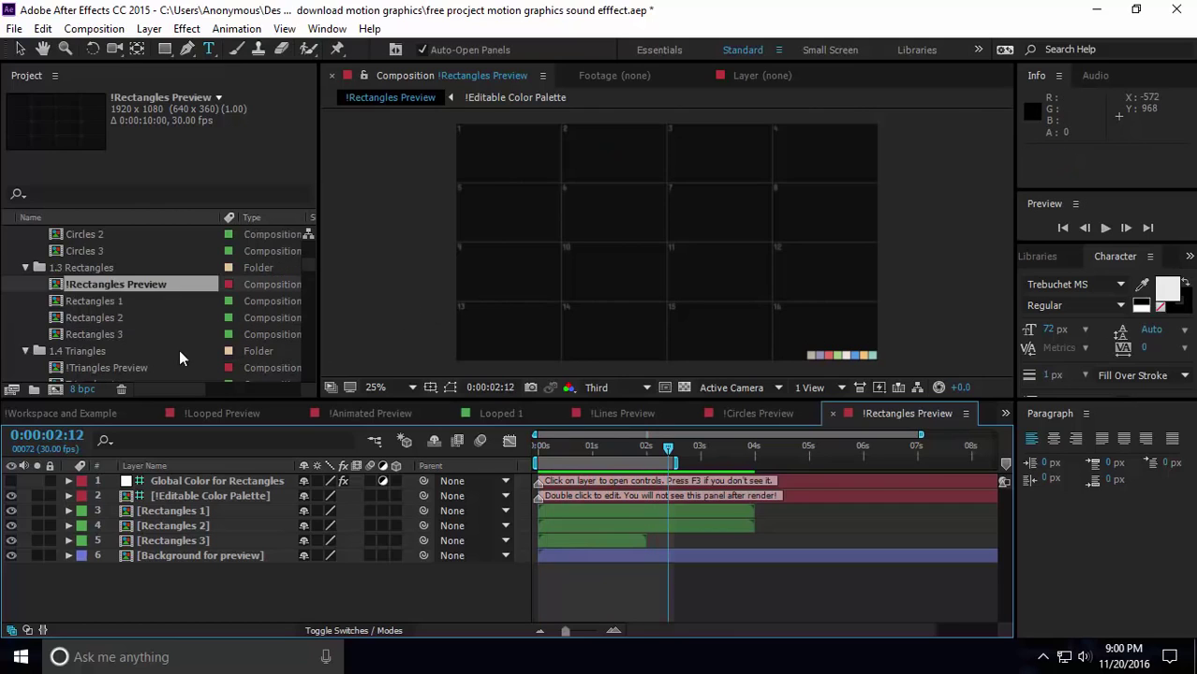
scroll(173, 354, down, 1)
click(95, 334)
double_click(98, 322)
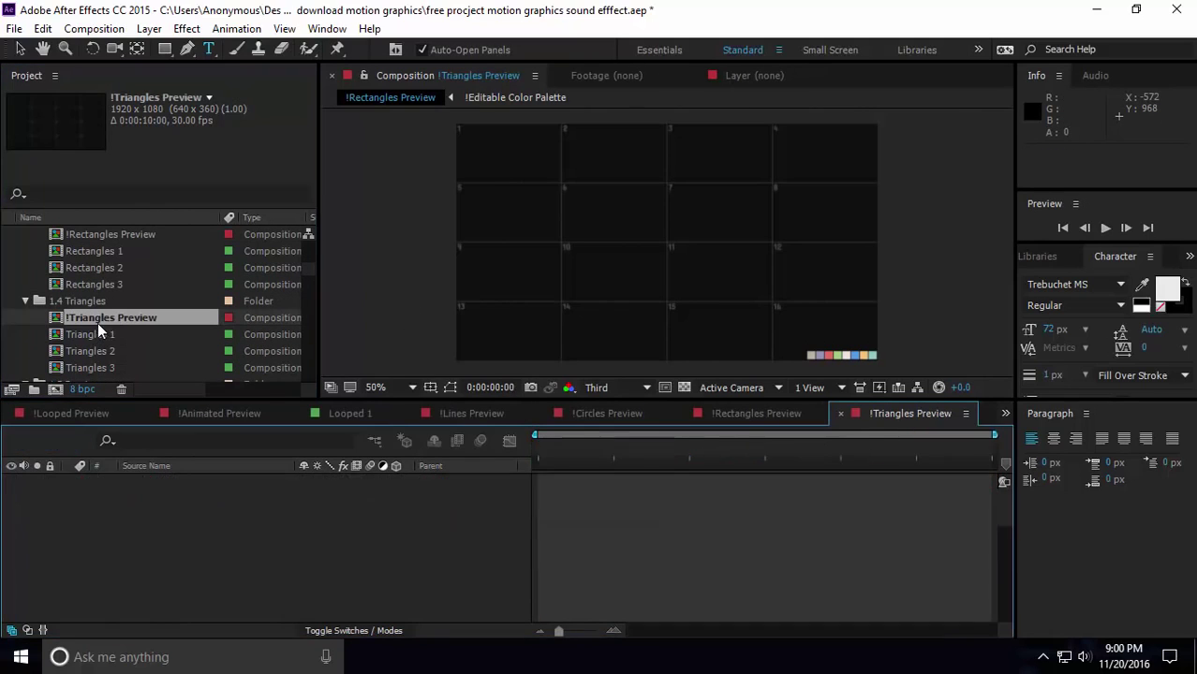
key(space)
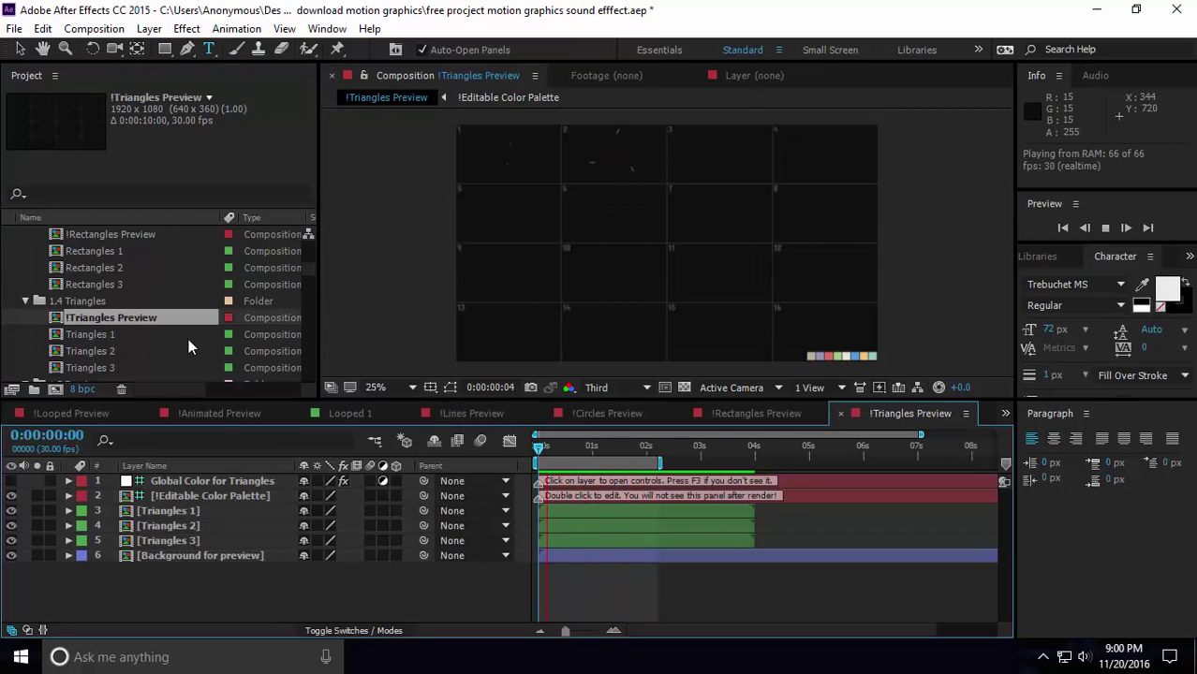
Open the !Burst Preview composition from the "1.5 Burst" folder and play its animations
scroll(178, 344, down, 3)
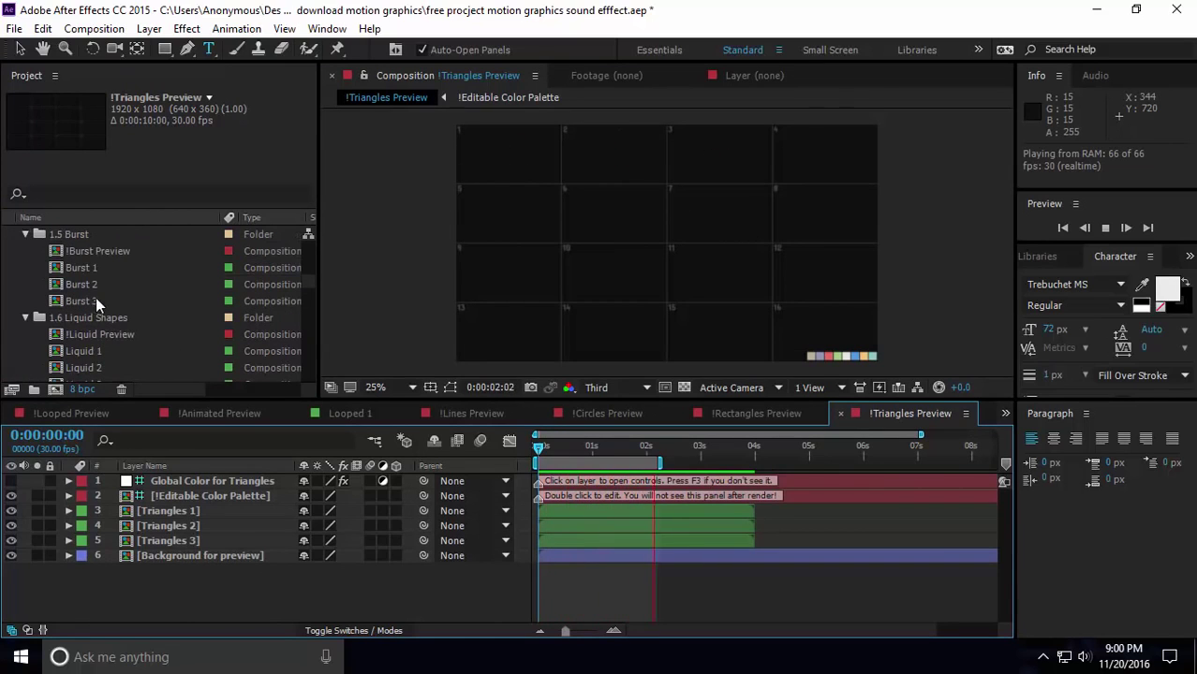
double_click(99, 251)
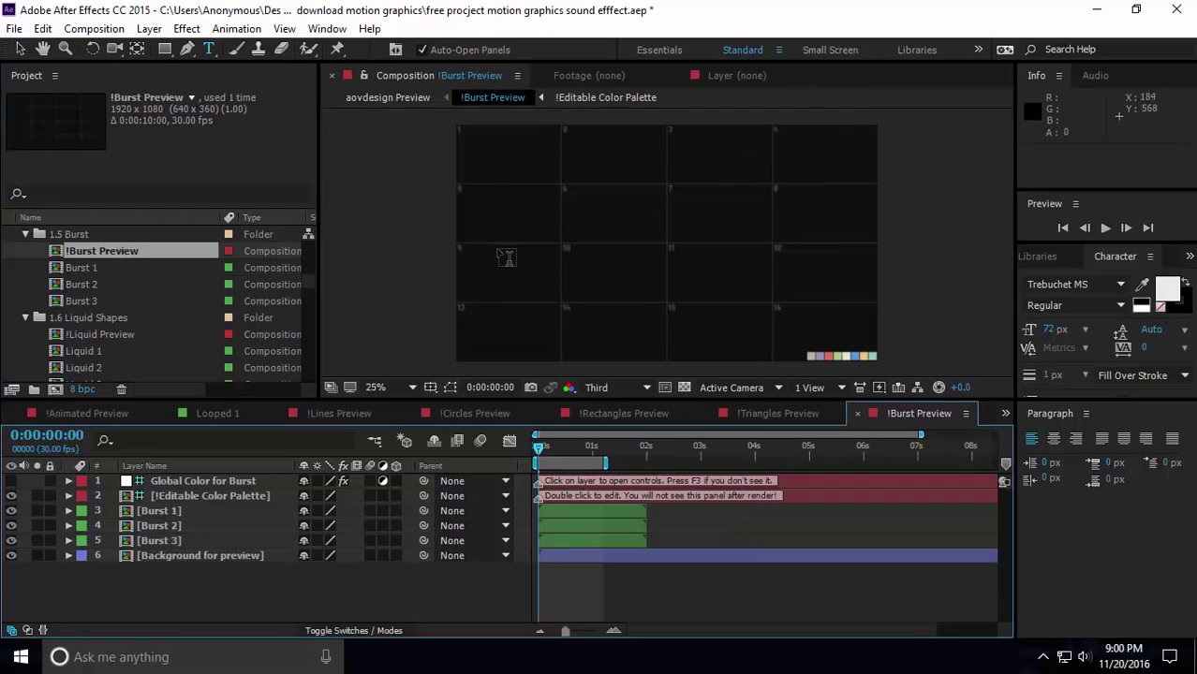
key(space)
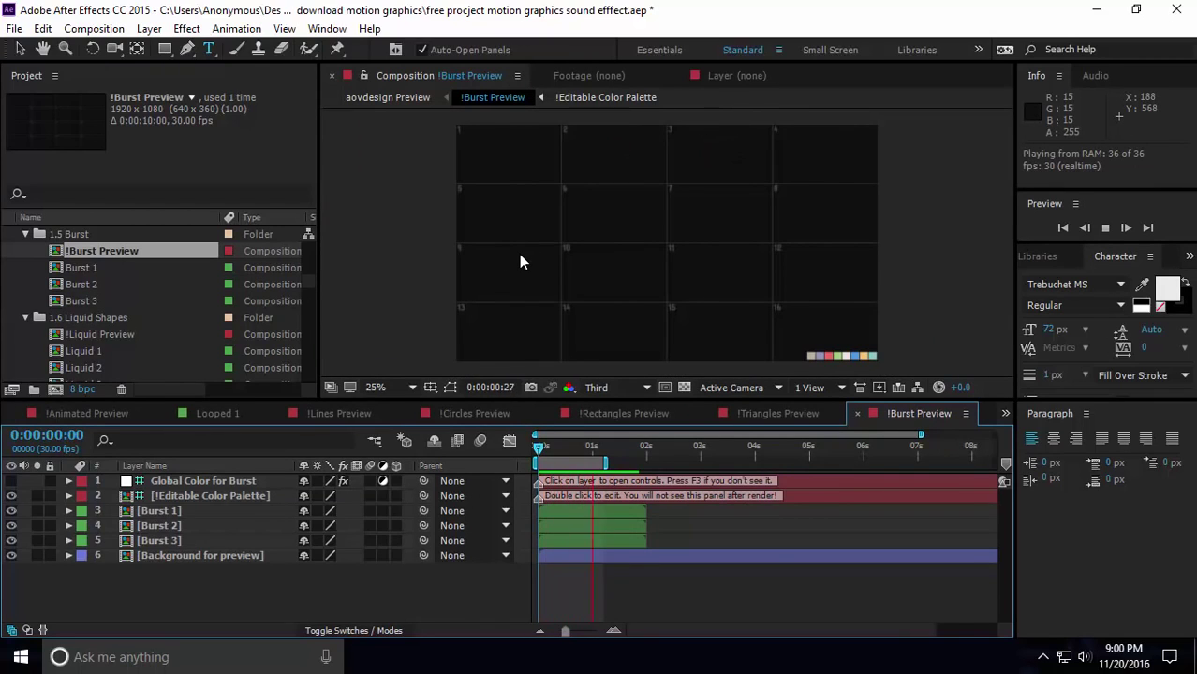
Open the !Liquid Preview composition from the "1.6 Liquid Shapes" folder and play it with the whole frame in view
double_click(94, 335)
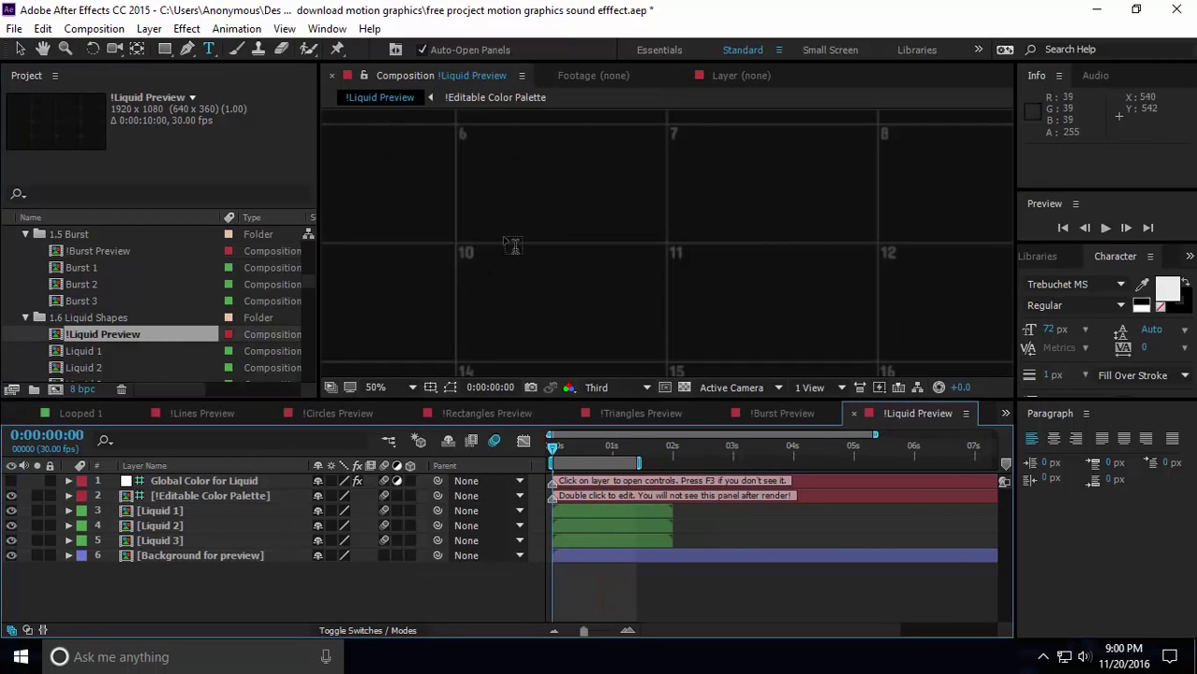
scroll(650, 262, down, 4)
scroll(650, 262, up, 2)
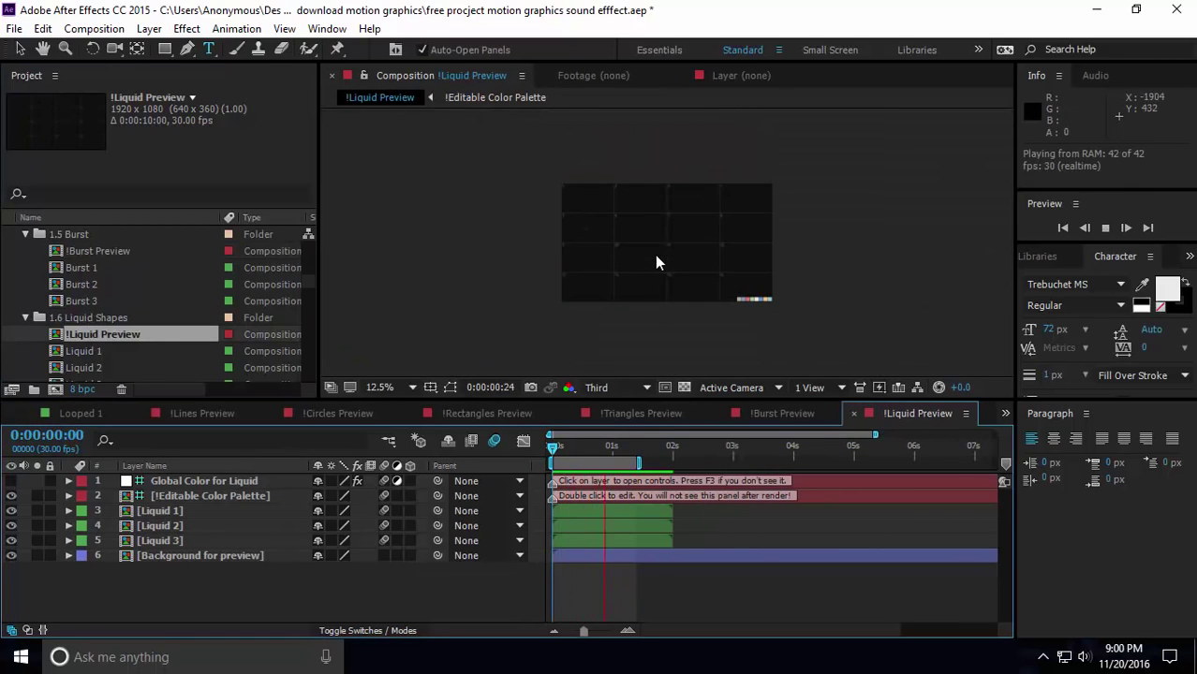
scroll(655, 255, up, 4)
scroll(664, 262, down, 1)
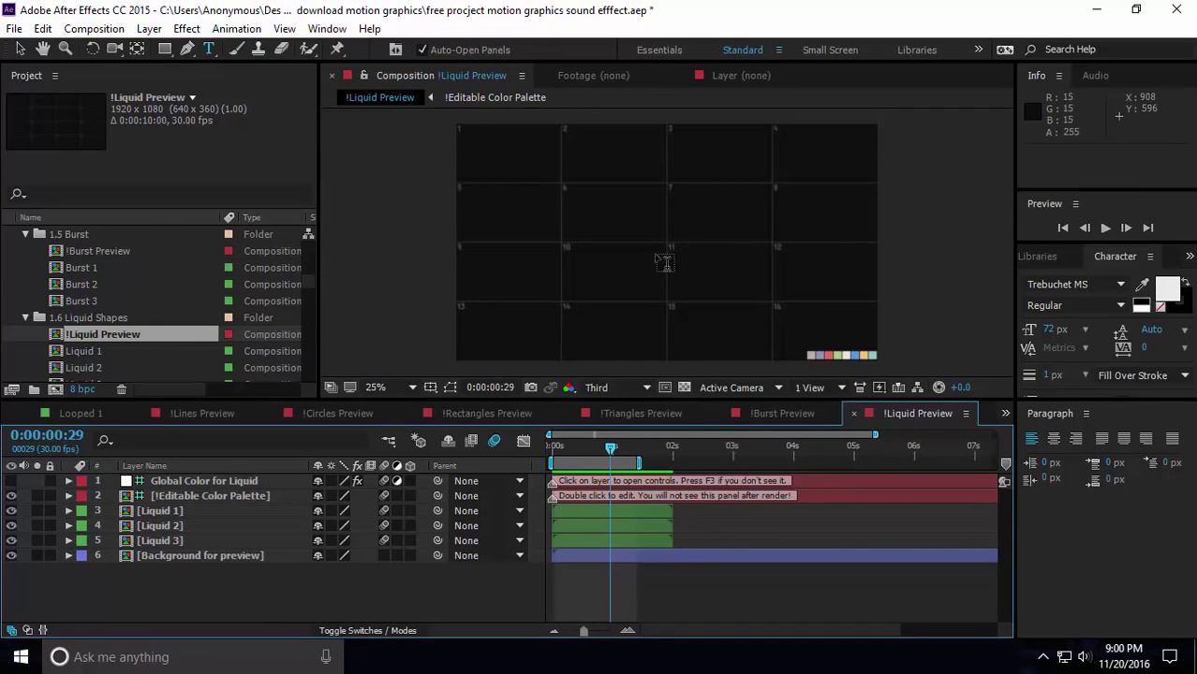
key(space)
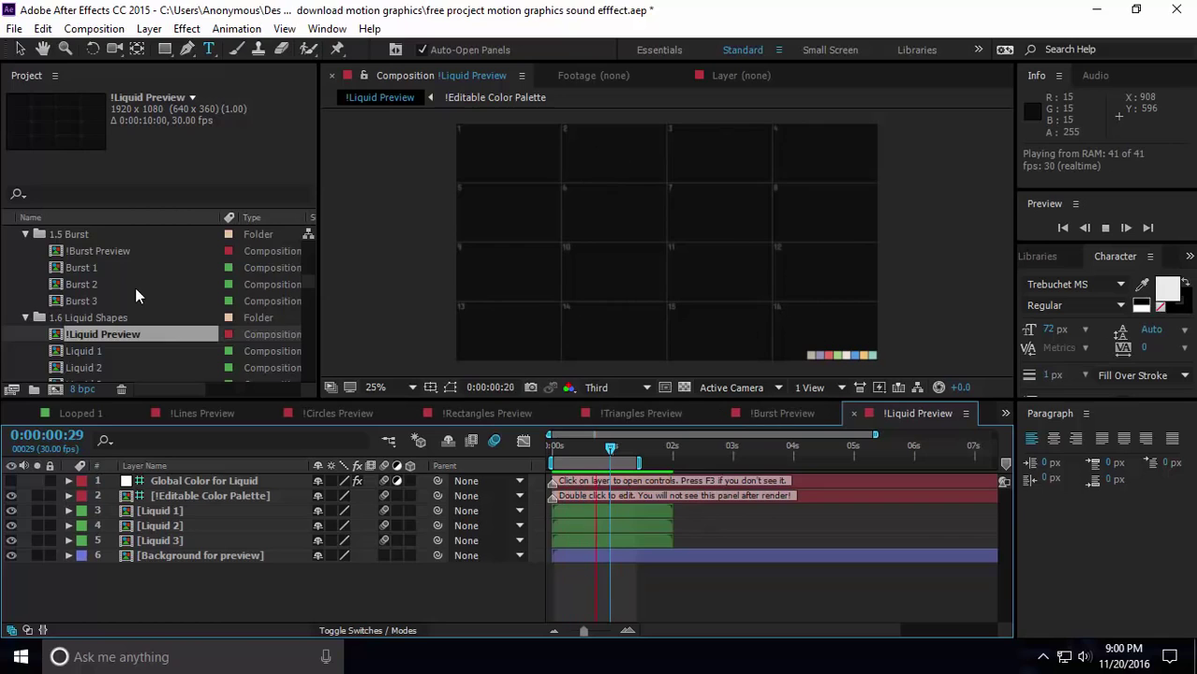
Open the !Misc Preview composition from the "1.7 Misc" folder and play its animations
scroll(135, 288, down, 3)
double_click(95, 318)
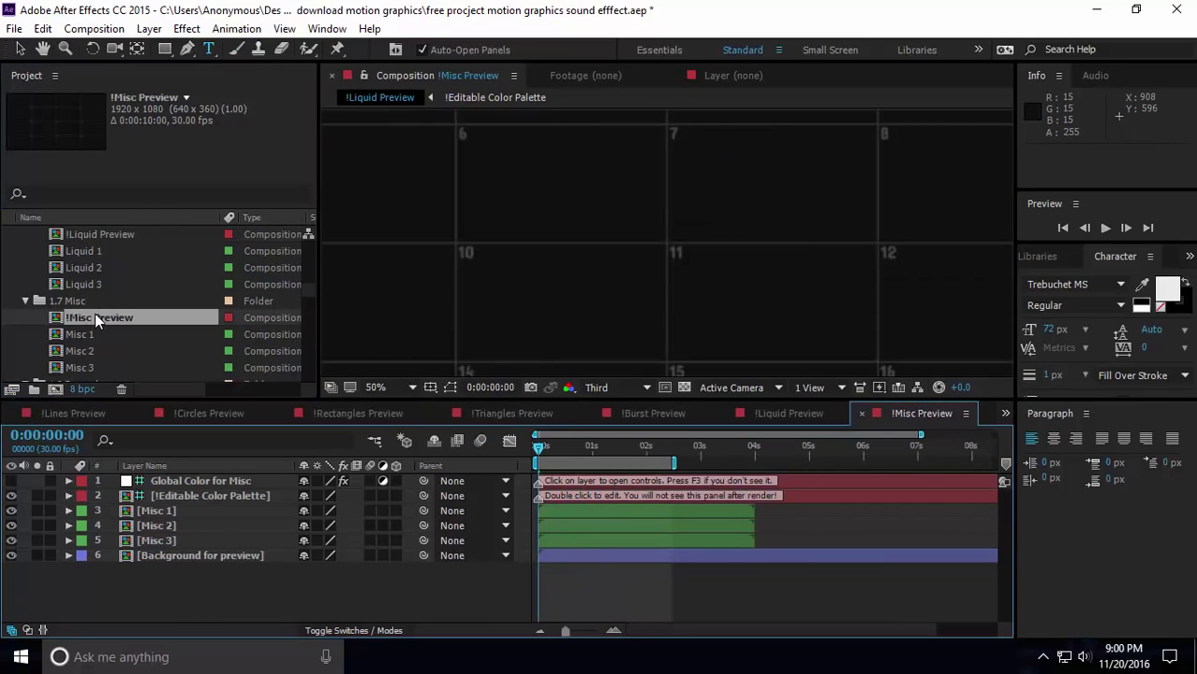
key(space)
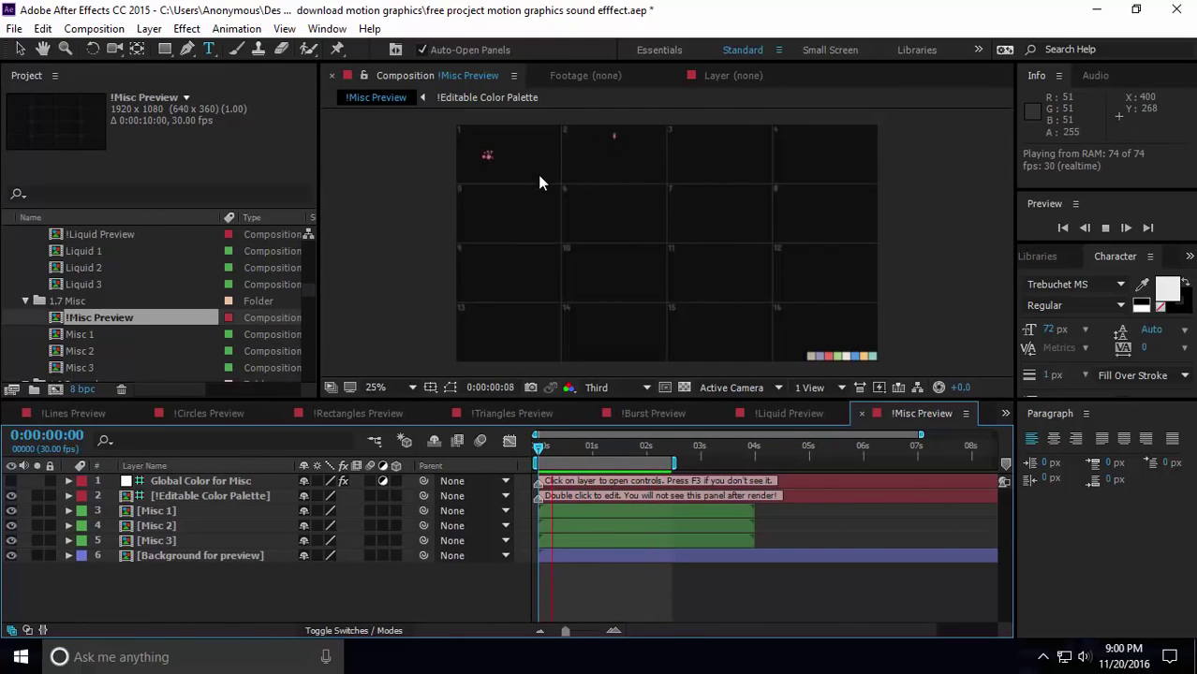
Open the !Premade Preview composition from the "1.8 Premade" folder and play its animations
scroll(131, 346, down, 2)
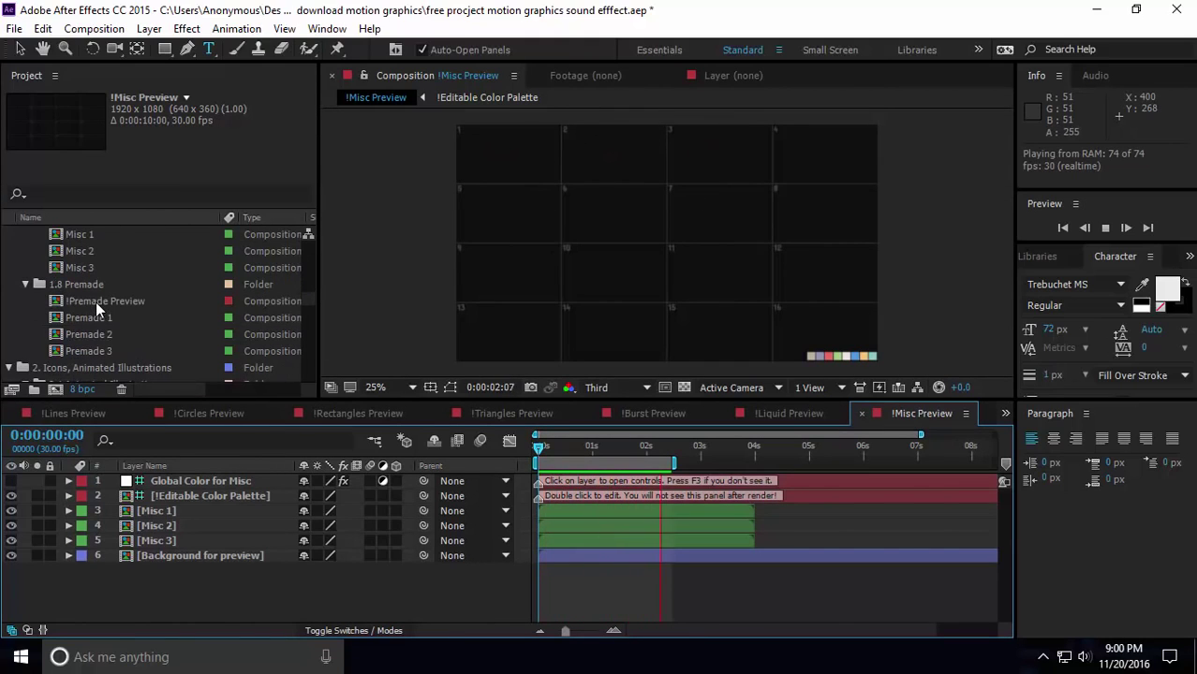
double_click(96, 300)
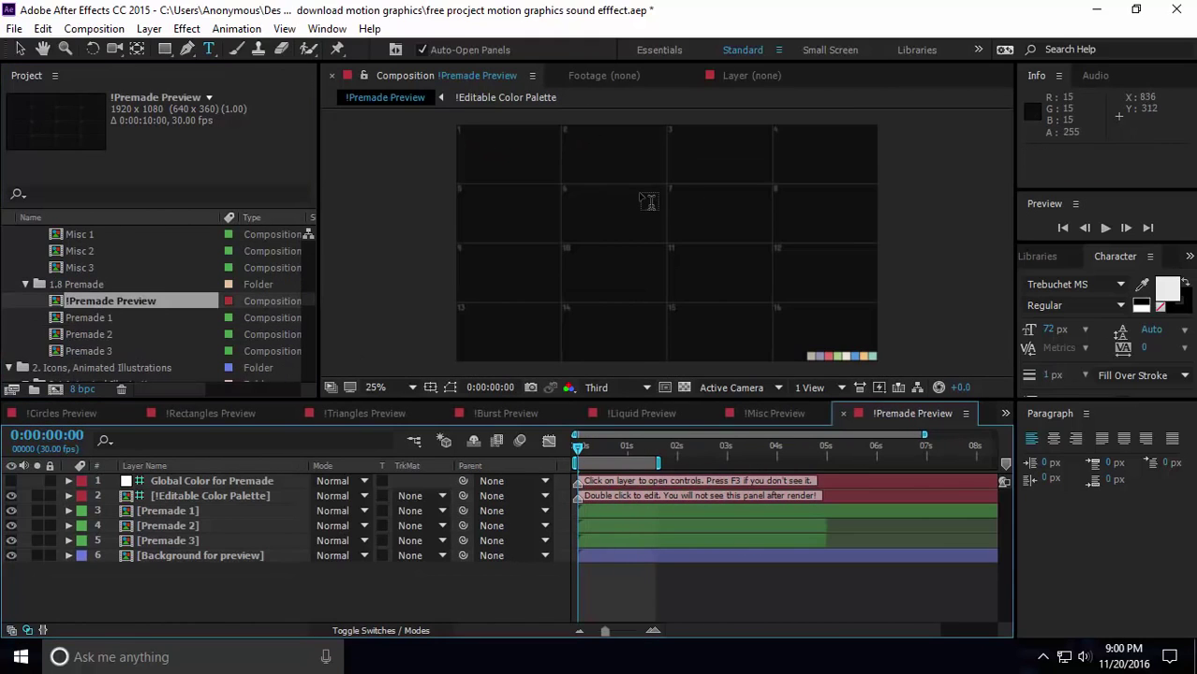
key(space)
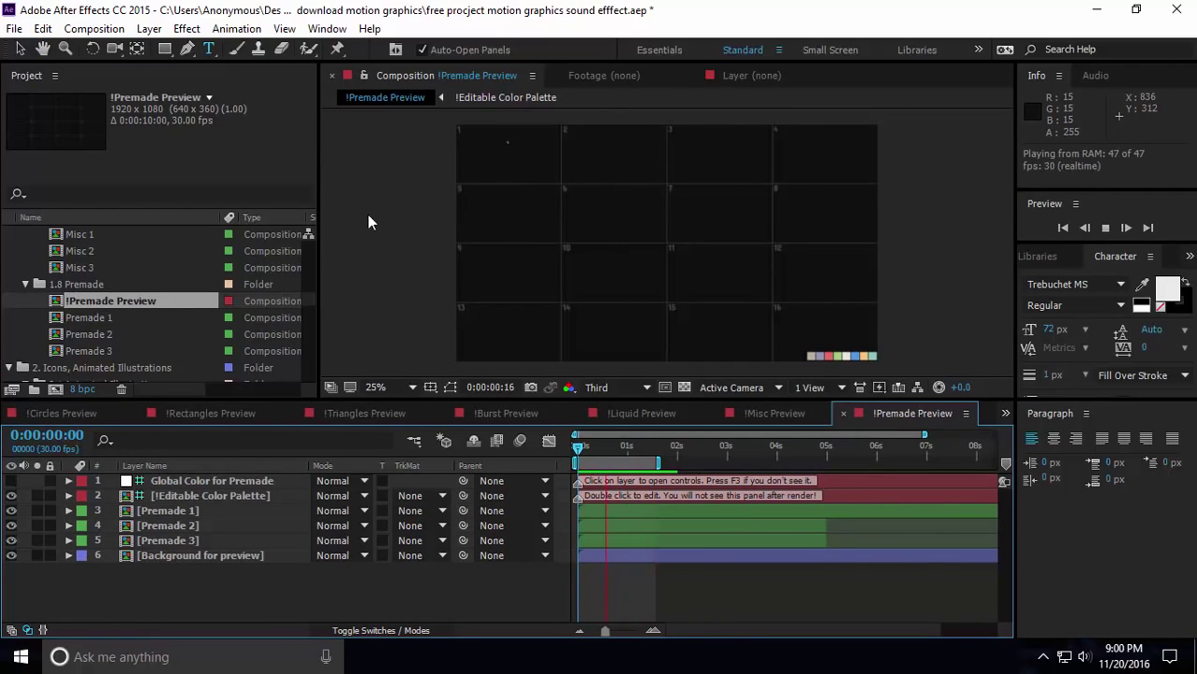
key(space)
key(space)
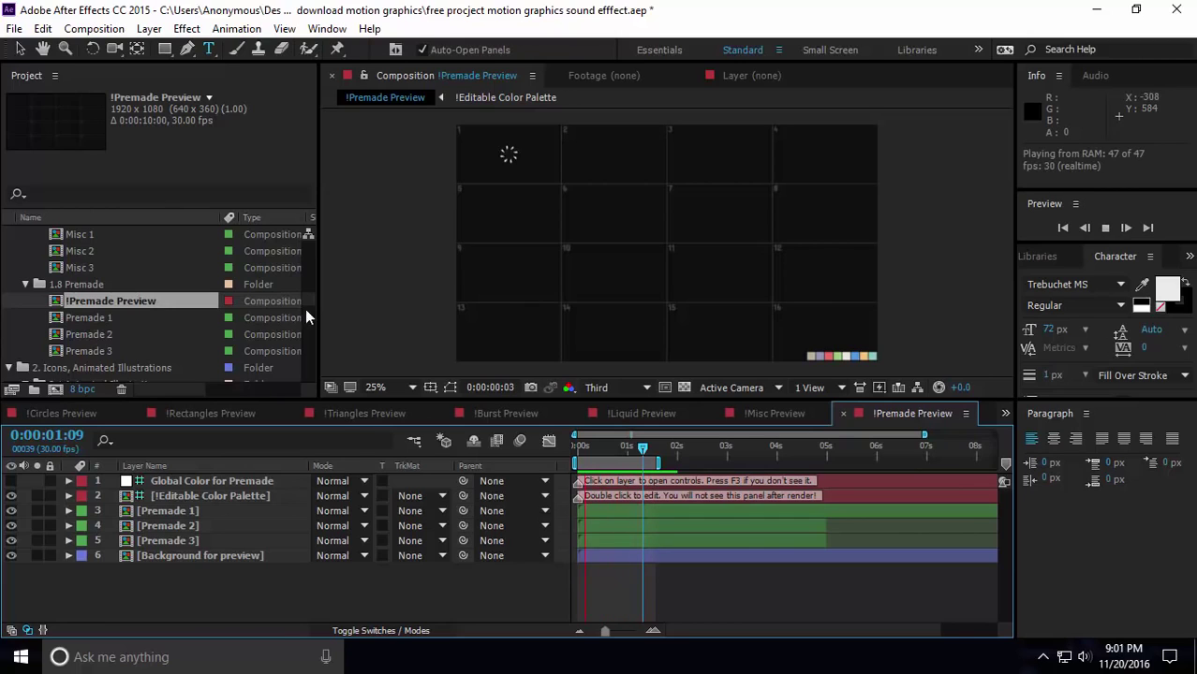
Rewind the !Premade Preview composition to the start, select its Premade 2 layer and replay the animations
click(92, 334)
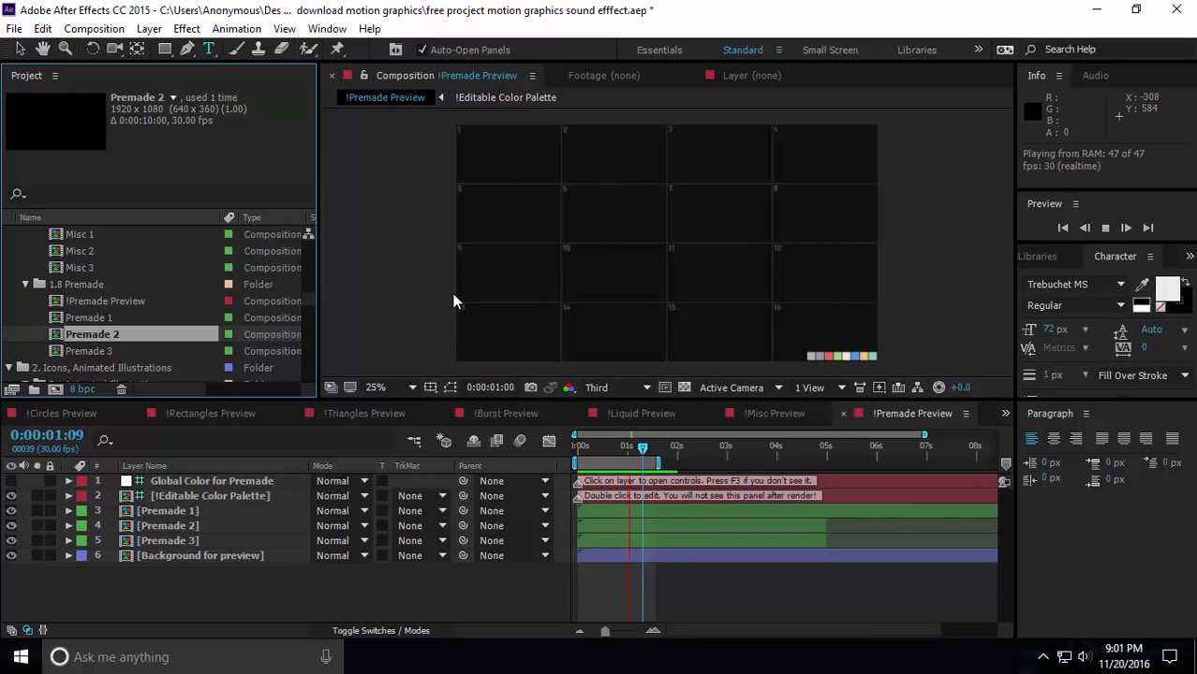
key(space)
drag(641, 453, 565, 461)
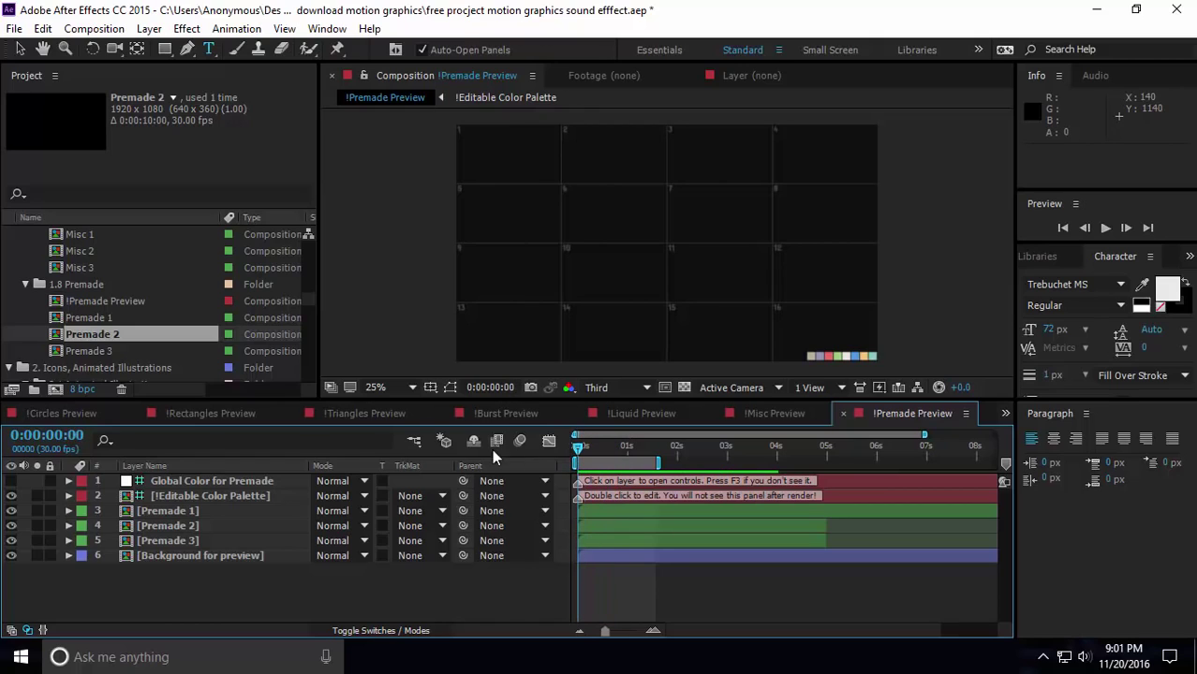
click(166, 526)
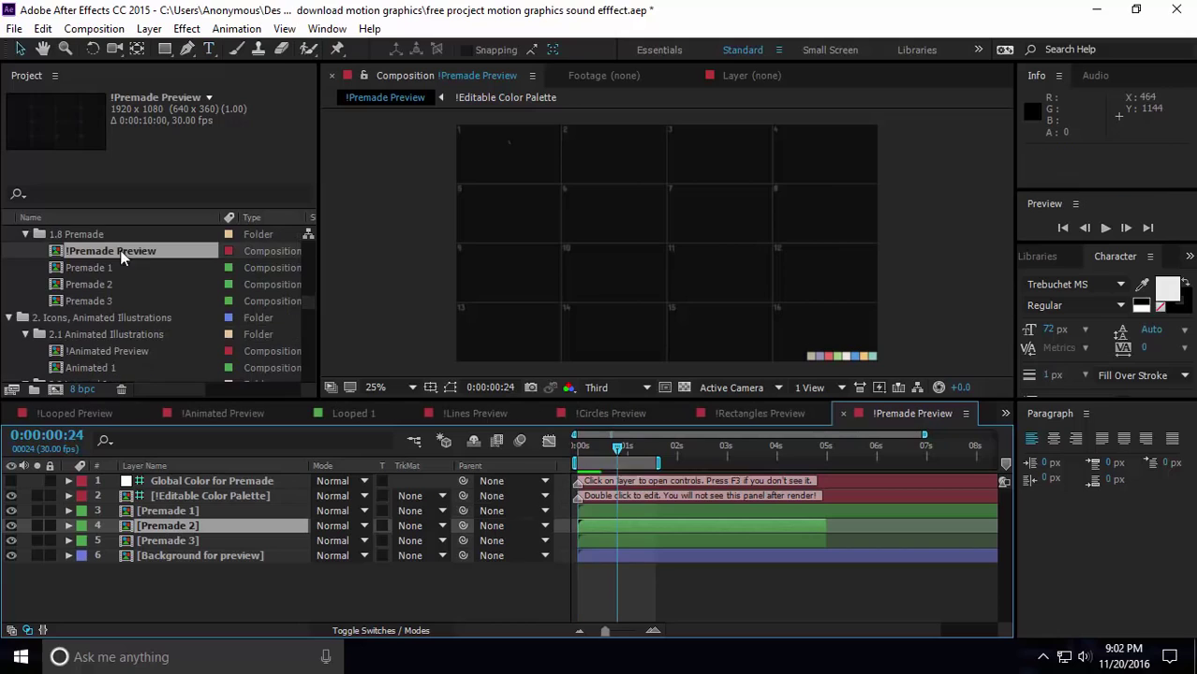
key(space)
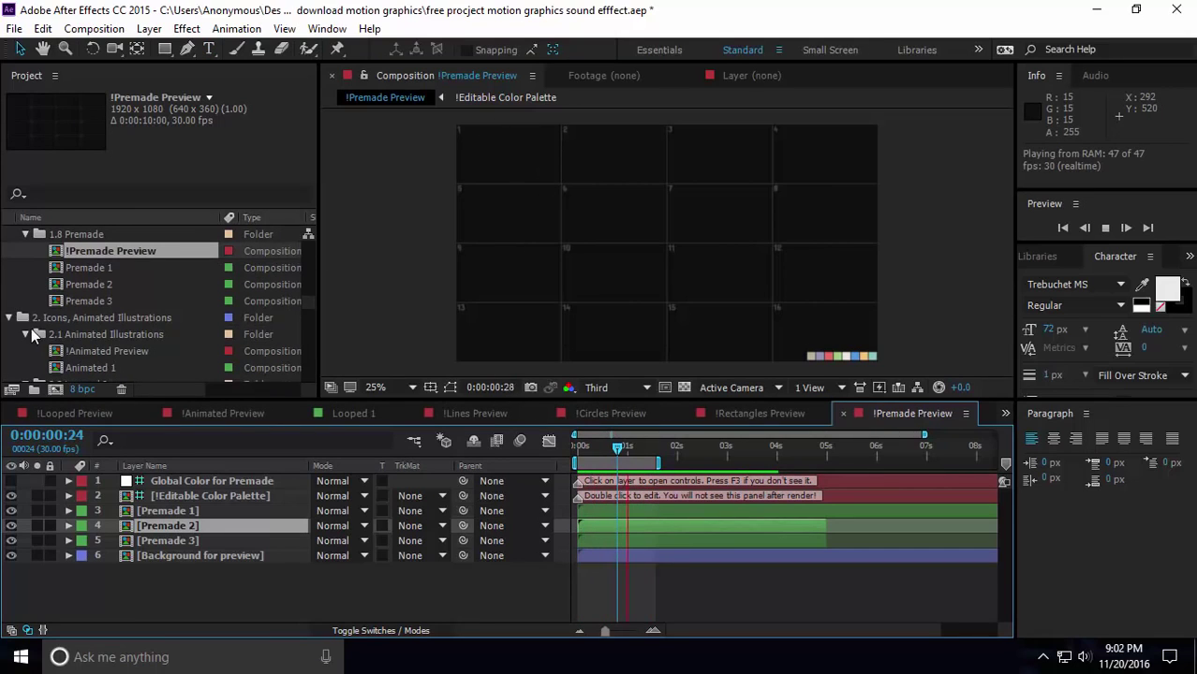
Open the !Animated Preview composition from the "2.1 Animated Illustrations" folder and play it
scroll(78, 305, down, 1)
key(space)
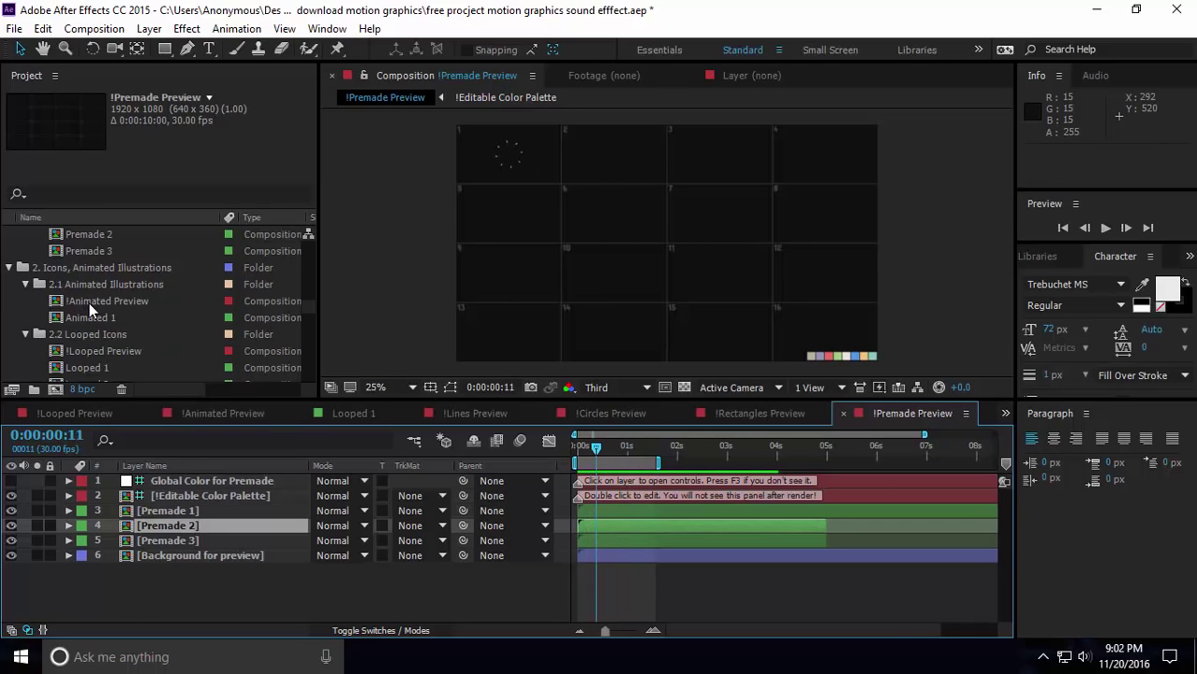
double_click(89, 303)
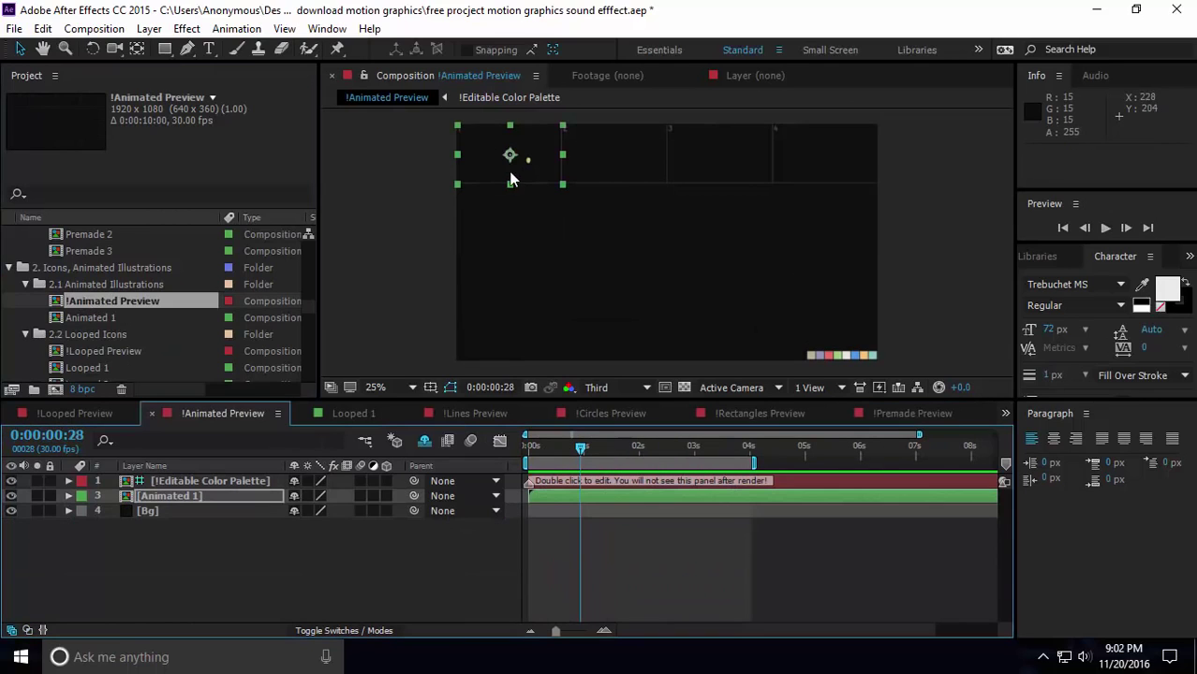
key(space)
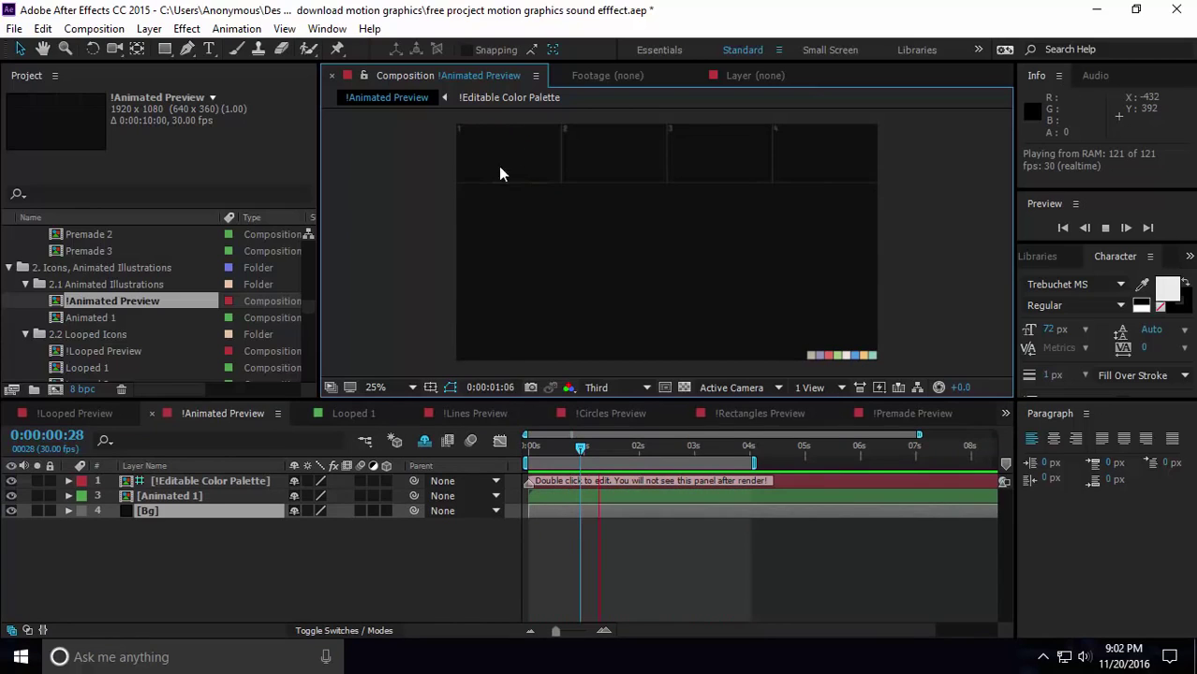
Open the !Looped Preview composition from the "2.2 Looped Icons" folder and play its icons
double_click(79, 353)
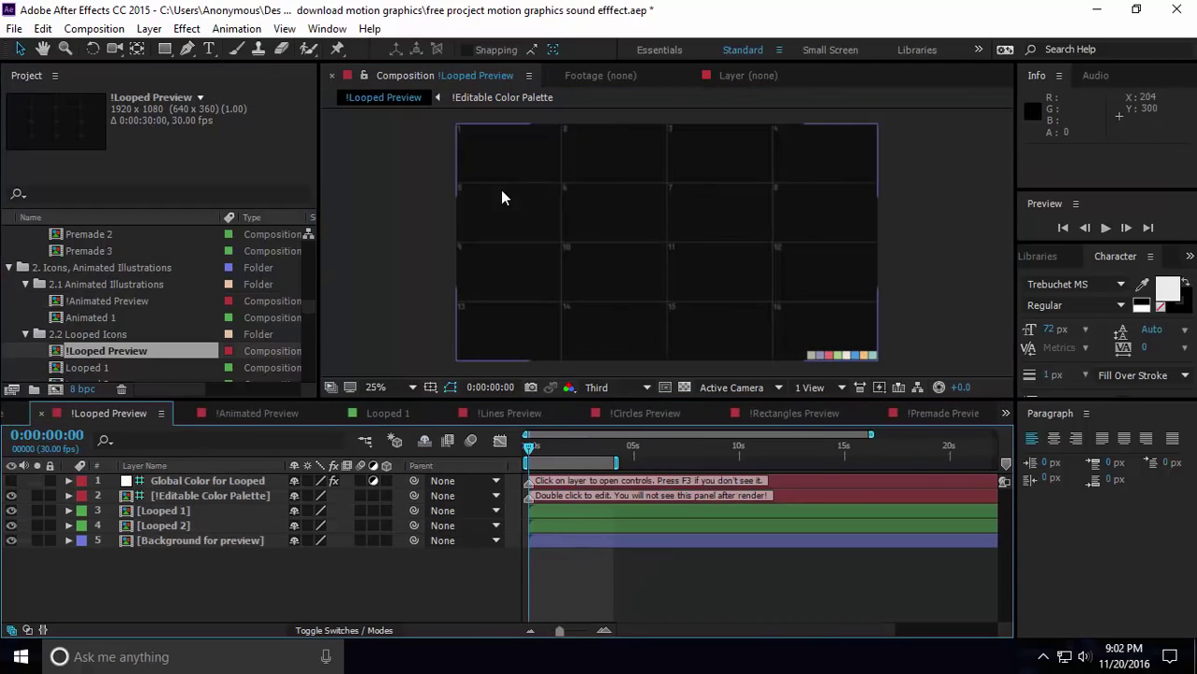
key(space)
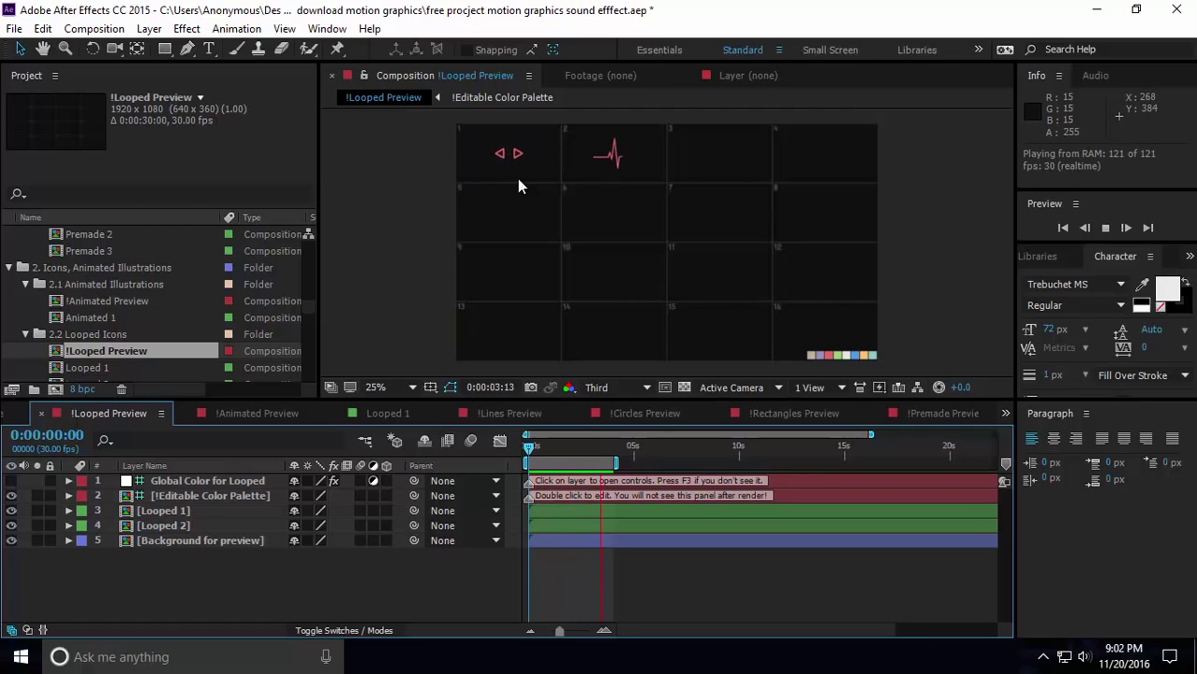
Open the !Transitions Preview composition from the "4. Transitions" folder and play its transitions
scroll(79, 339, down, 3)
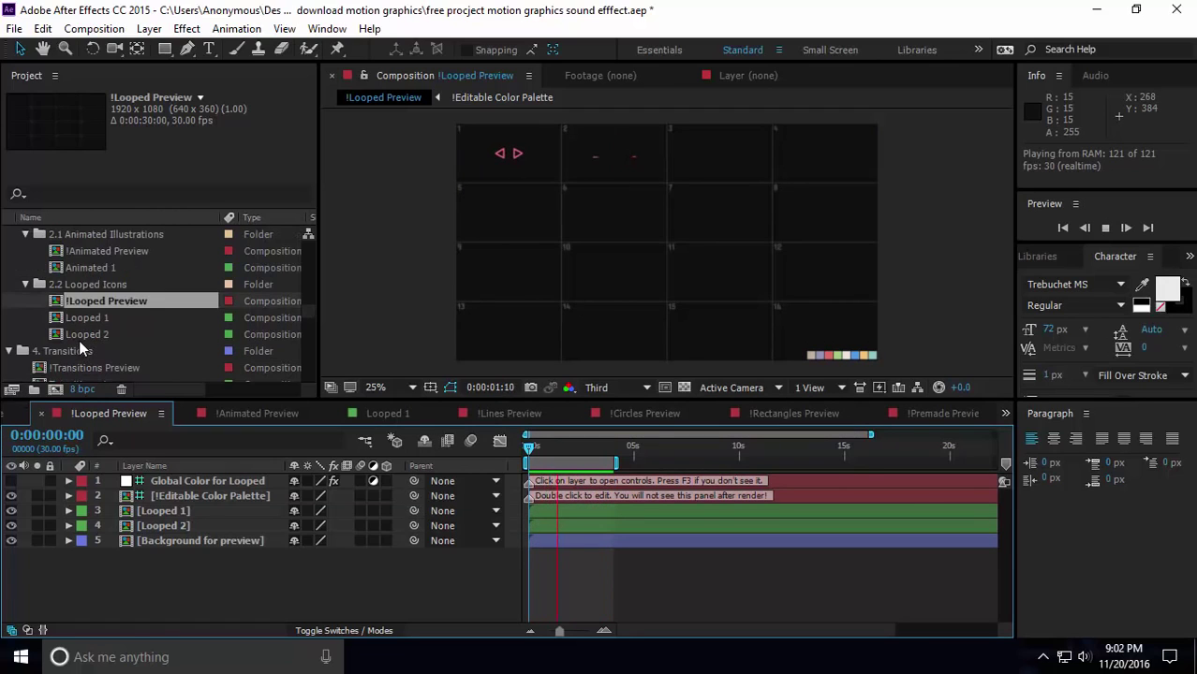
double_click(82, 318)
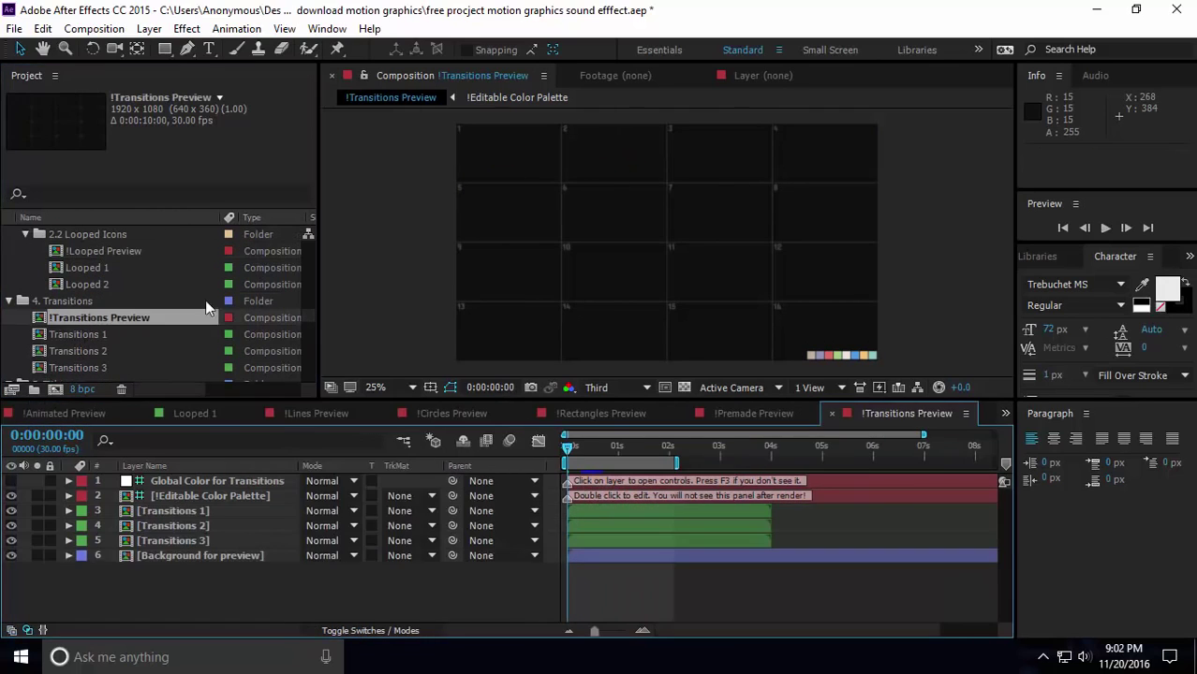
key(space)
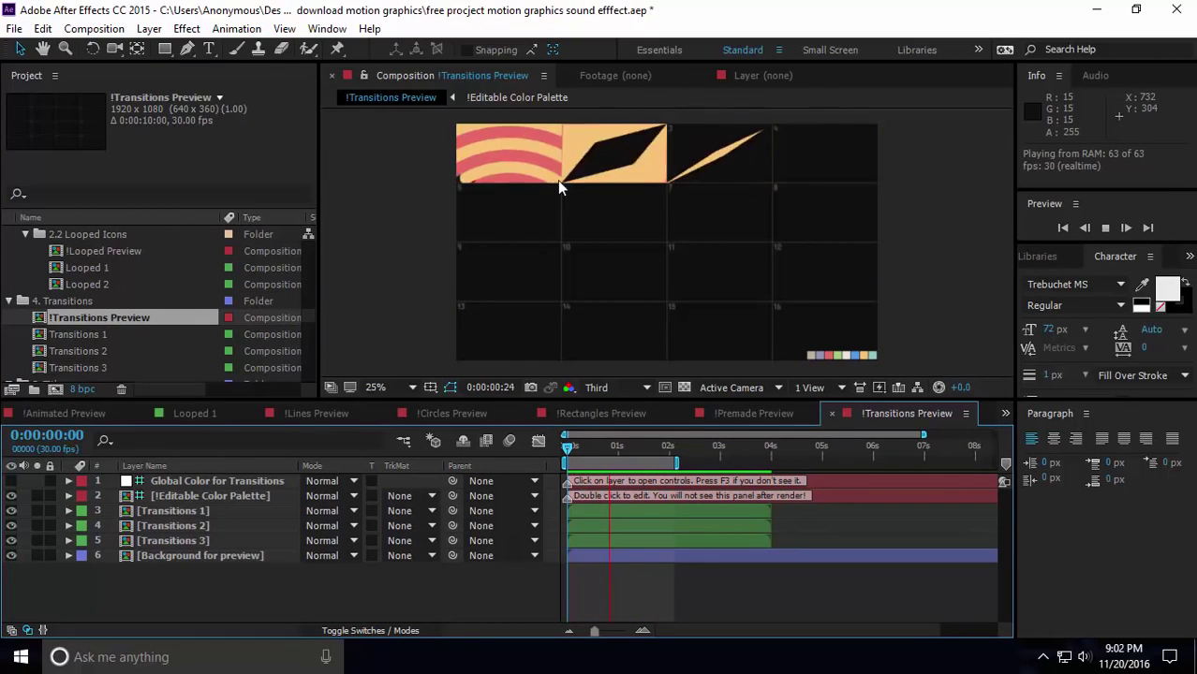
Open the !Titles Preview composition from the "5. Titles" folder and play it with the whole frame in view
scroll(126, 356, down, 2)
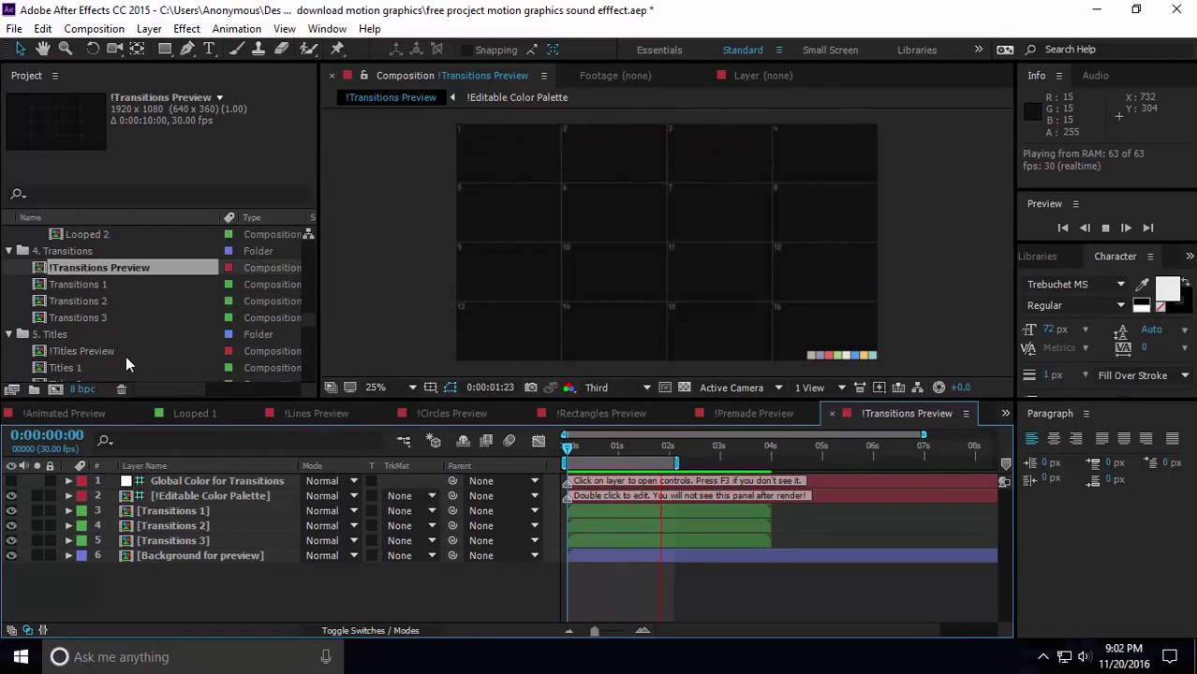
double_click(73, 349)
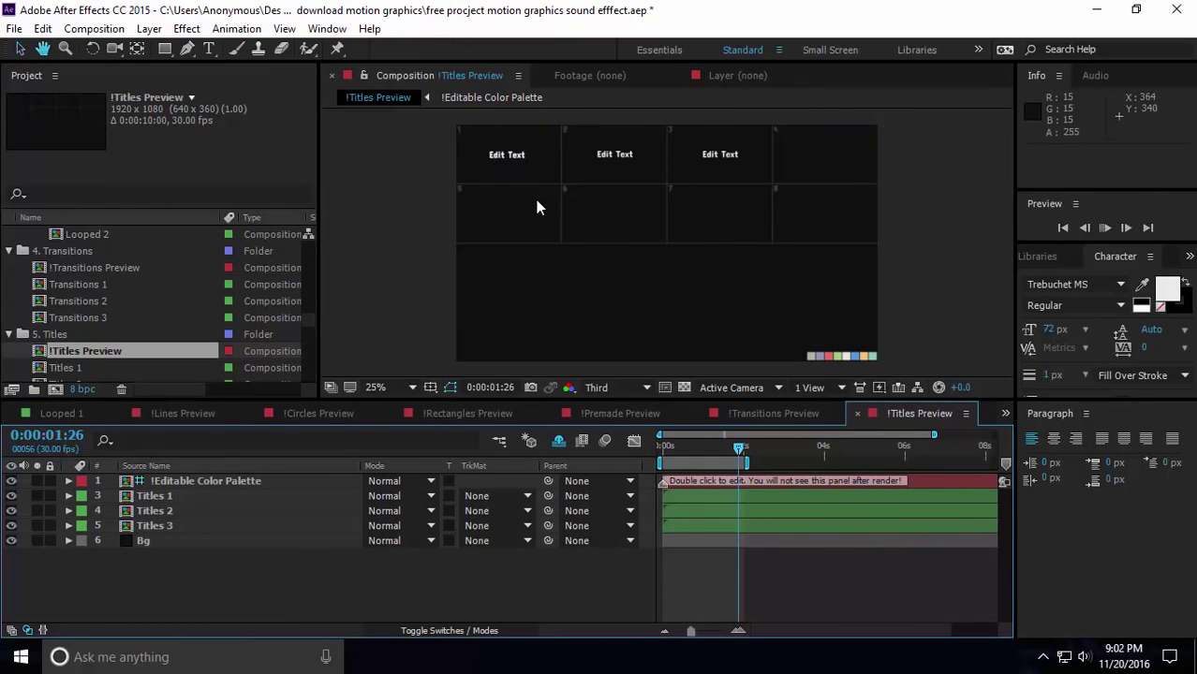
key(space)
scroll(550, 141, up, 1)
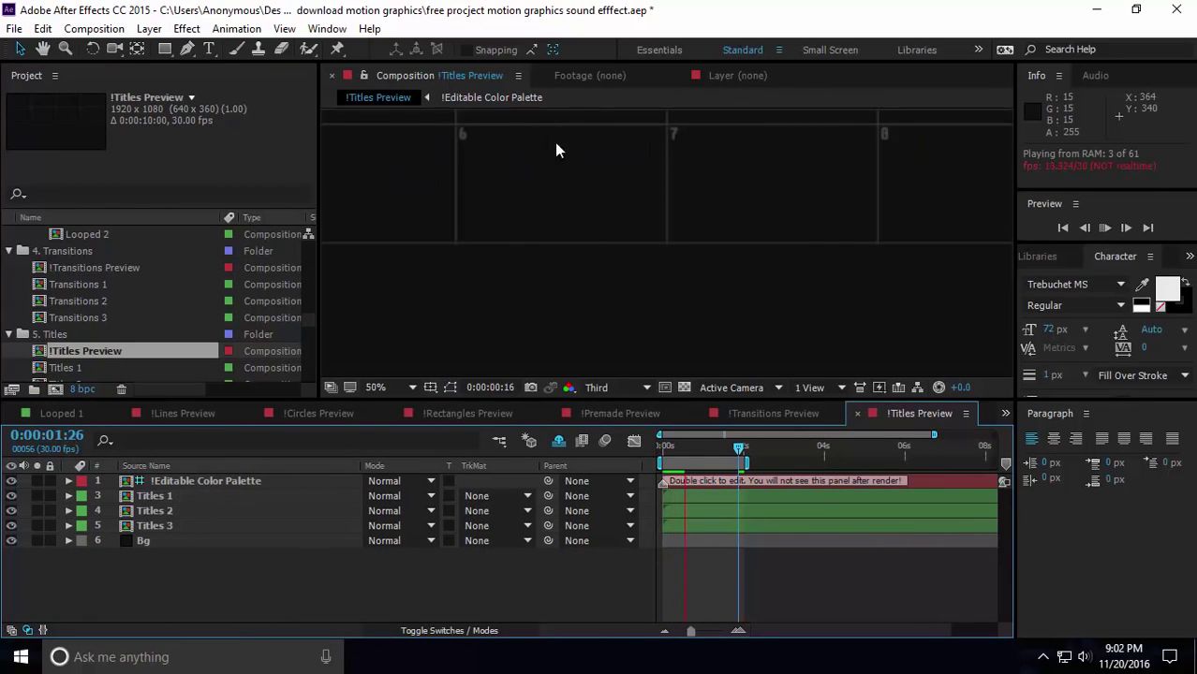
scroll(629, 230, down, 1)
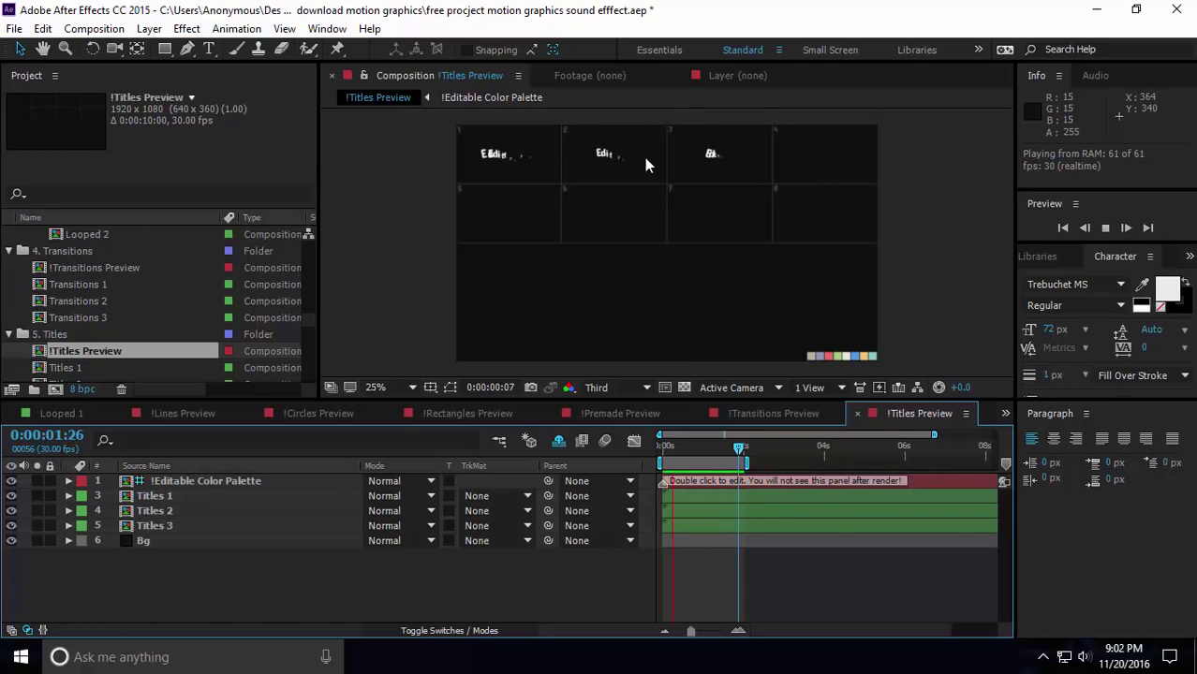
Look through the project's remaining folders, including Backgrounds, BONUS and Other Comps, and return to the beginning of the list
scroll(53, 352, down, 3)
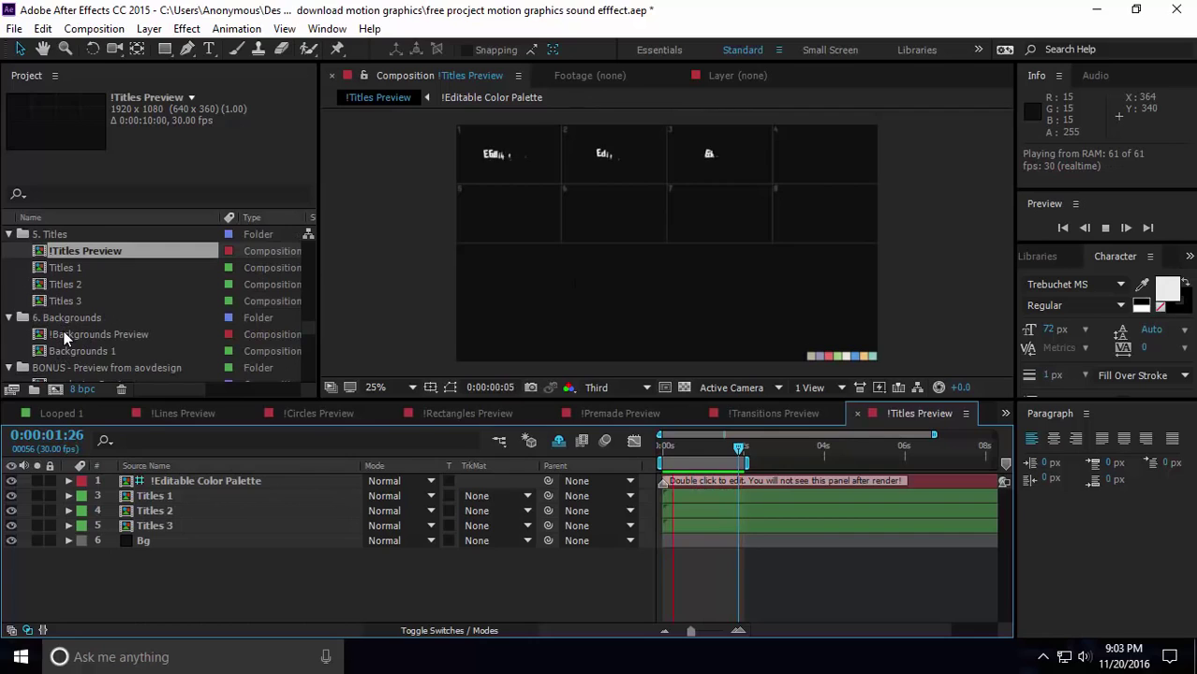
scroll(65, 339, down, 1)
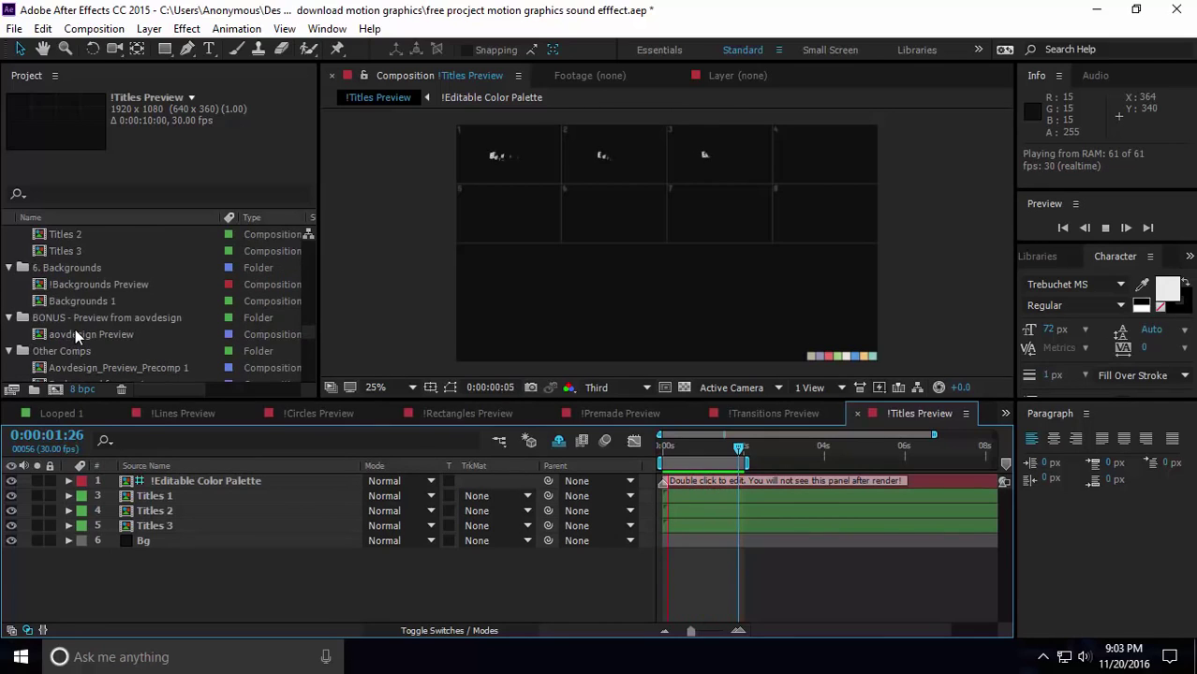
scroll(74, 326, down, 1)
scroll(79, 330, down, 1)
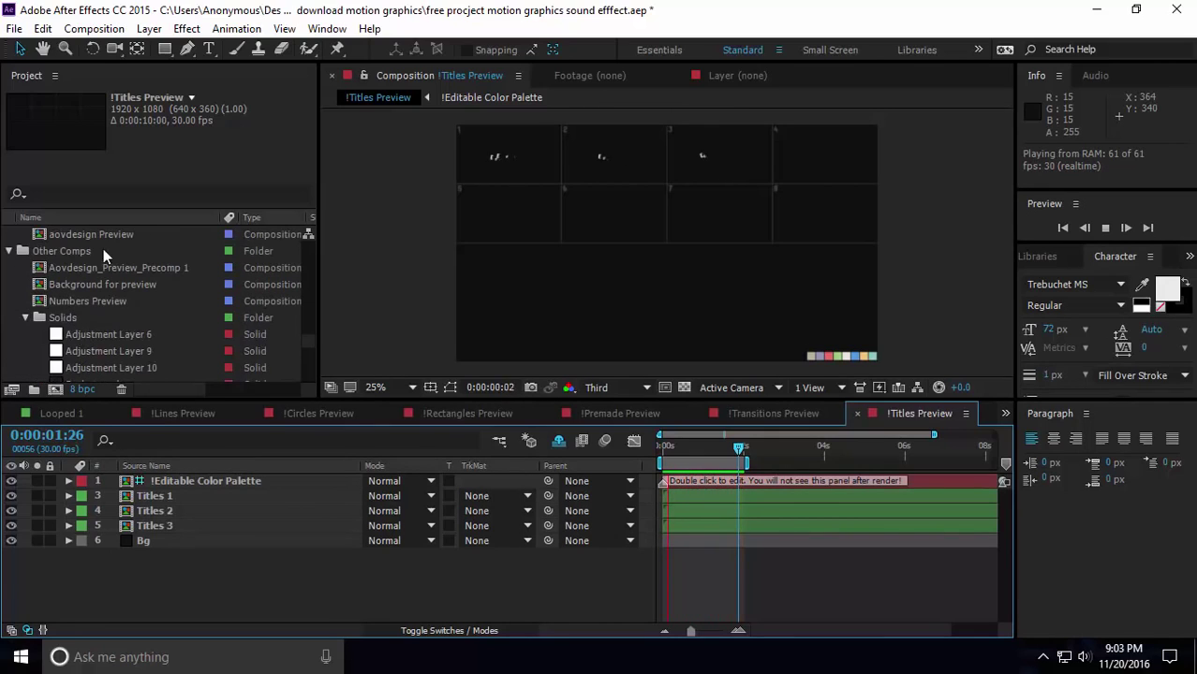
scroll(117, 290, down, 4)
scroll(126, 321, up, 8)
scroll(127, 319, up, 8)
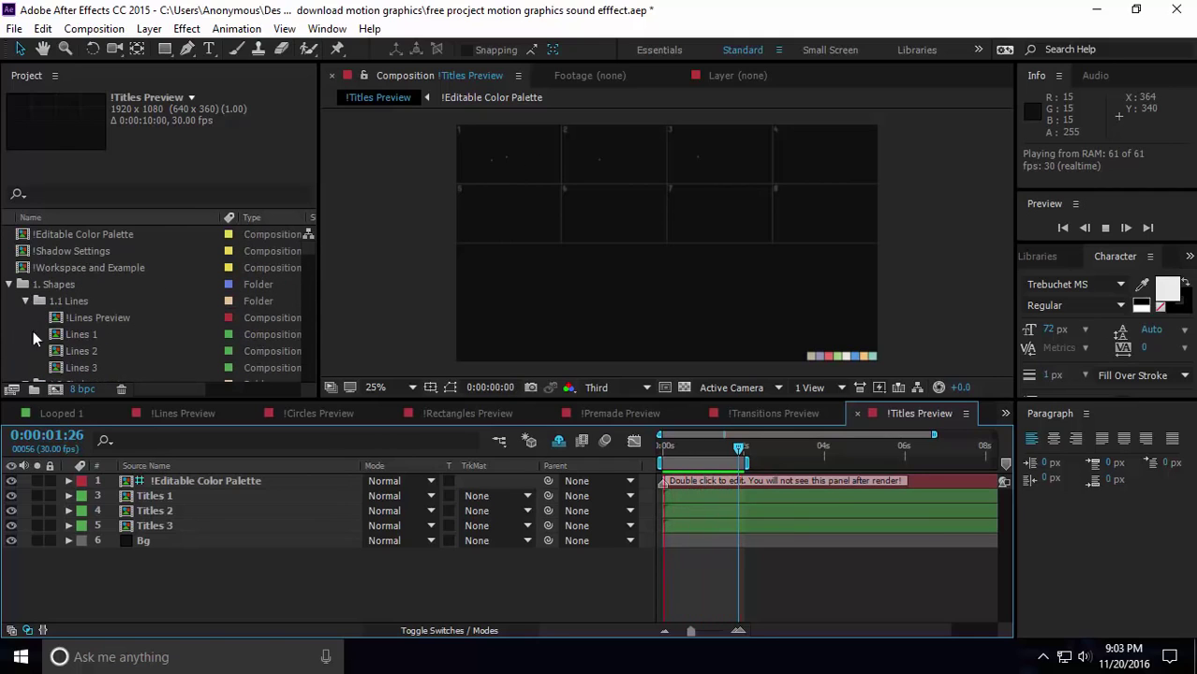
Stop and rewind the !Titles Preview composition, and switch back to the !Workspace and Example composition
key(space)
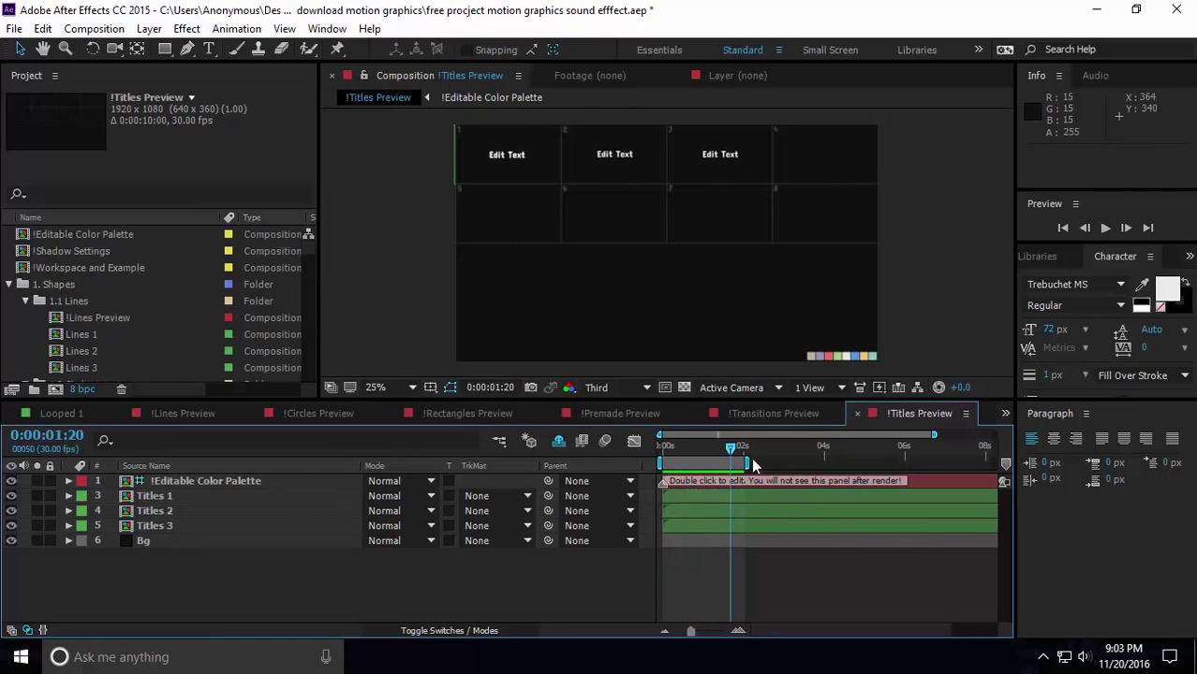
drag(733, 459, 662, 460)
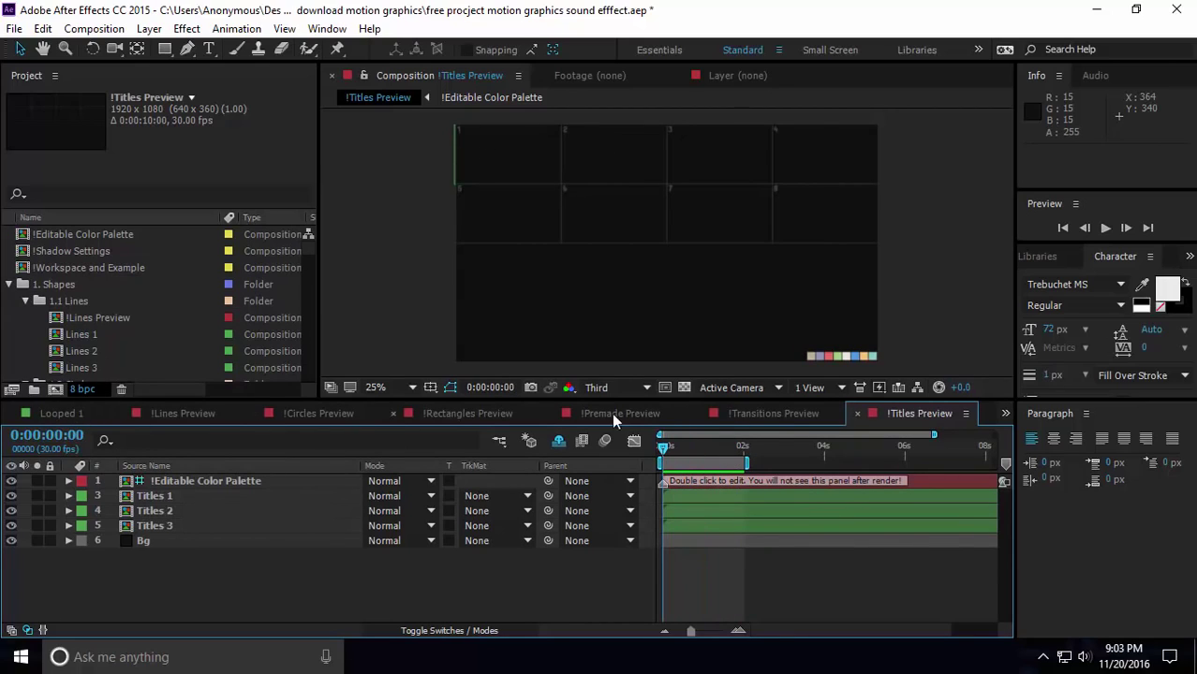
click(10, 413)
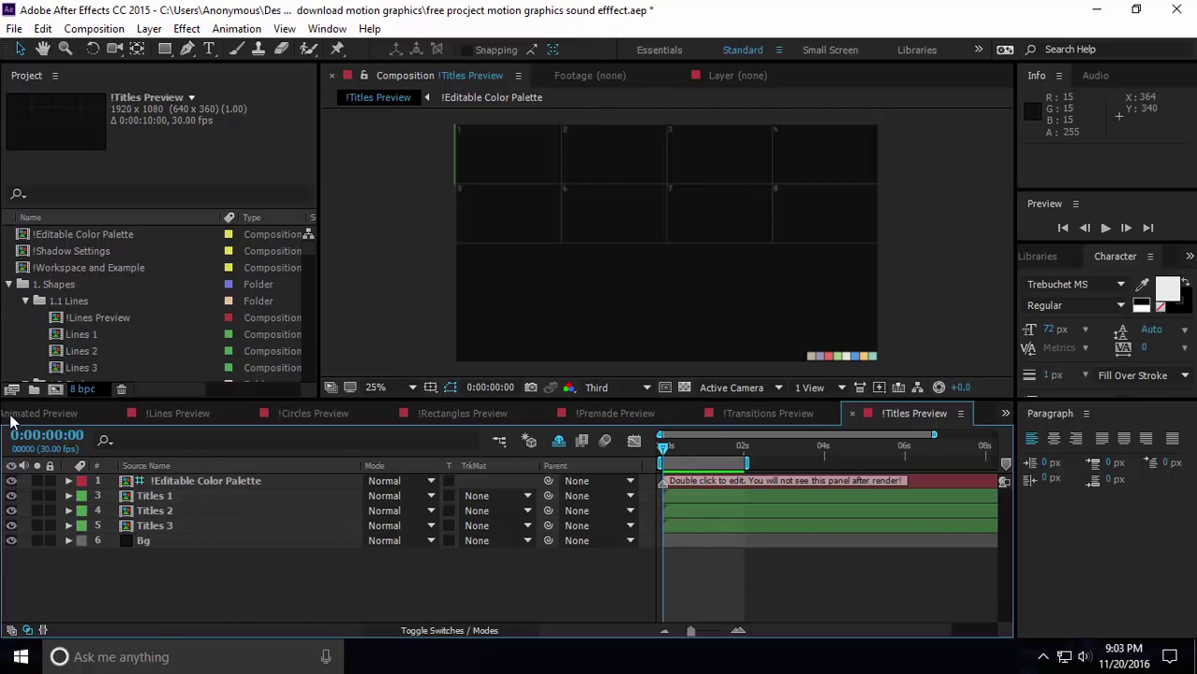
click(112, 413)
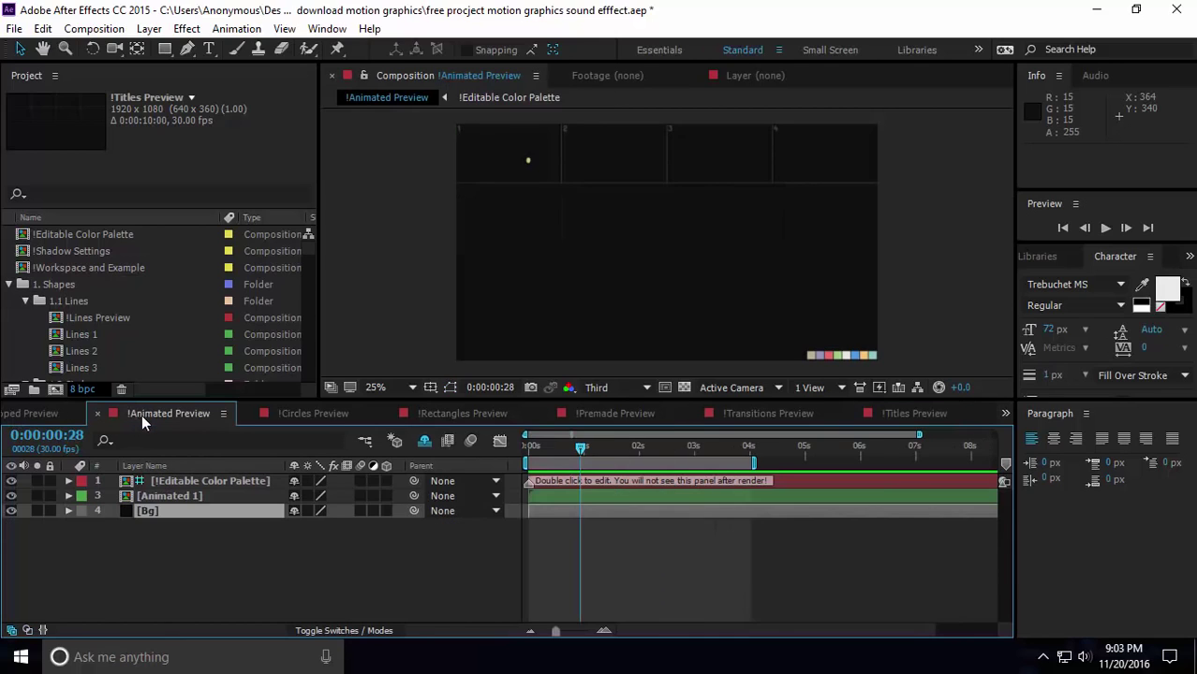
click(142, 415)
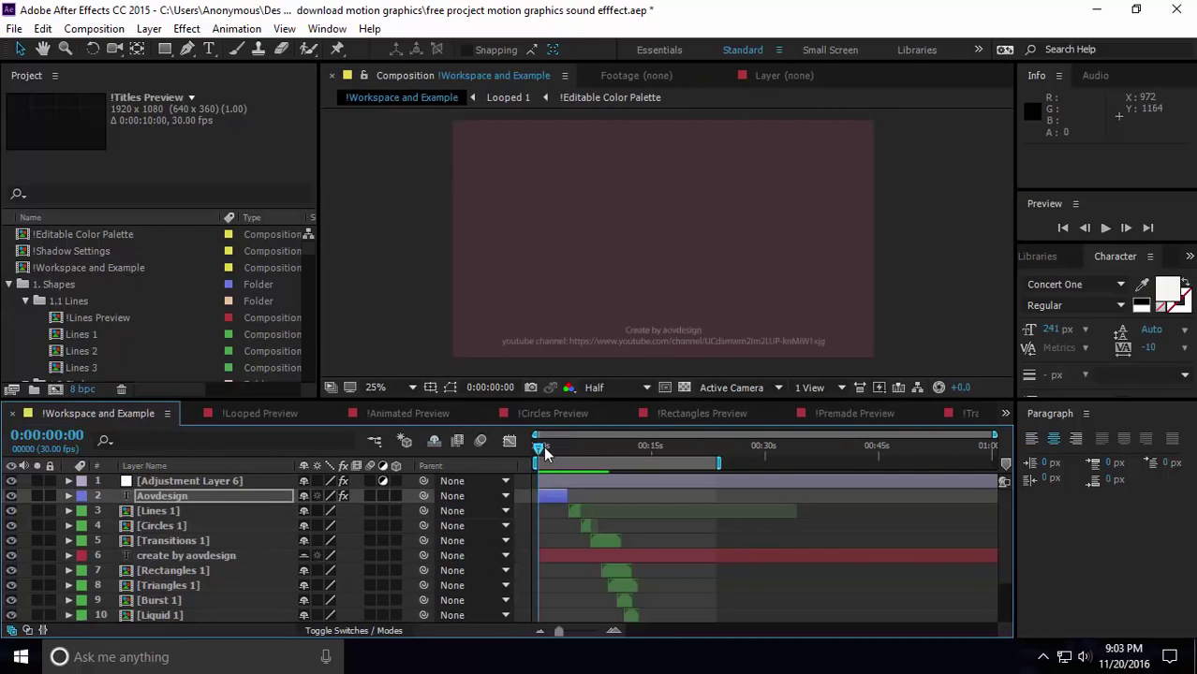
Play the !Workspace and Example composition from its beginning, then stop and rewind it to 0:00:00:00
mouse_move(538, 446)
mouse_down()
mouse_move(566, 456)
mouse_move(534, 462)
mouse_up()
key(space)
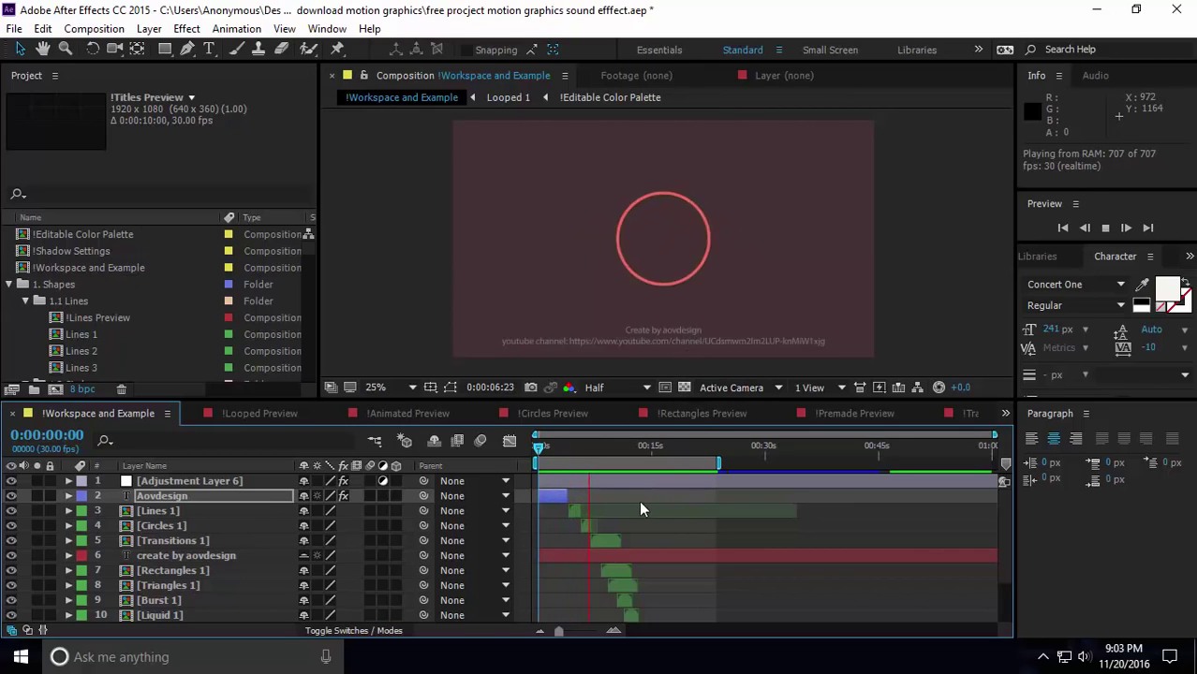
click(594, 446)
drag(590, 453, 538, 448)
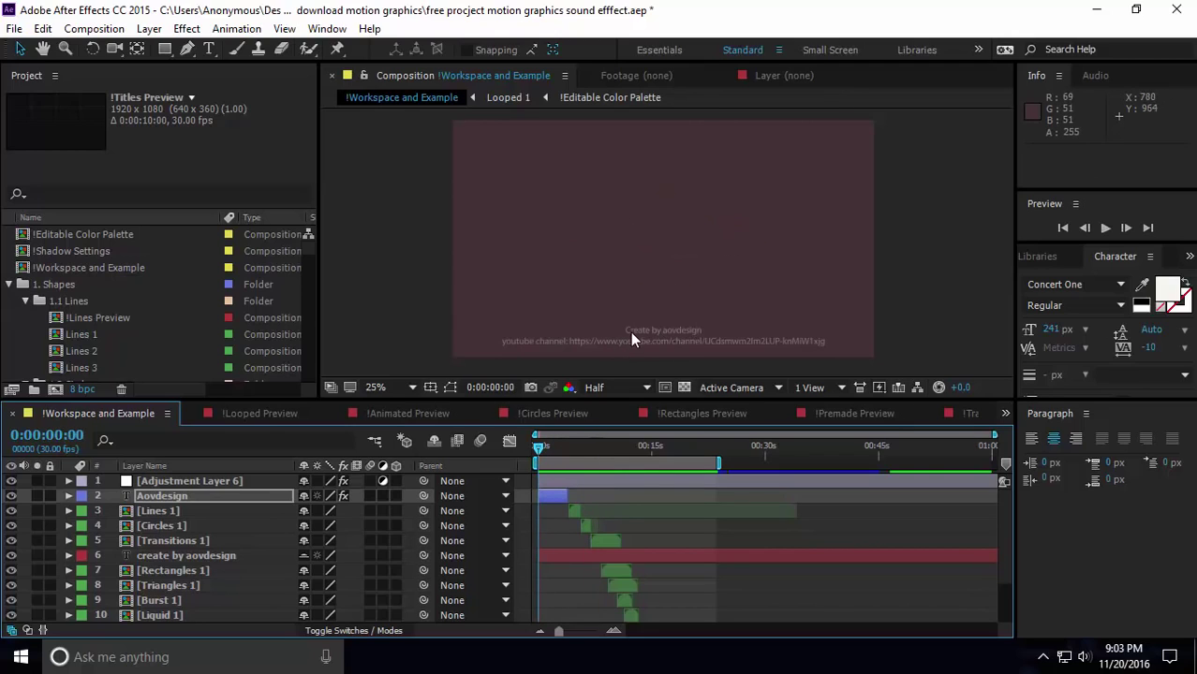
Try deleting the channel address from the "create by aovdesign" credit text layer, and undo the deletion
scroll(173, 545, down, 1)
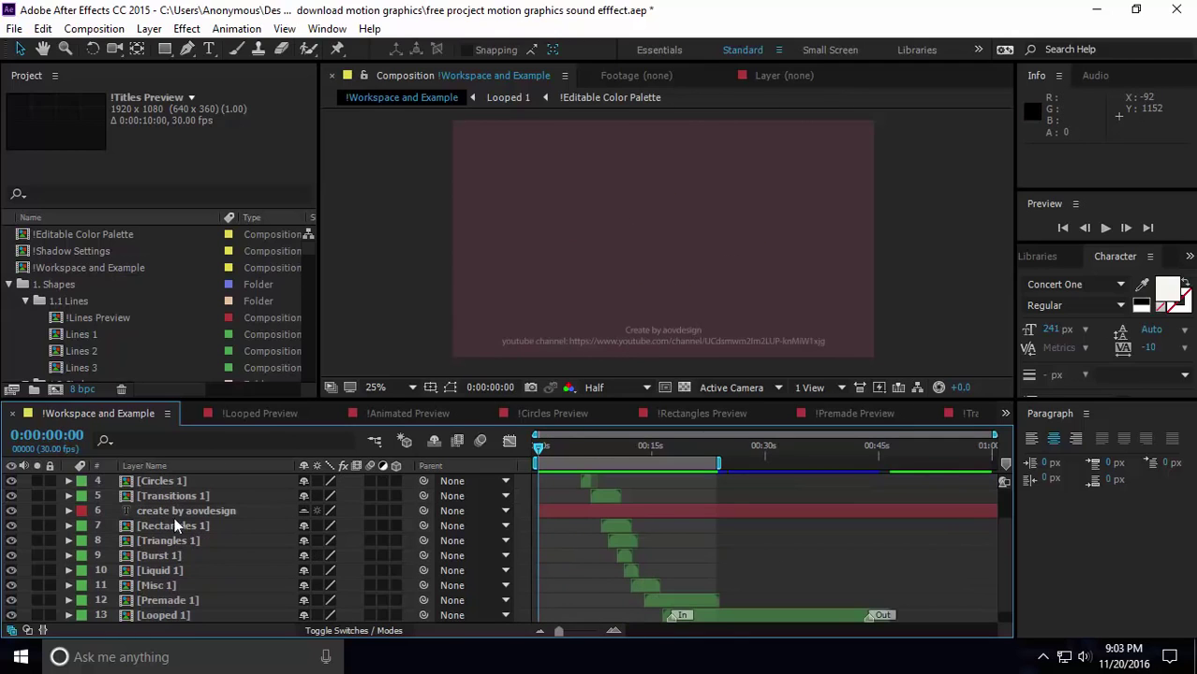
click(176, 508)
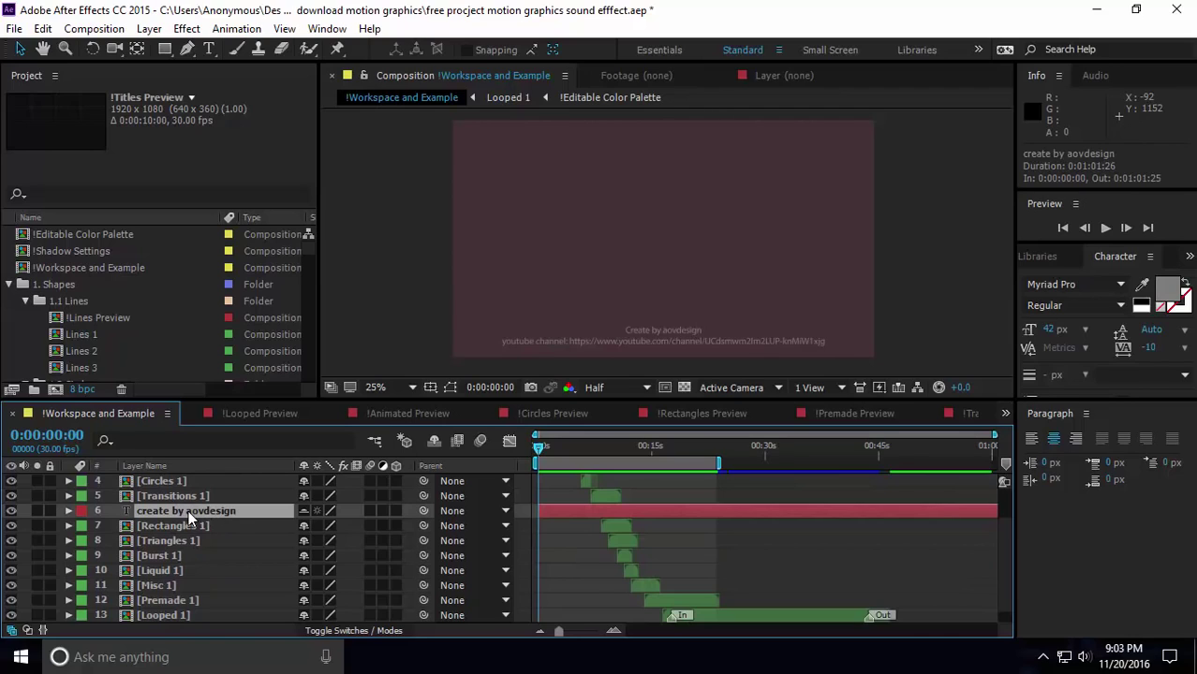
double_click(680, 339)
click(700, 339)
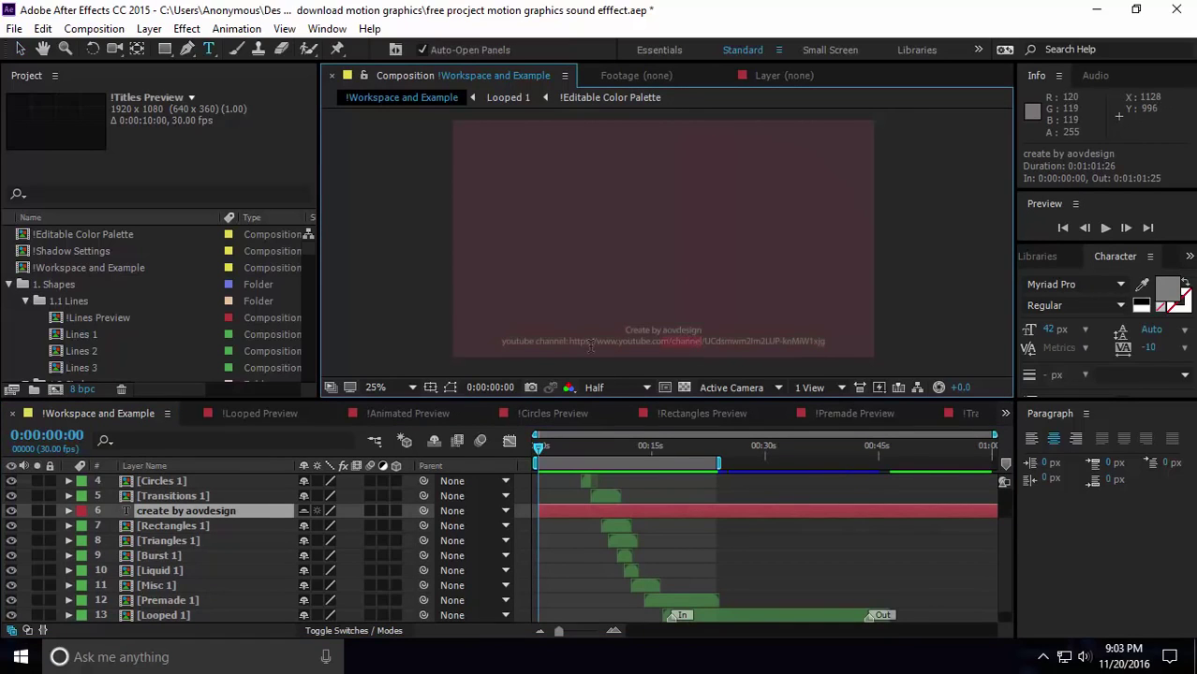
drag(768, 335, 793, 340)
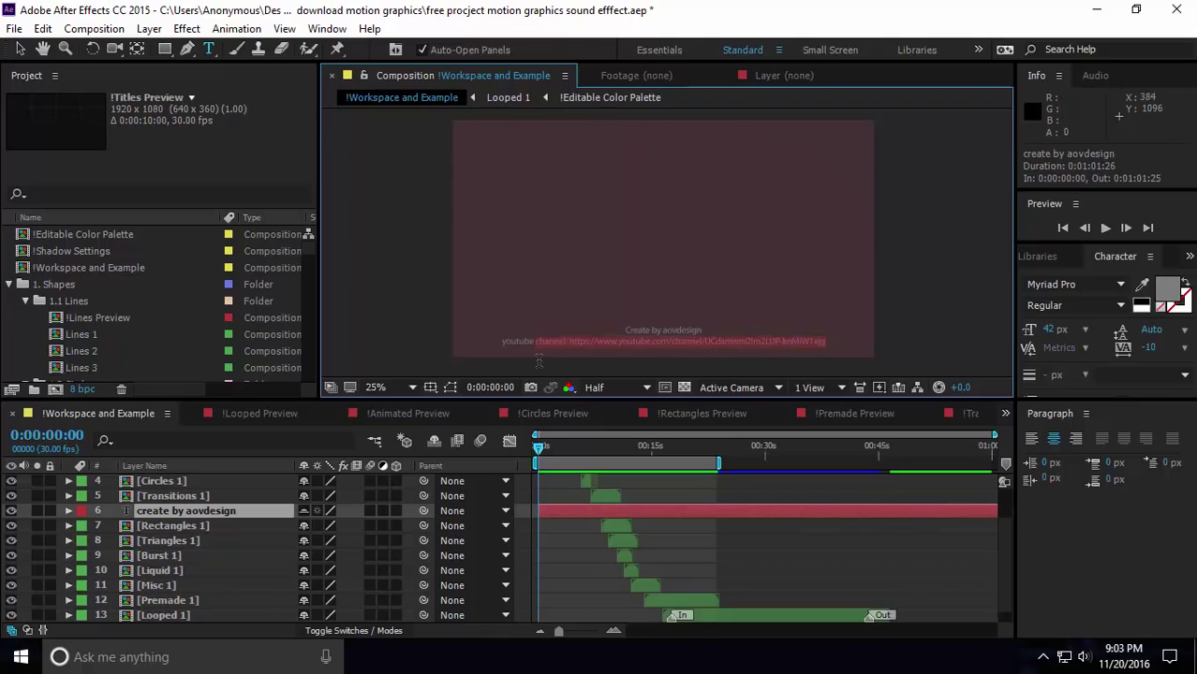
key(BackSpace)
key(ctrl+z)
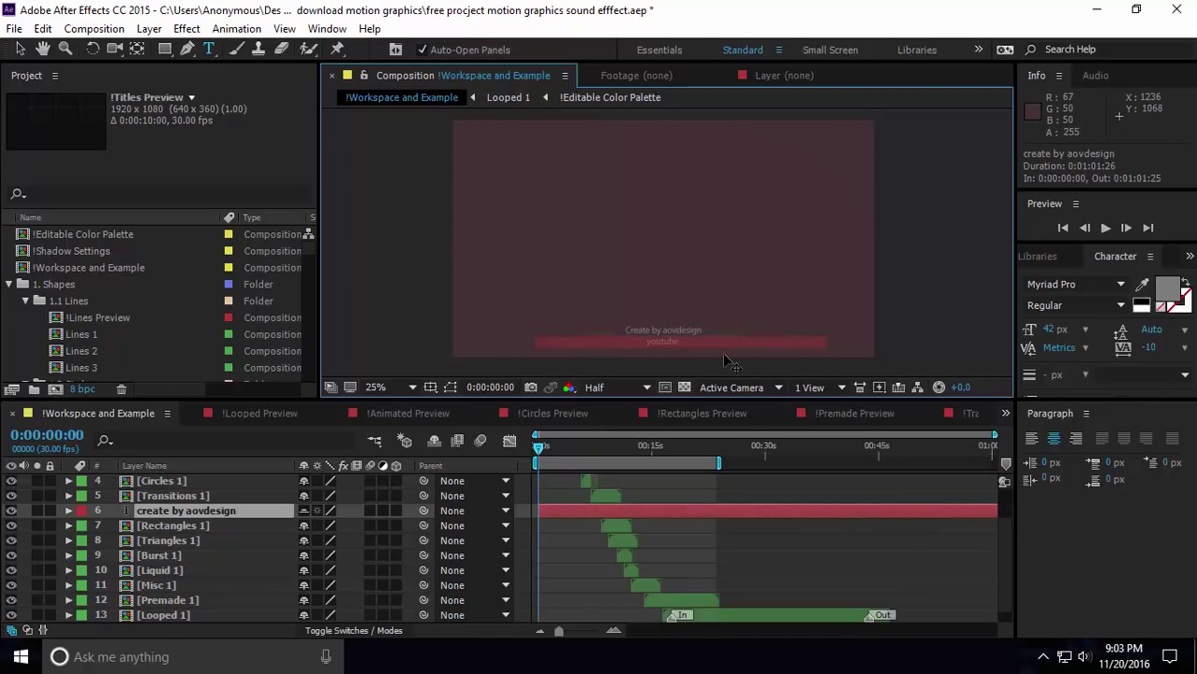
click(641, 328)
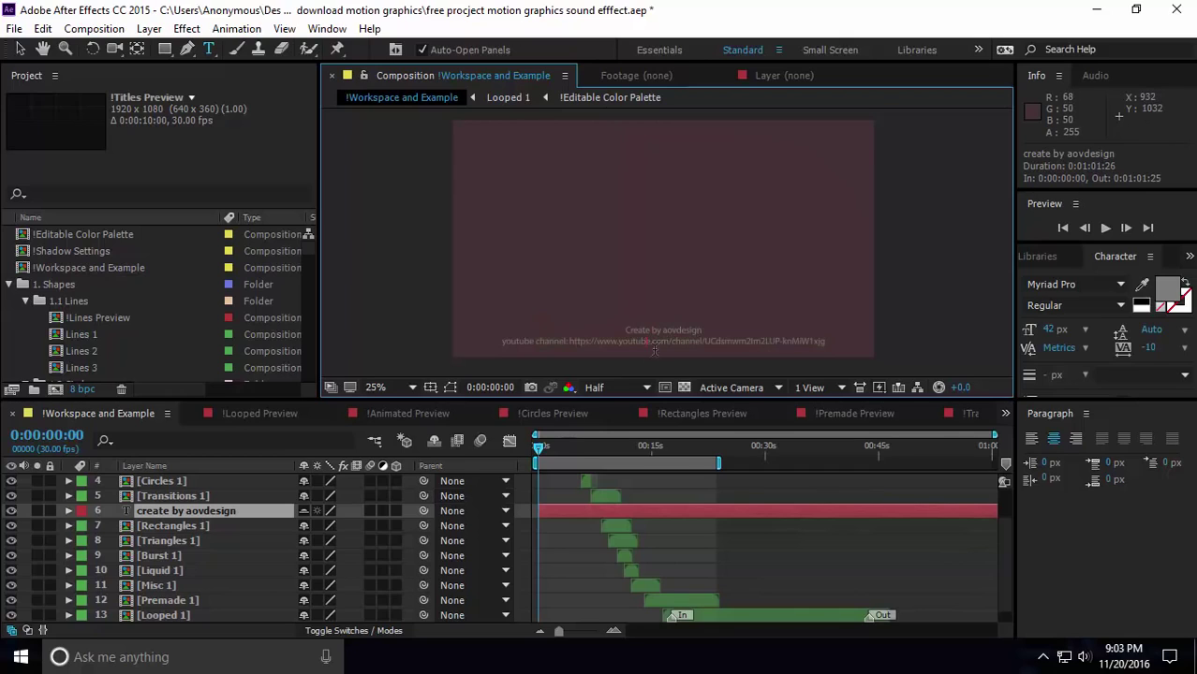
Move the current time to the title at 0:00:02:27 and look through the project's folders down to the solids
drag(541, 450, 564, 451)
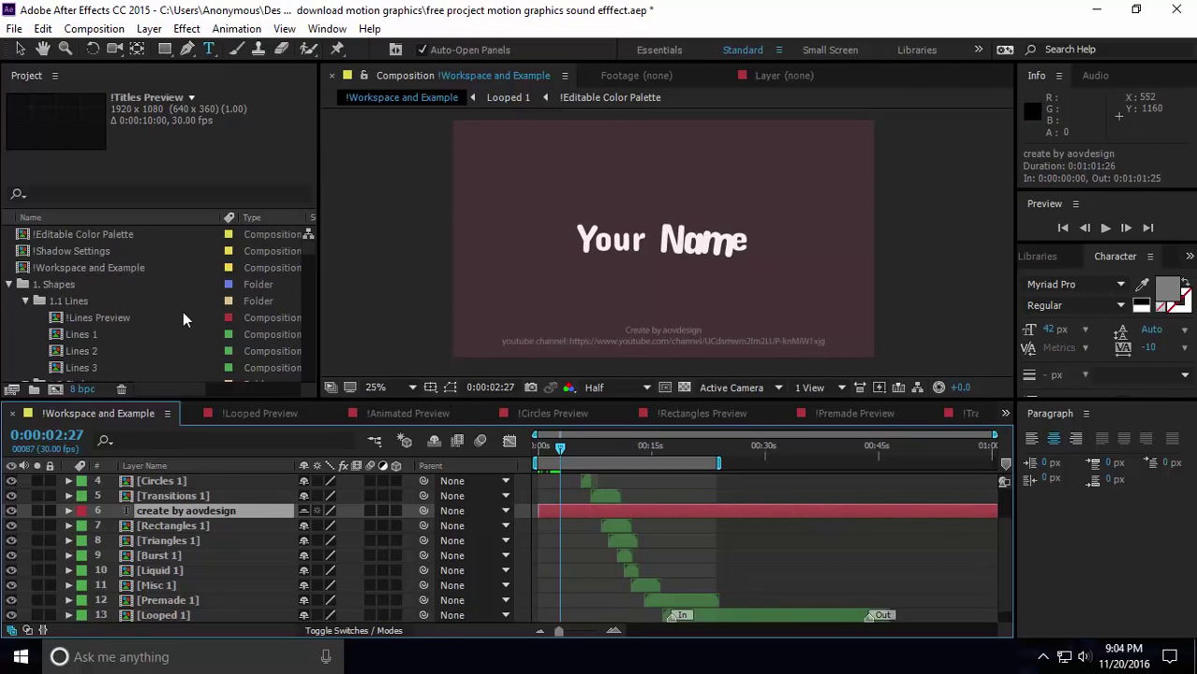
scroll(145, 283, down, 5)
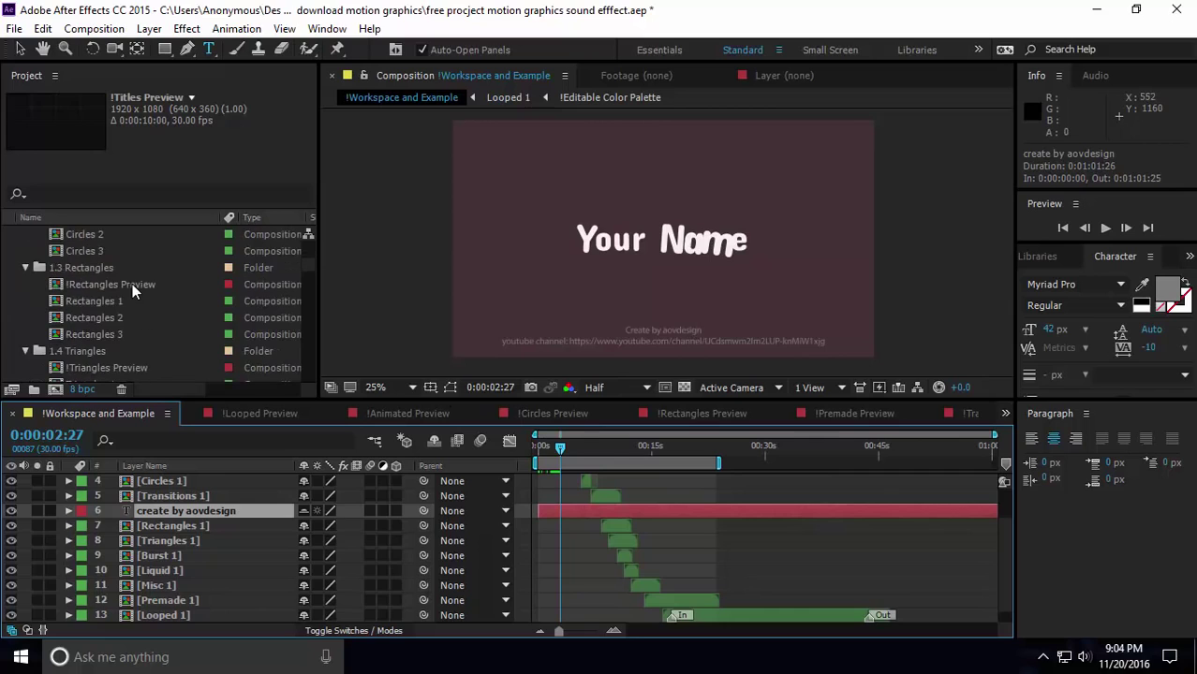
scroll(106, 288, down, 7)
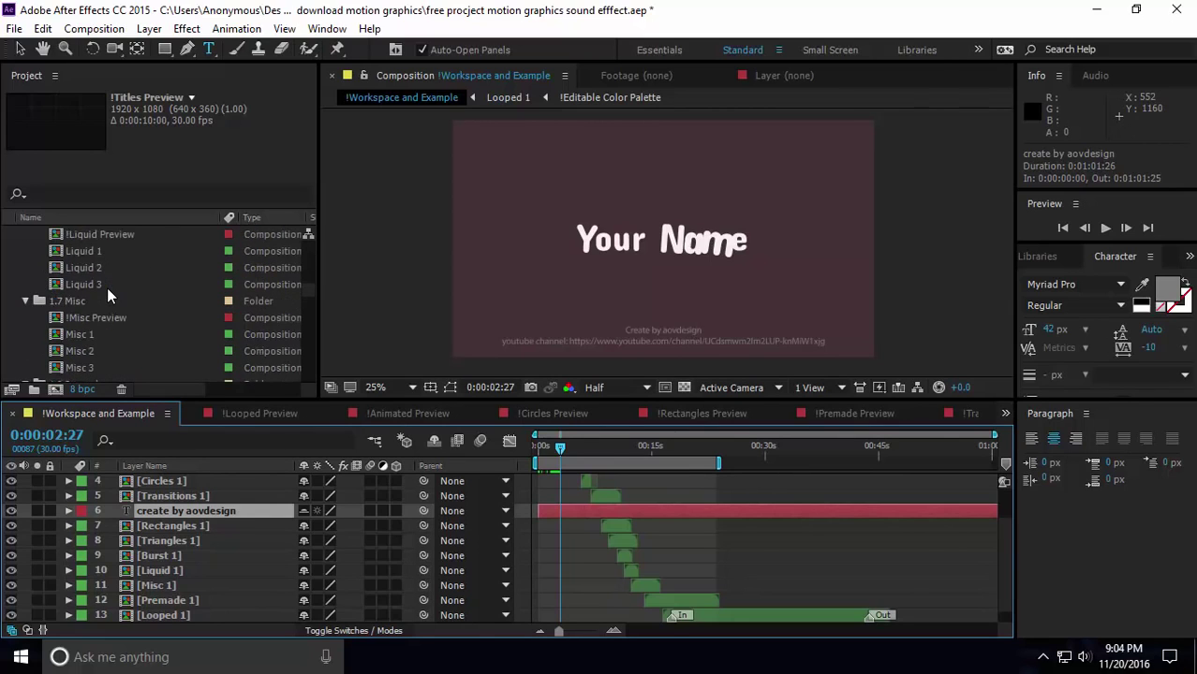
scroll(106, 288, down, 12)
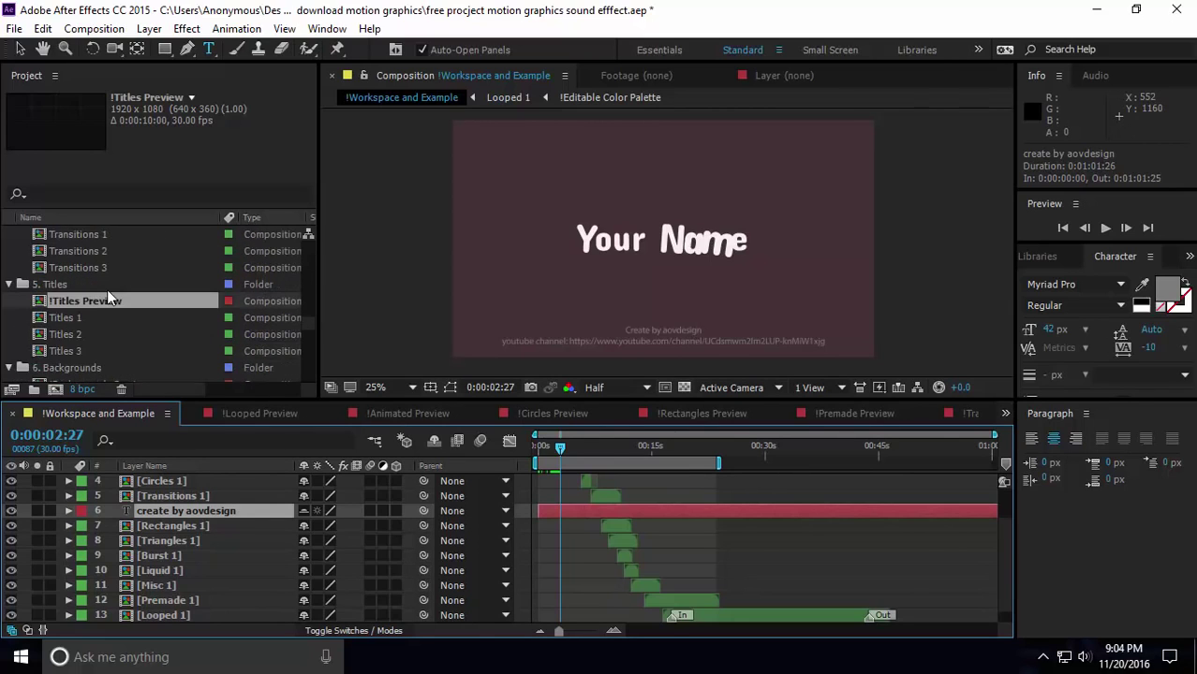
scroll(107, 292, down, 10)
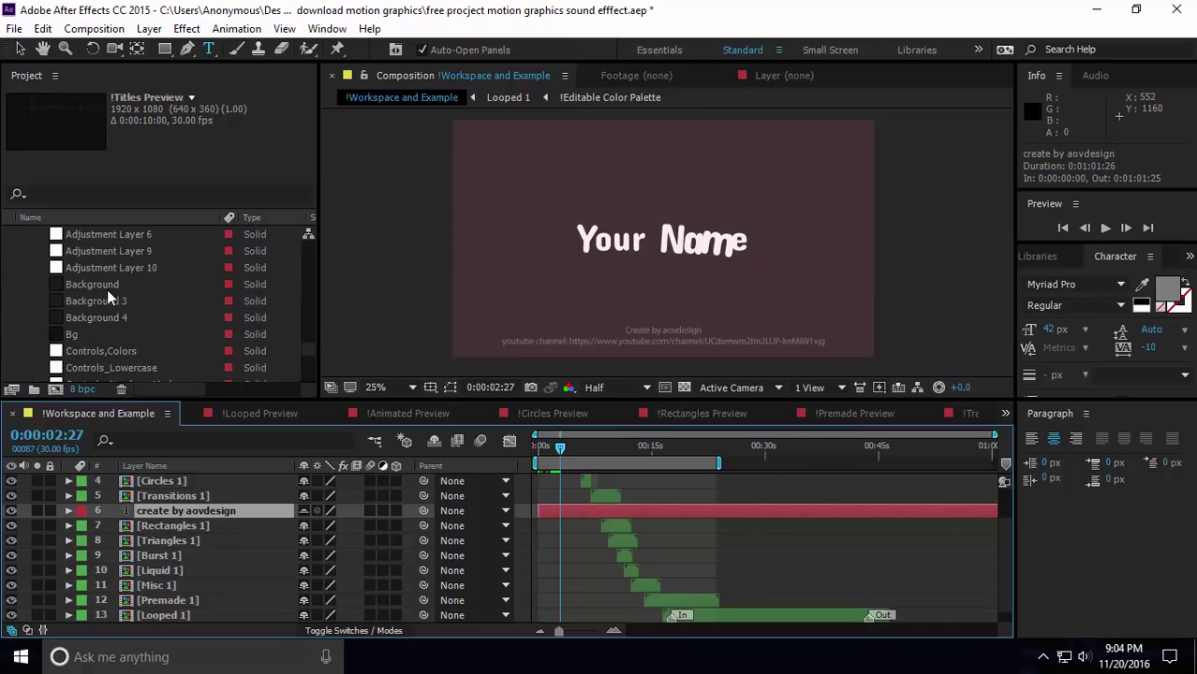
scroll(107, 289, down, 5)
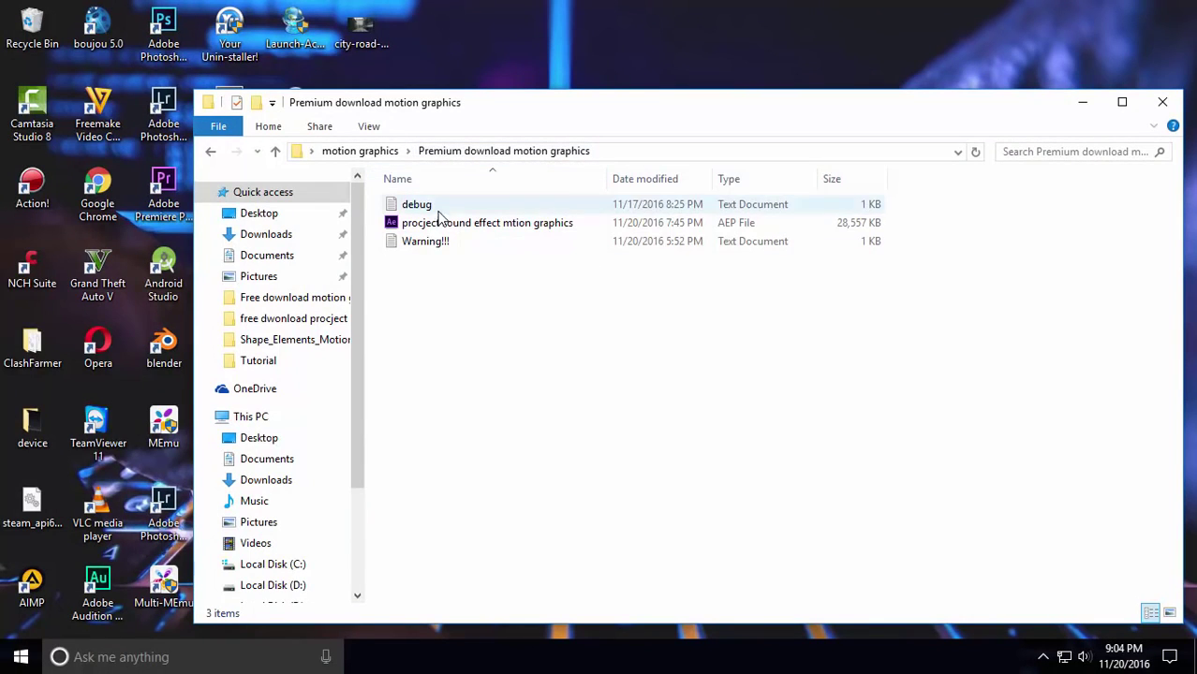
Open the "procject sound effect mtion graphics" project from the Premium download motion graphics folder and play its !Workspace and Example composition
double_click(442, 226)
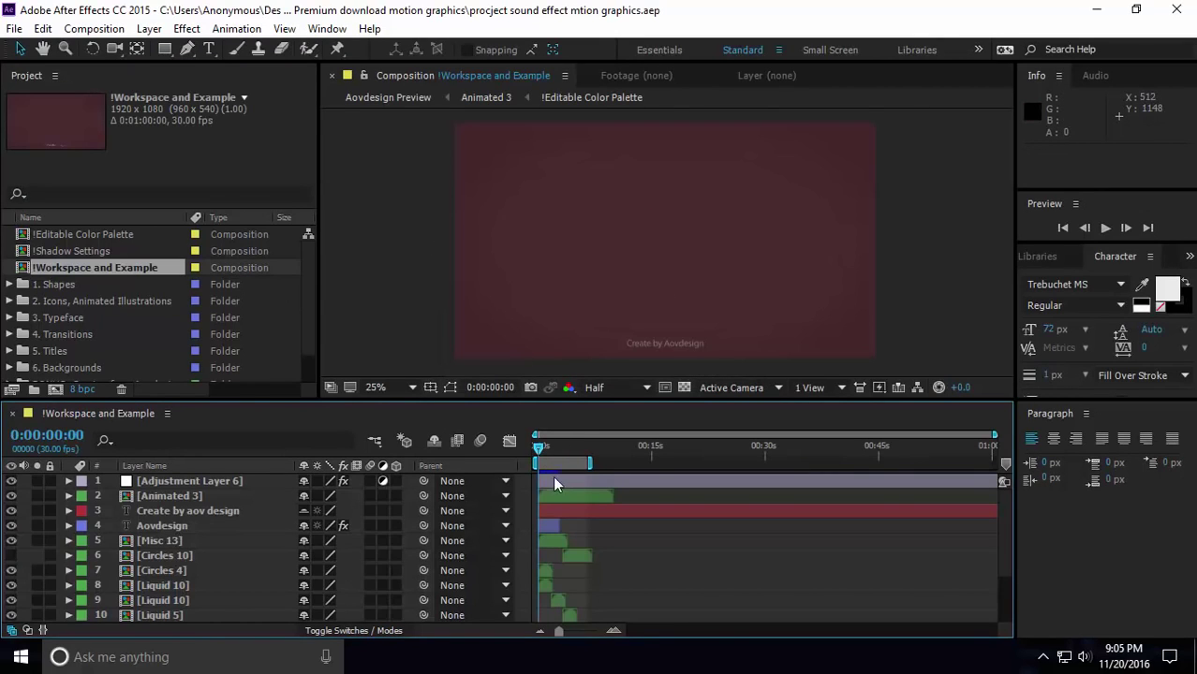
key(space)
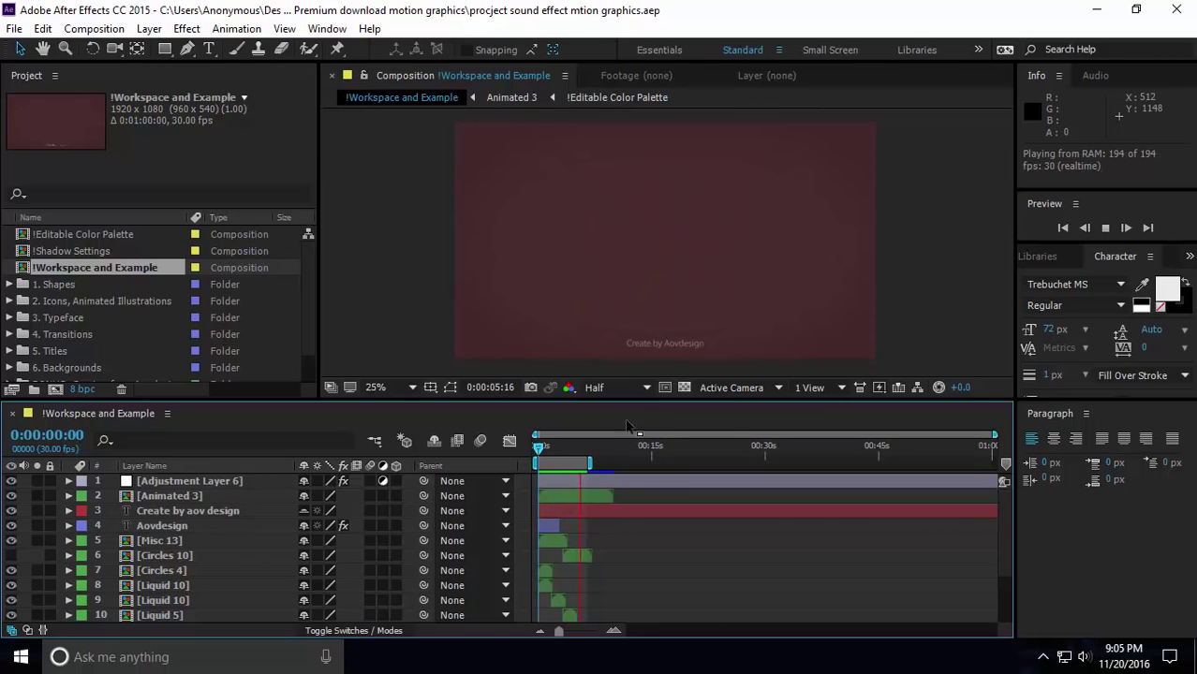
key(space)
Move the current time to 0:00:01:01 and inspect the "Create by aov design" and "Aovdesign" text layers
drag(581, 449, 545, 448)
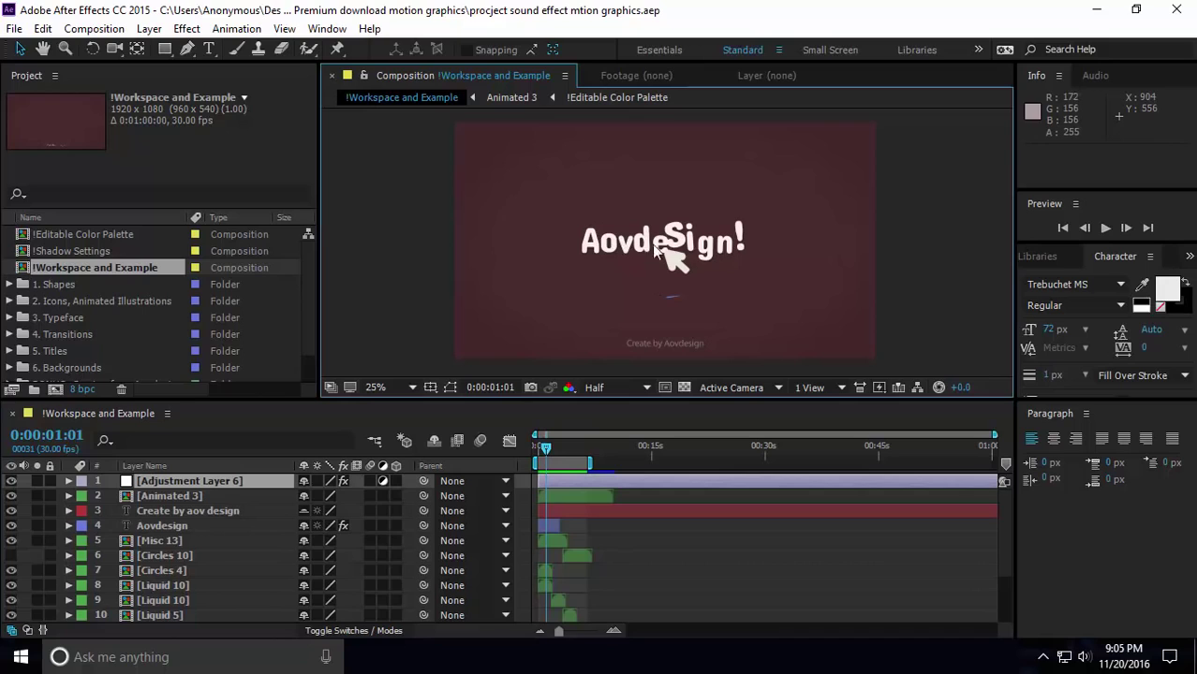
scroll(167, 496, down, 1)
scroll(173, 515, up, 1)
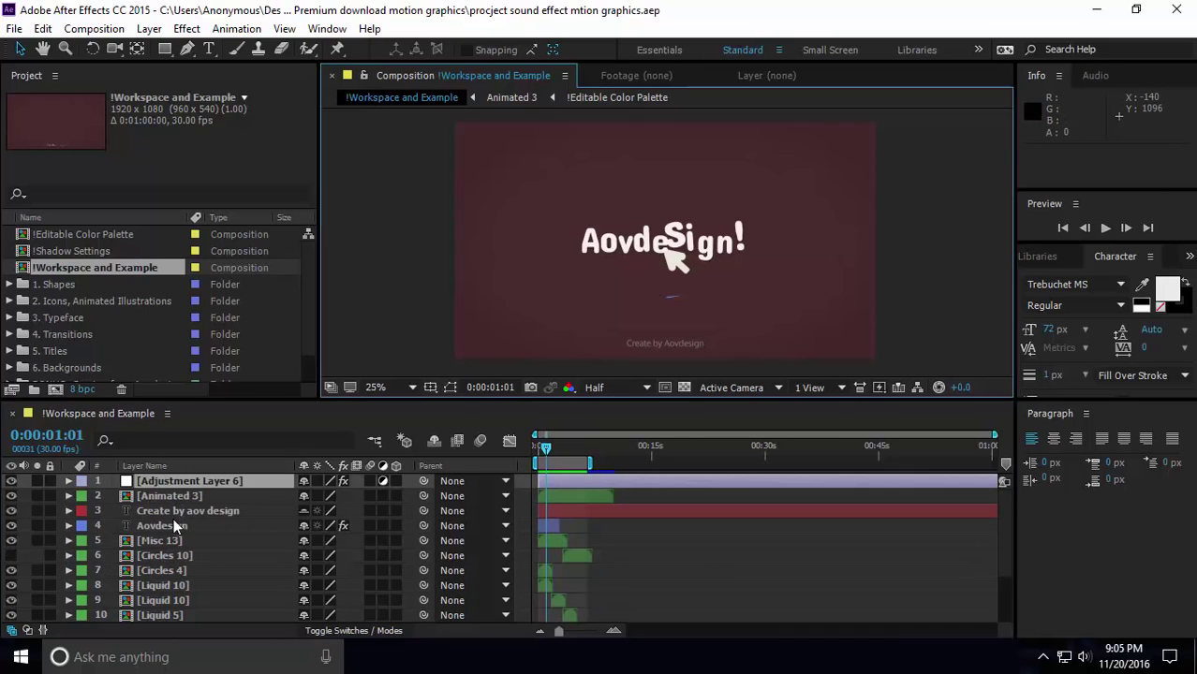
click(174, 511)
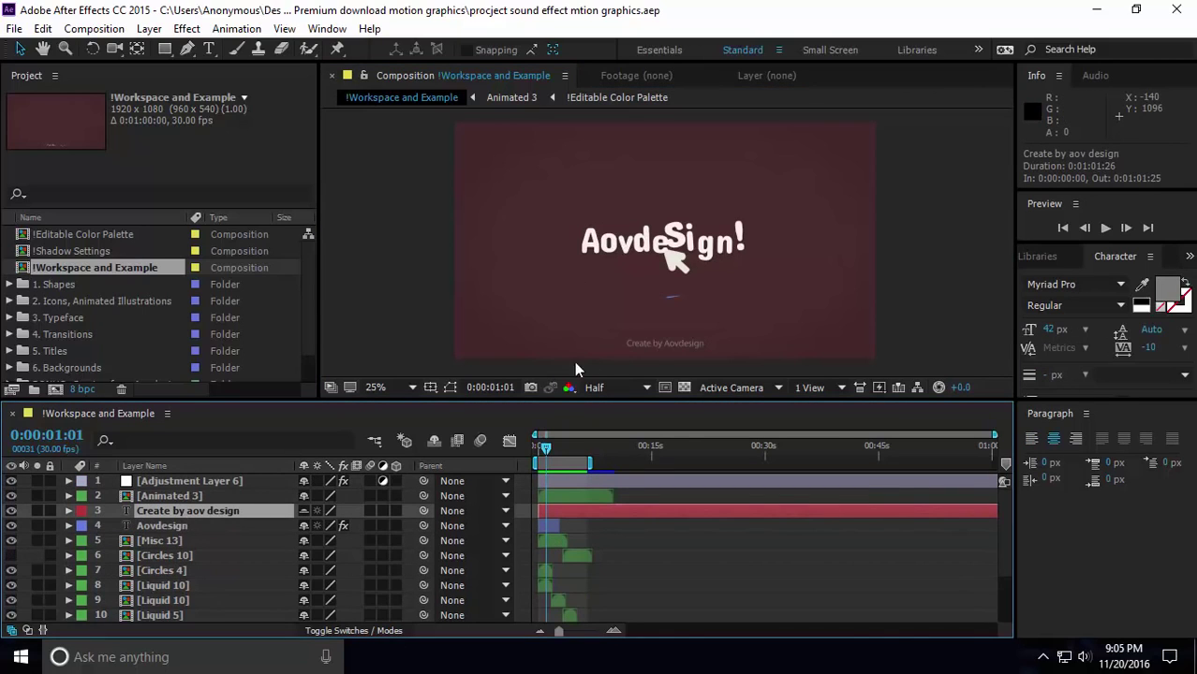
click(160, 525)
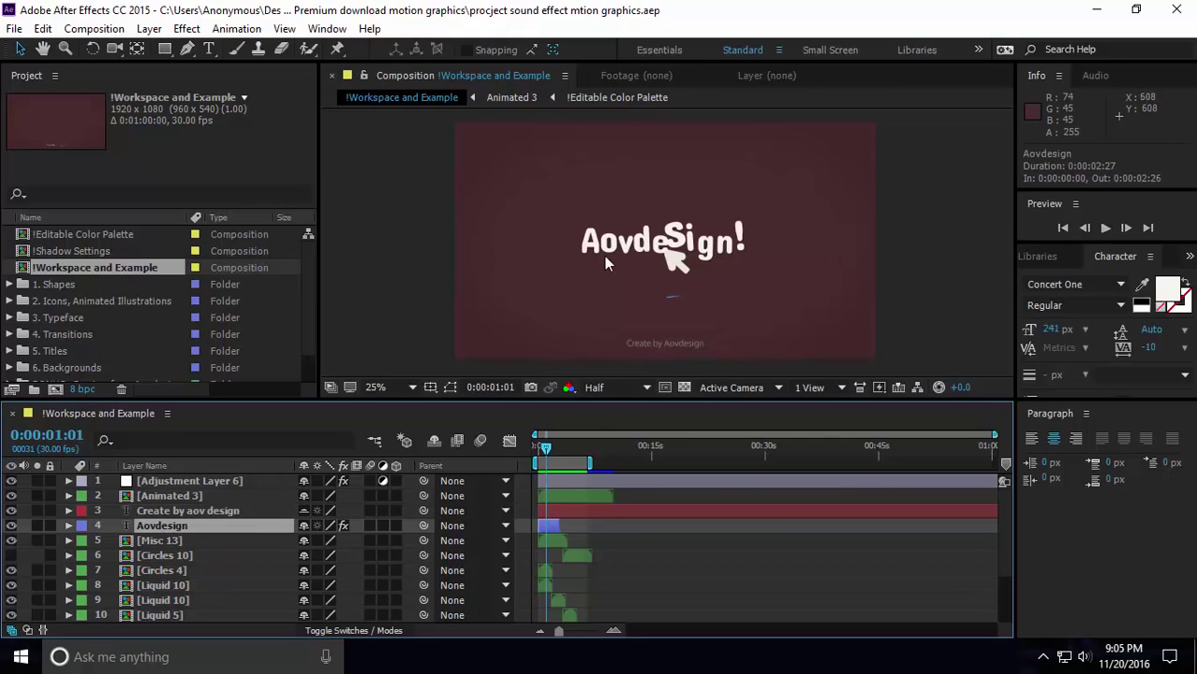
Replace the text of the Aovdesign title layer with "Your name!" and play the composition from the start
double_click(149, 521)
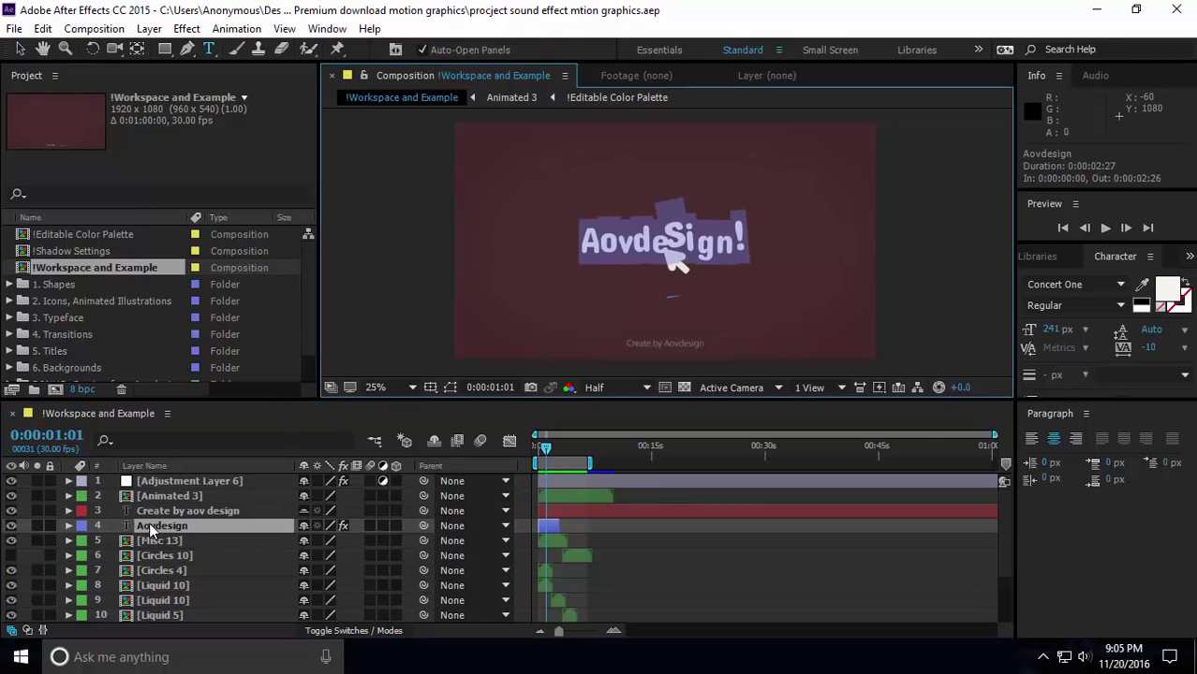
click(684, 241)
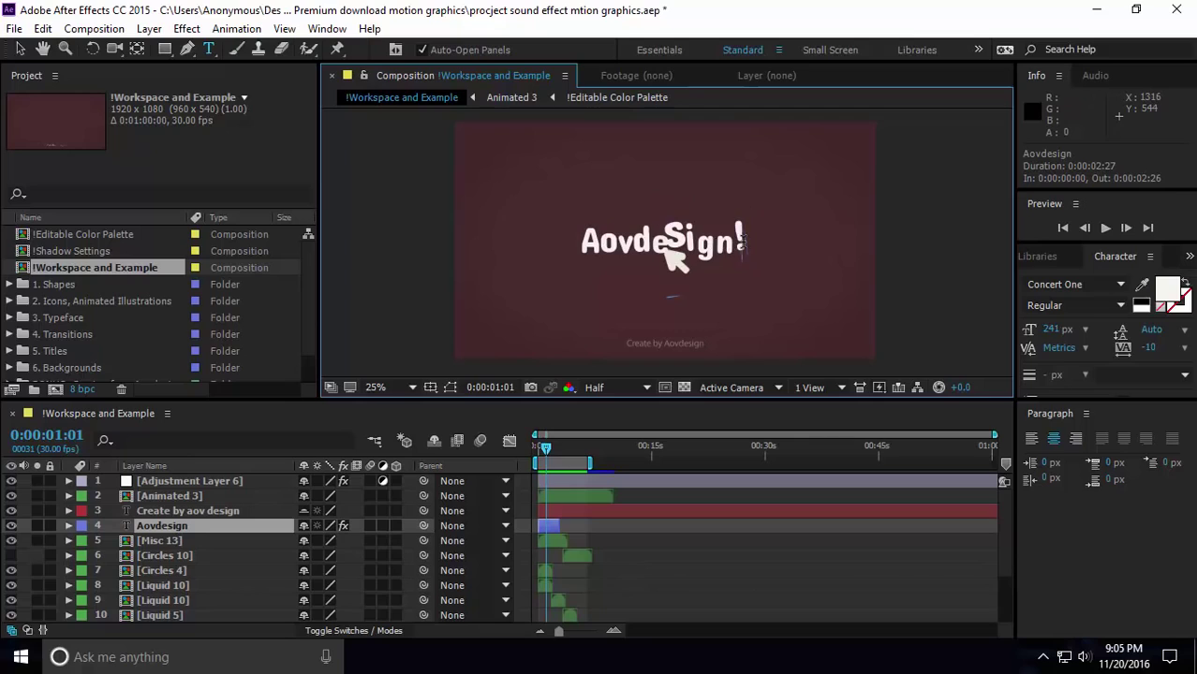
key(BackSpace)
key(BackSpace)
key(BackSpace)
key(BackSpace)
key(BackSpace)
key(BackSpace)
key(BackSpace)
key(BackSpace)
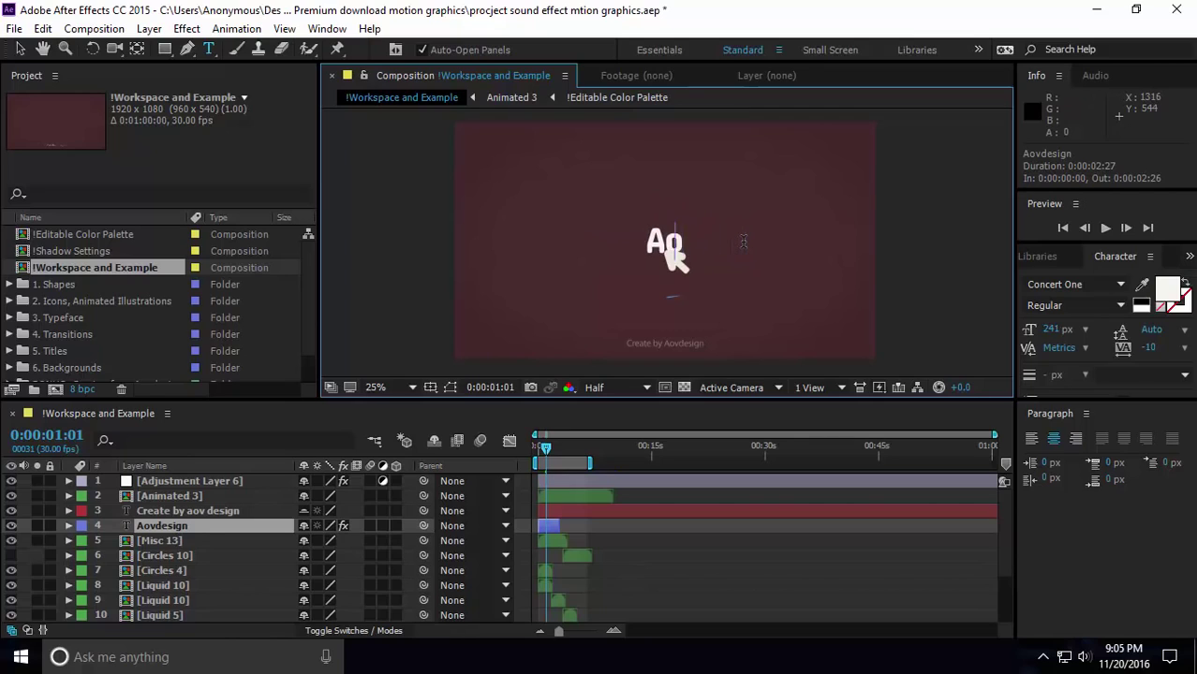
text(Your Name)
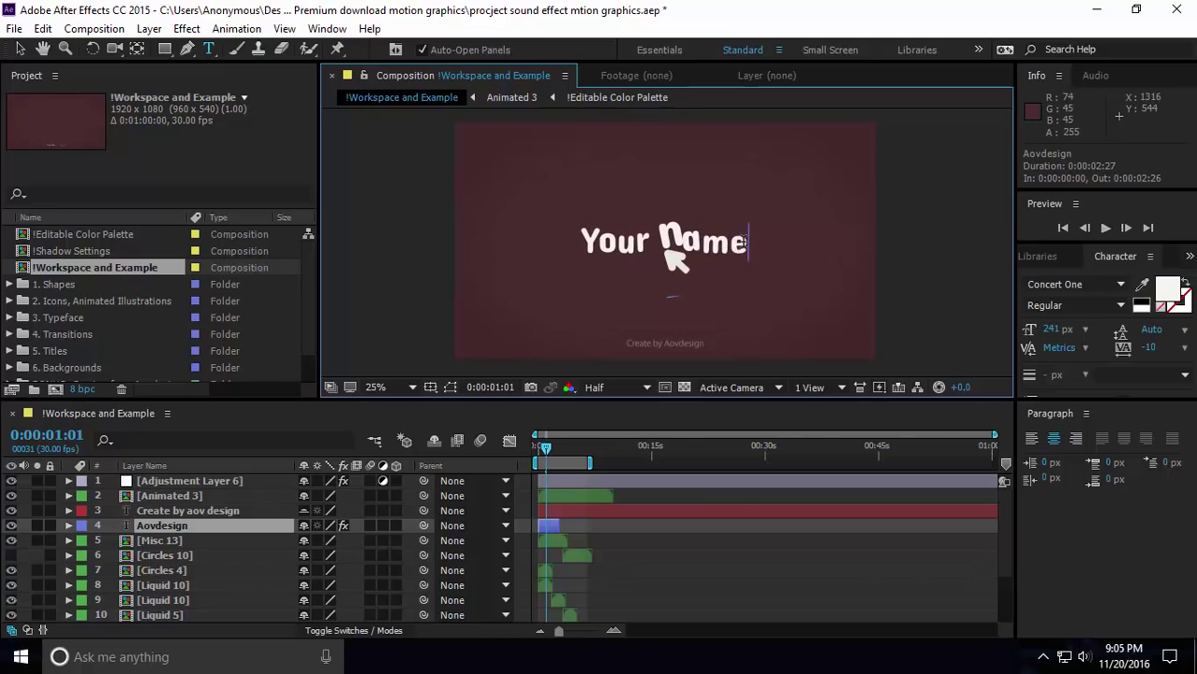
text(!)
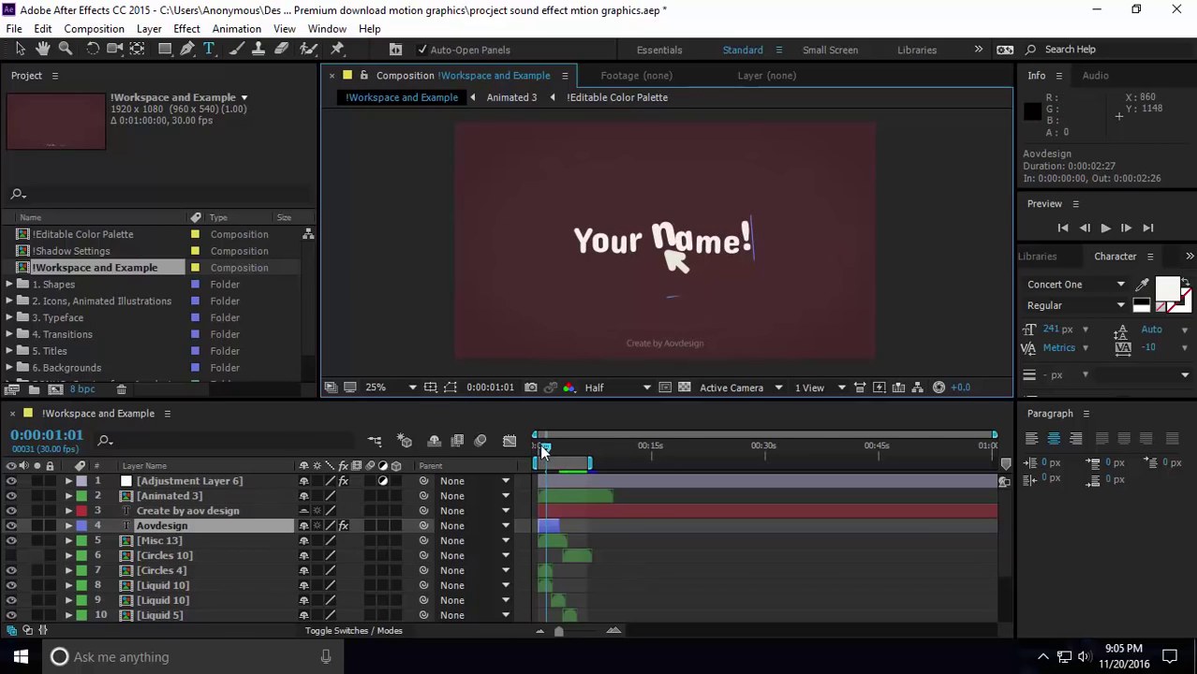
drag(543, 450, 531, 466)
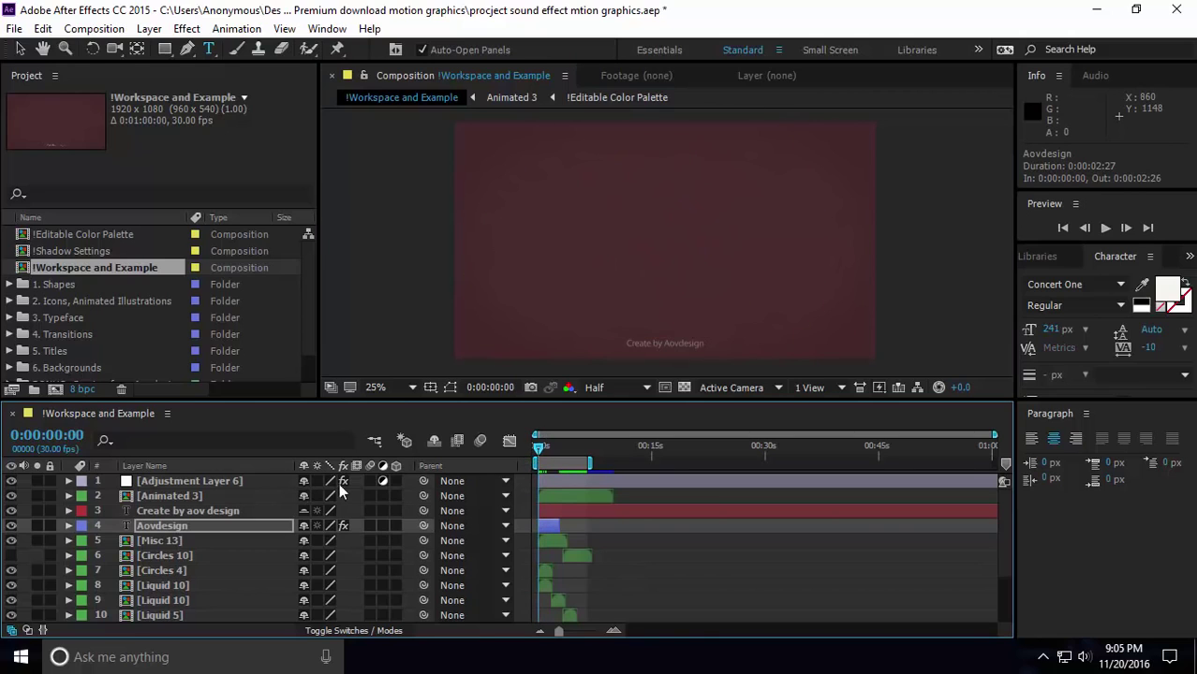
key(space)
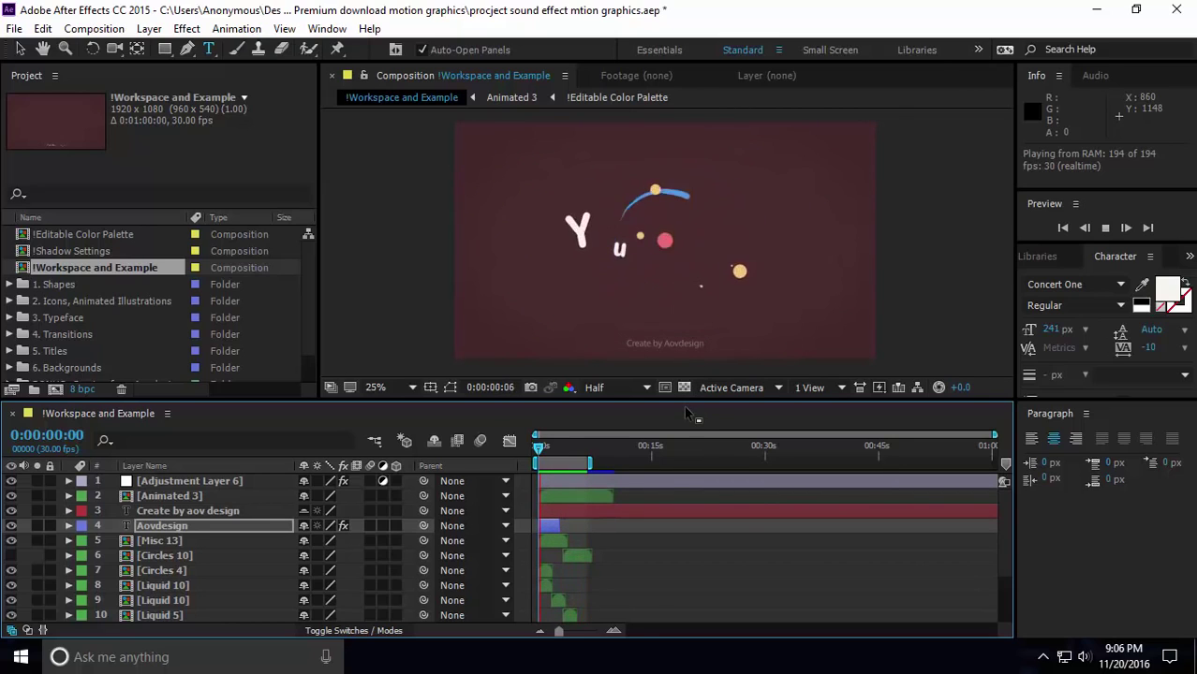
Stop and rewind the composition, open !Lines Preview from the "1.1 Lines" folder under "1. Shapes", and play it
click(9, 285)
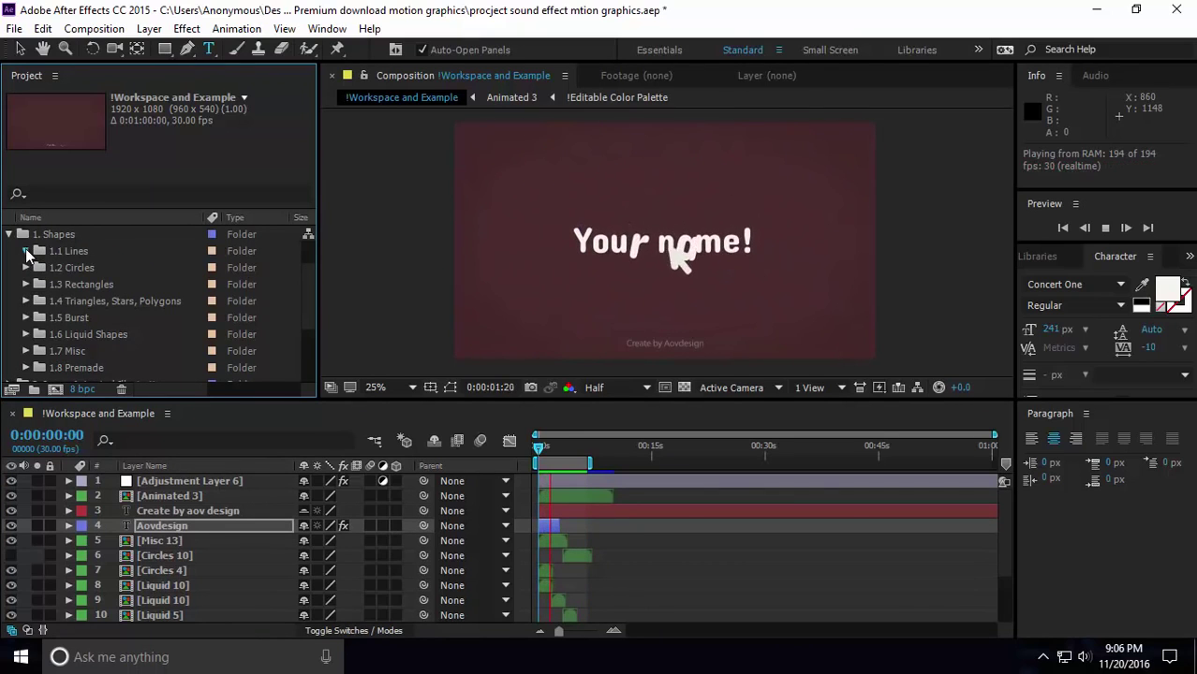
click(27, 252)
key(space)
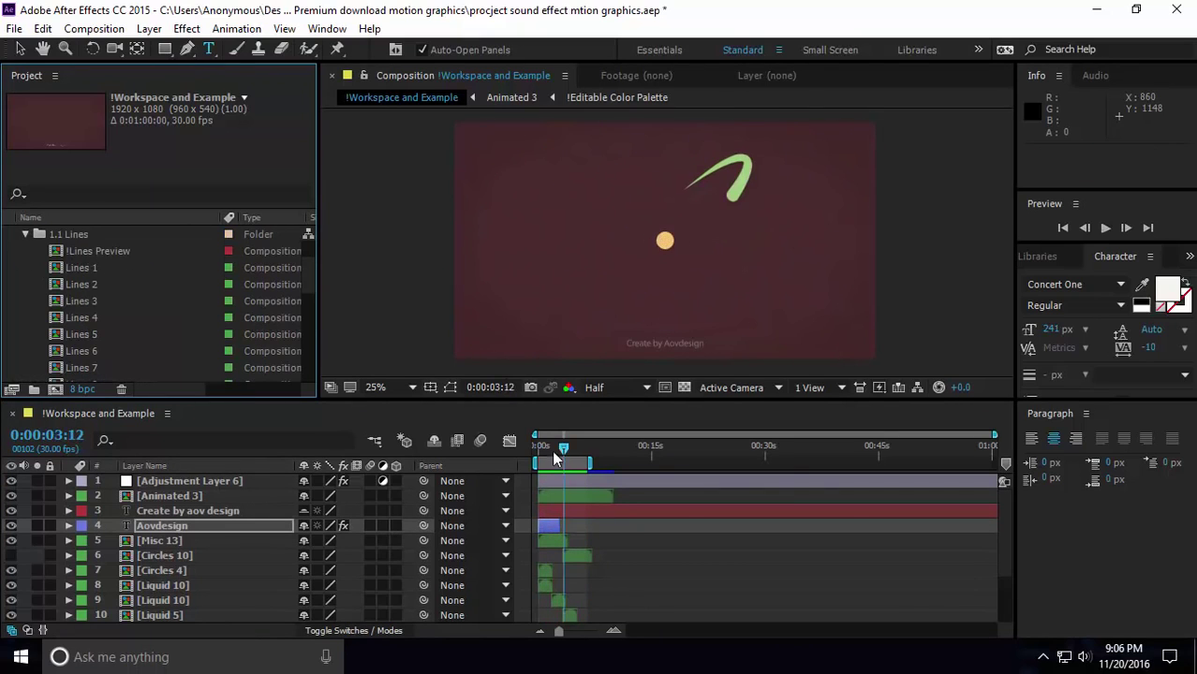
drag(561, 446, 527, 460)
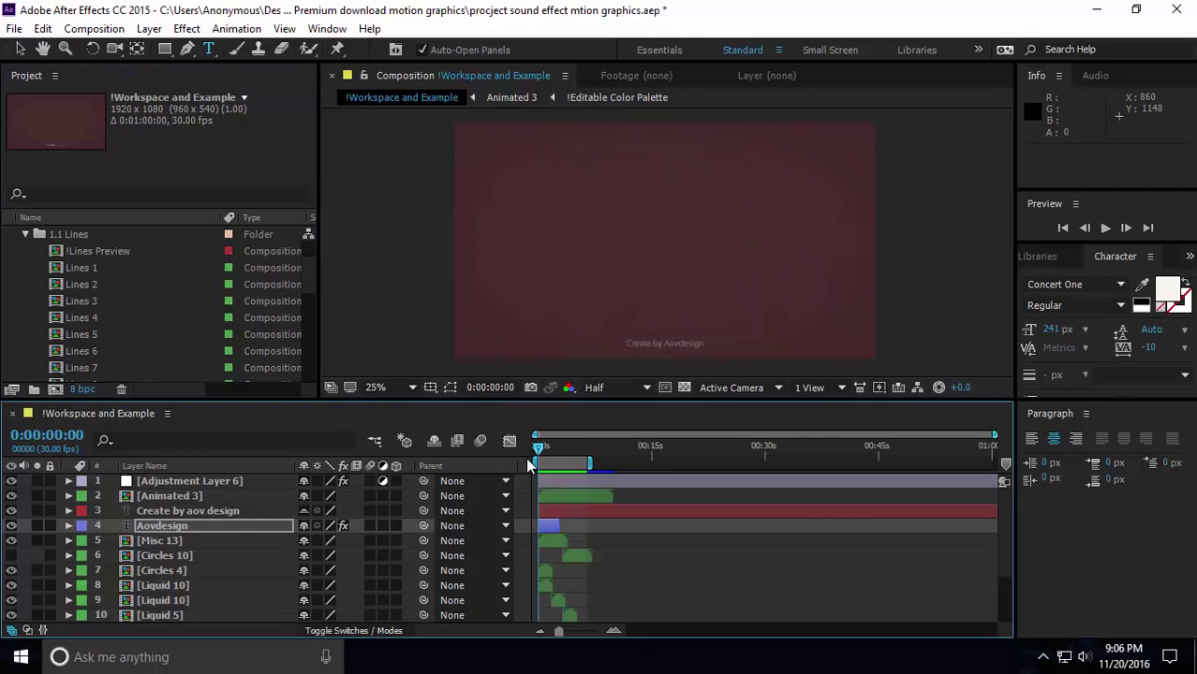
click(86, 250)
double_click(117, 250)
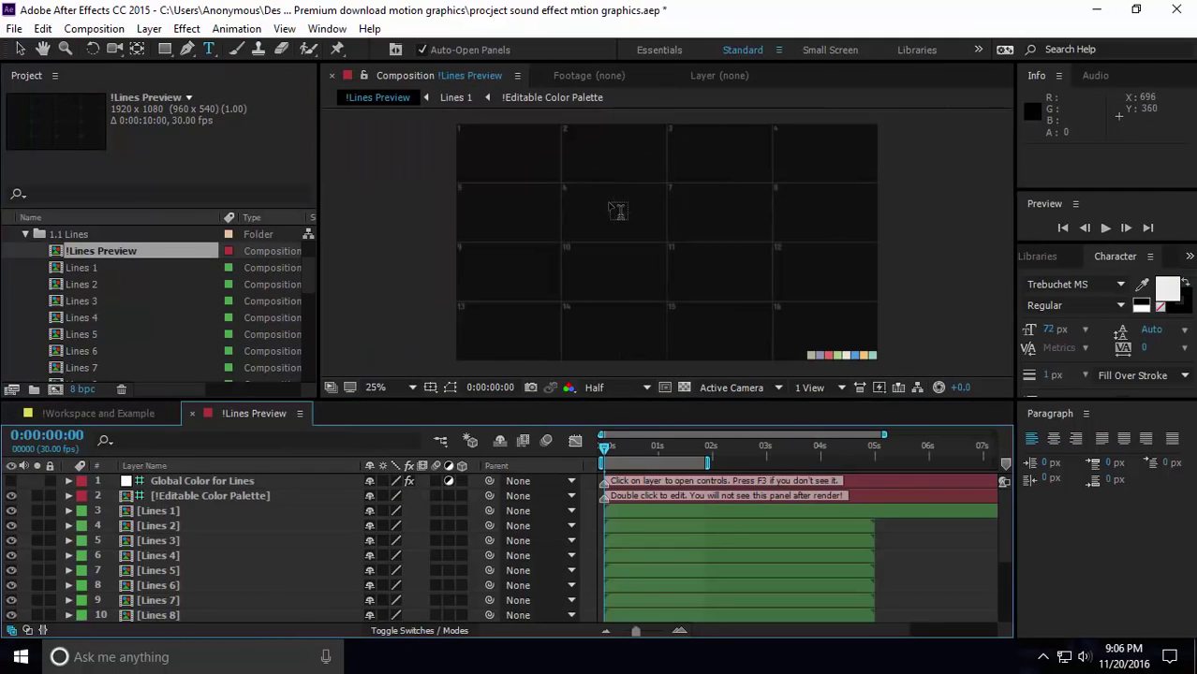
key(space)
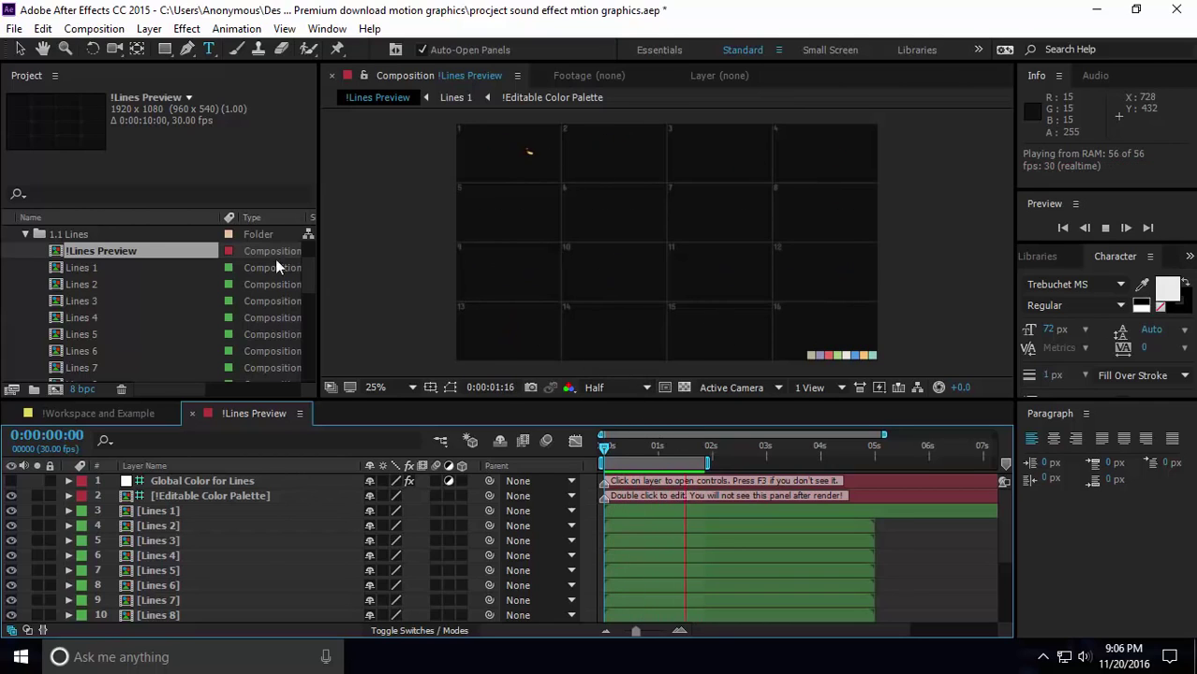
Look through the compositions in the "1.1 Lines" folder and expand the "1.2 Circles" folder
click(27, 234)
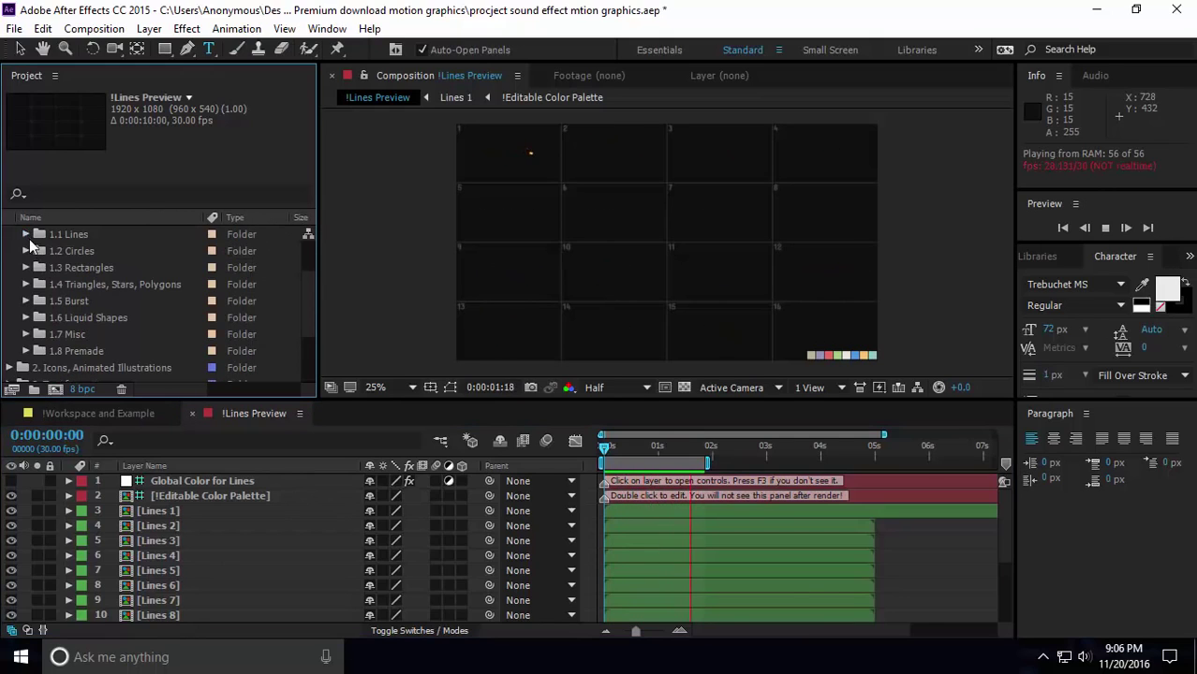
click(27, 234)
scroll(80, 274, down, 2)
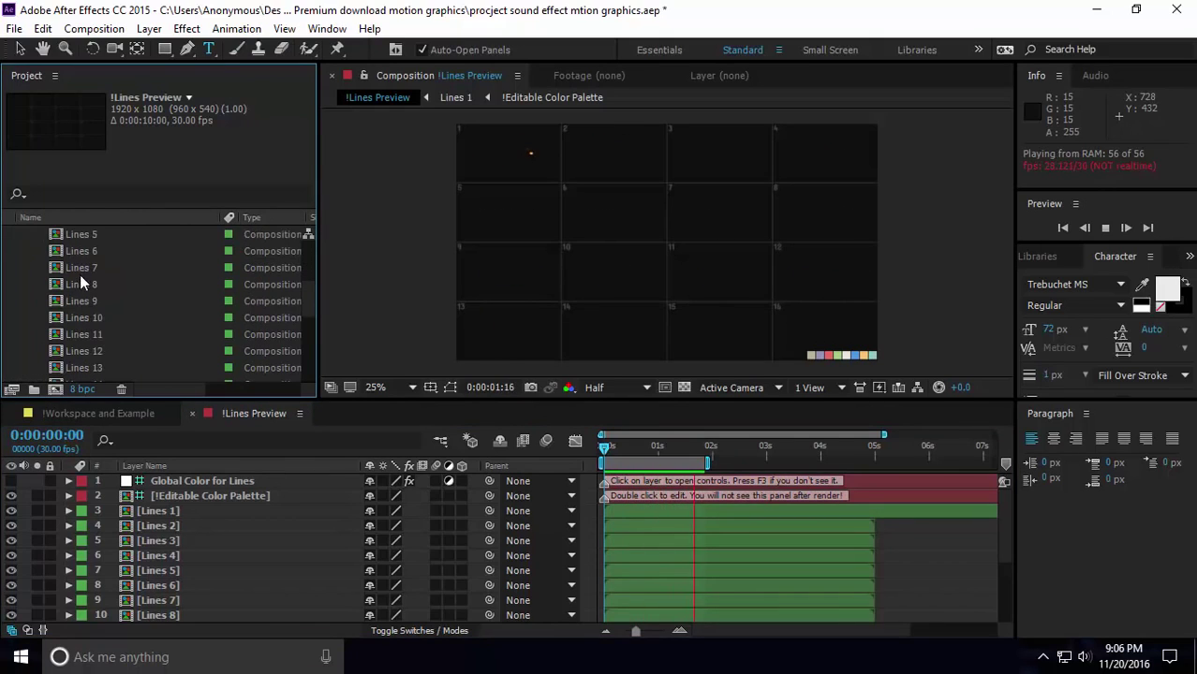
scroll(81, 274, down, 3)
click(32, 317)
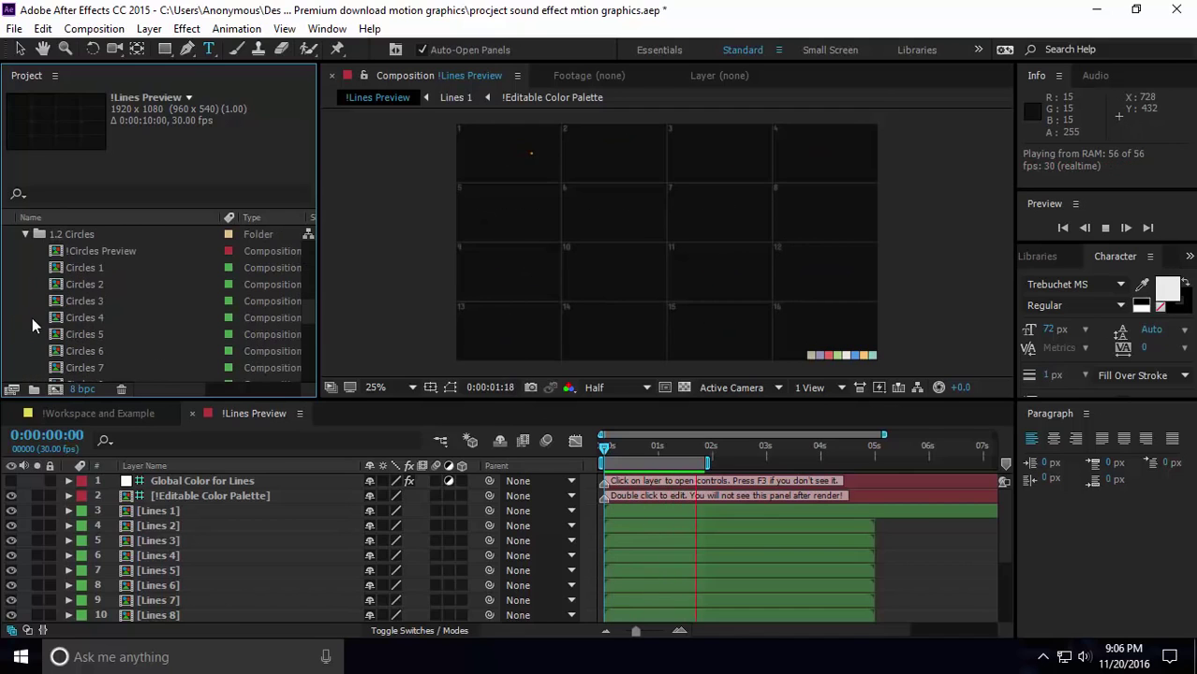
Open the !Circles Preview composition from the "1.2 Circles" folder and play it
double_click(85, 252)
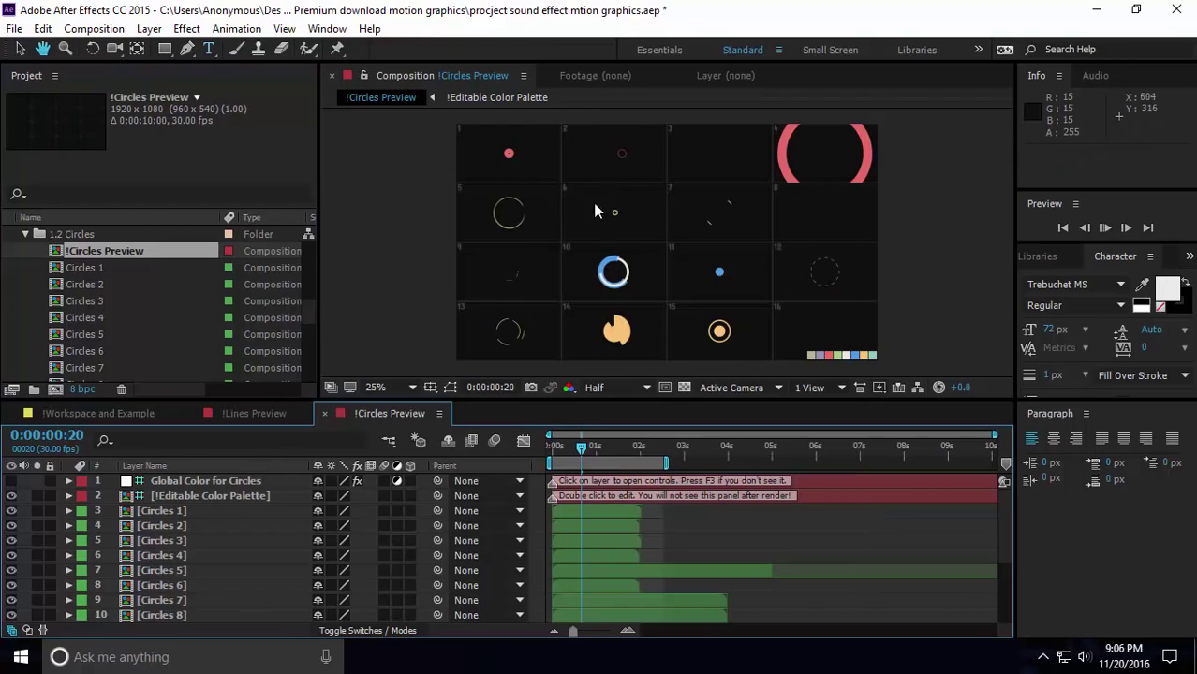
key(space)
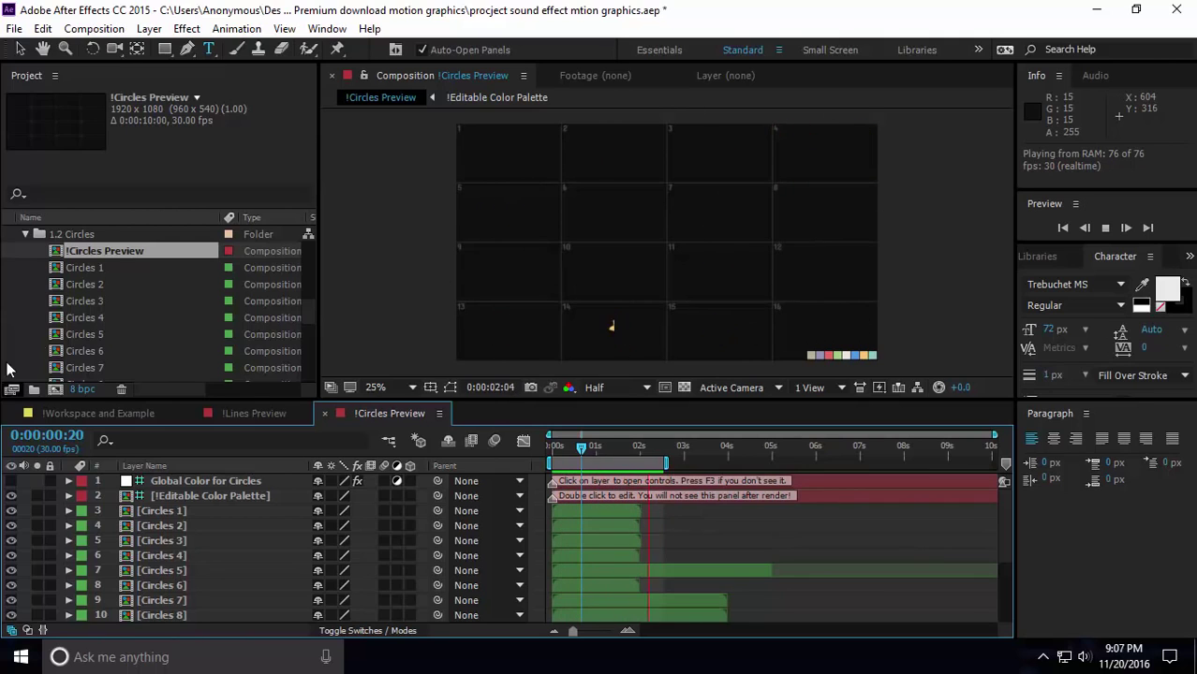
Expand the "1.3 Rectangles" folder, then open its !Rectangles Preview composition and play it with the whole frame in view
scroll(81, 313, down, 4)
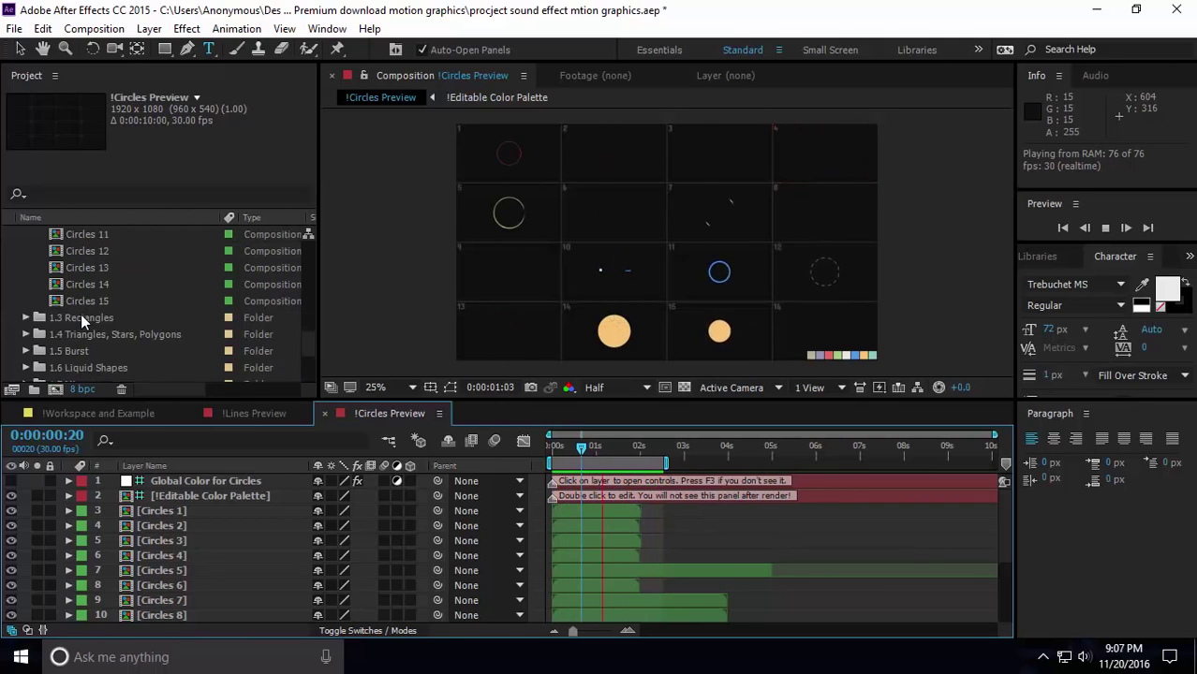
click(26, 318)
double_click(109, 253)
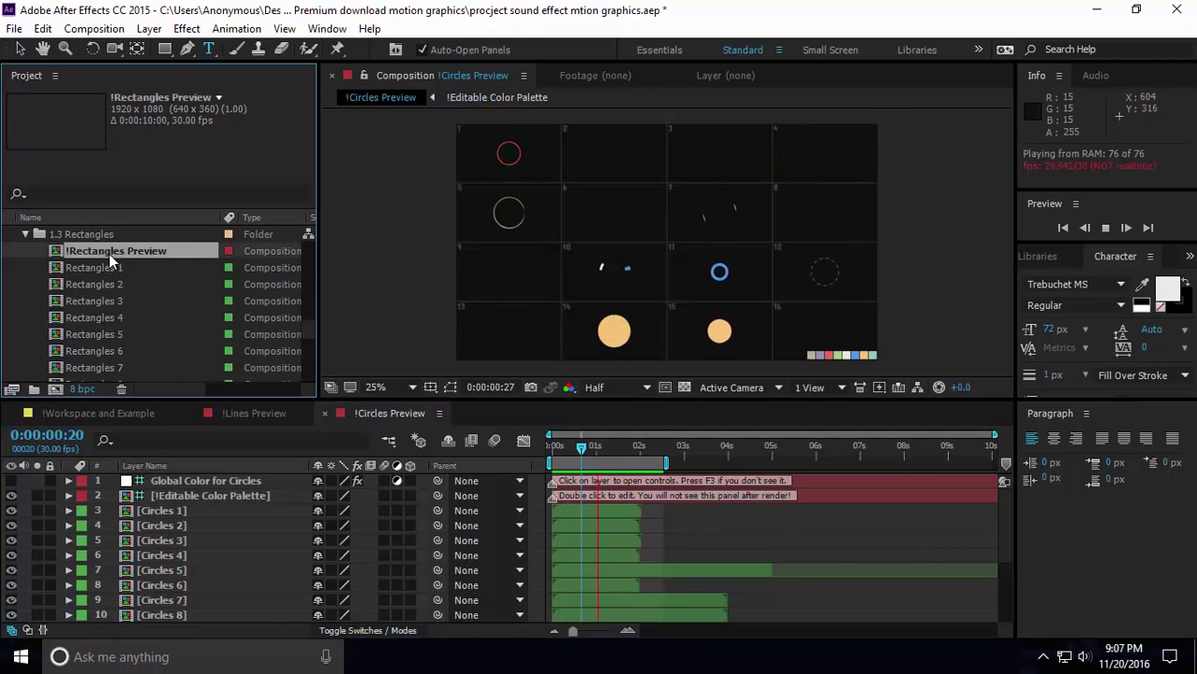
key(space)
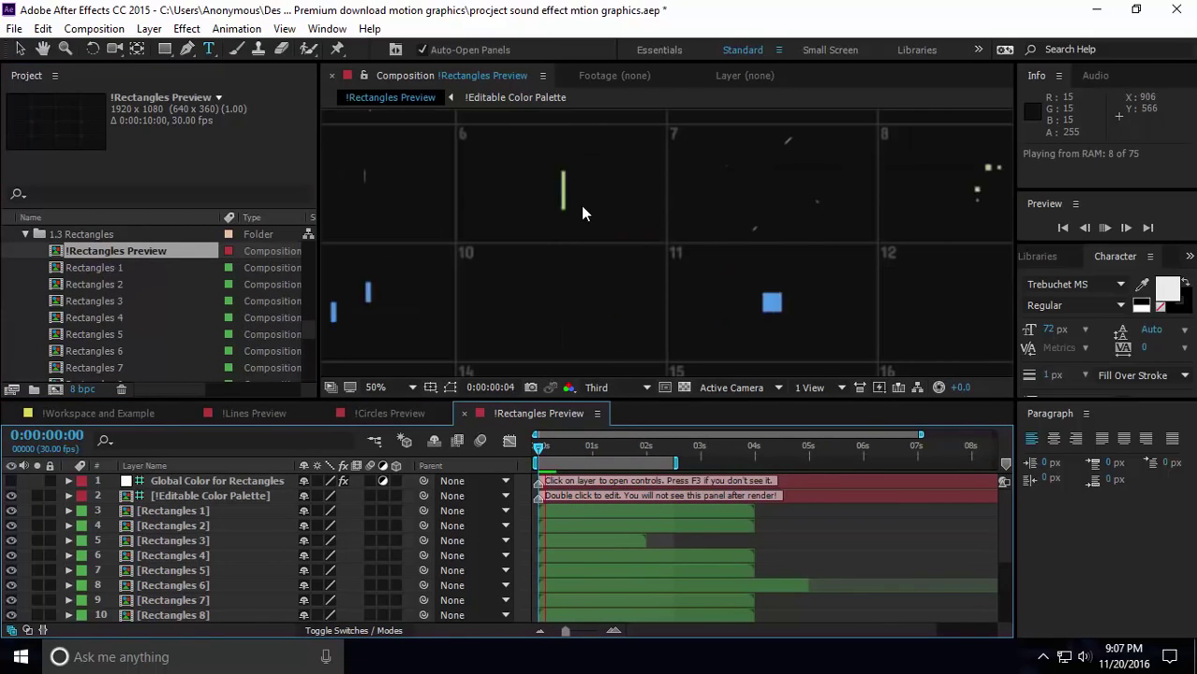
scroll(581, 206, down, 2)
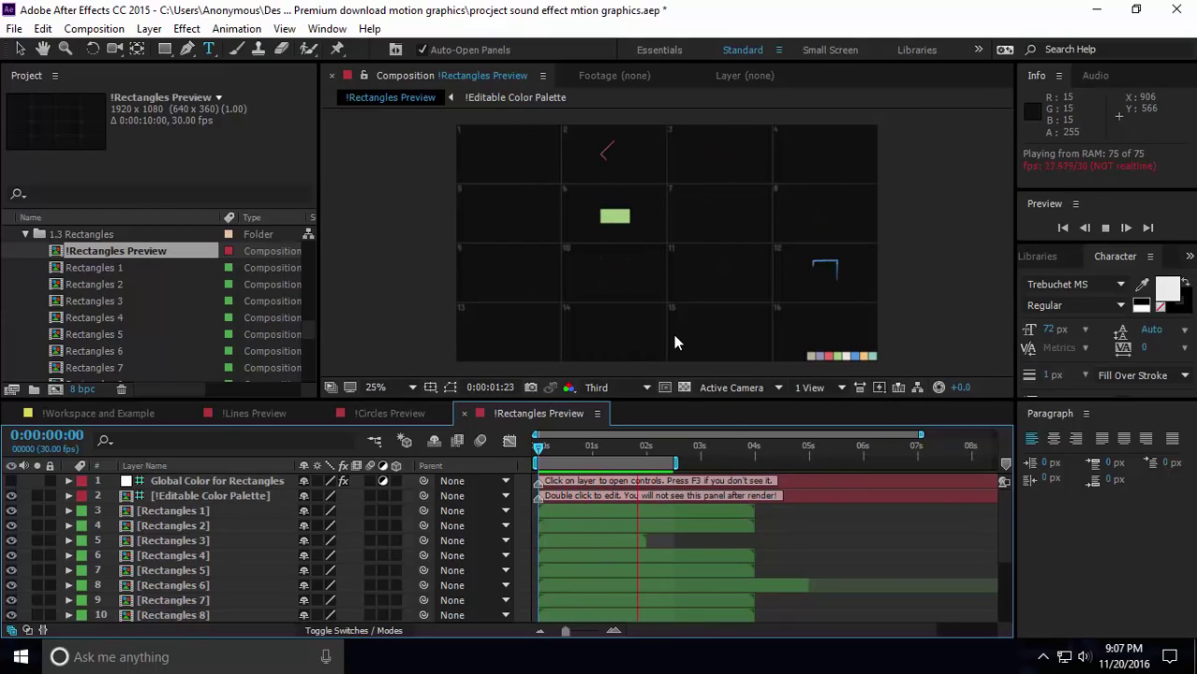
Expand the "1.4 Triangles, Stars, Polygons" folder, then open its !Triangles Preview composition and play it
scroll(83, 294, down, 1)
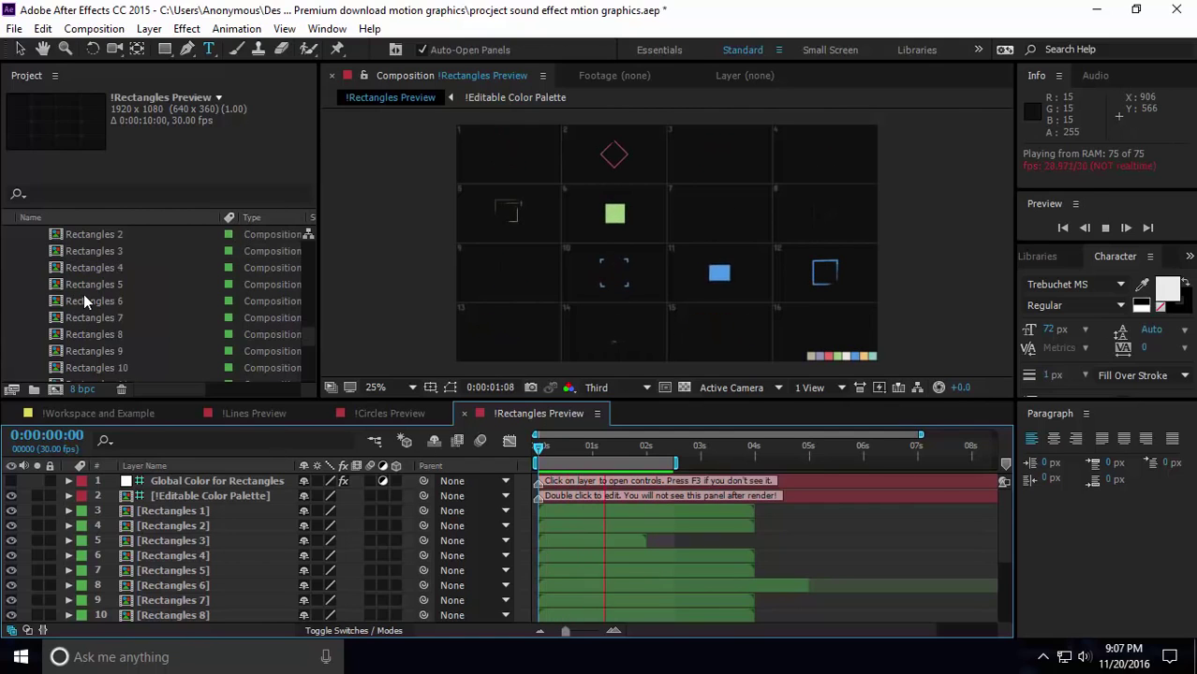
scroll(83, 294, down, 4)
click(27, 268)
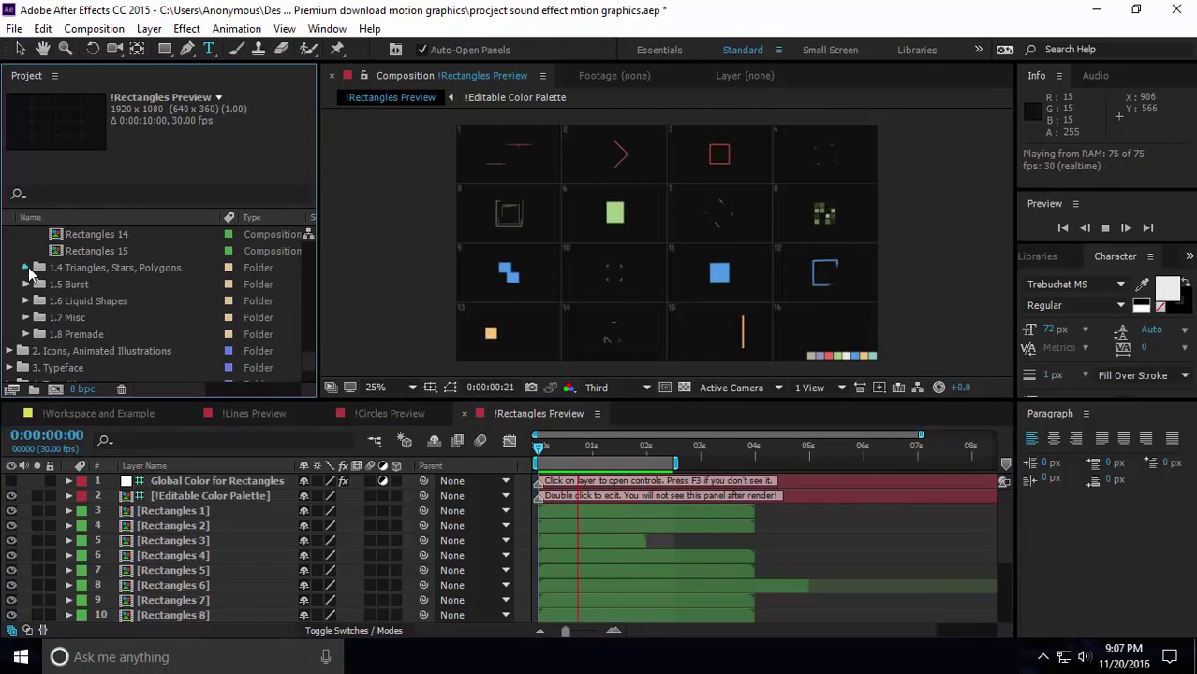
scroll(90, 262, down, 1)
double_click(89, 253)
scroll(583, 252, down, 2)
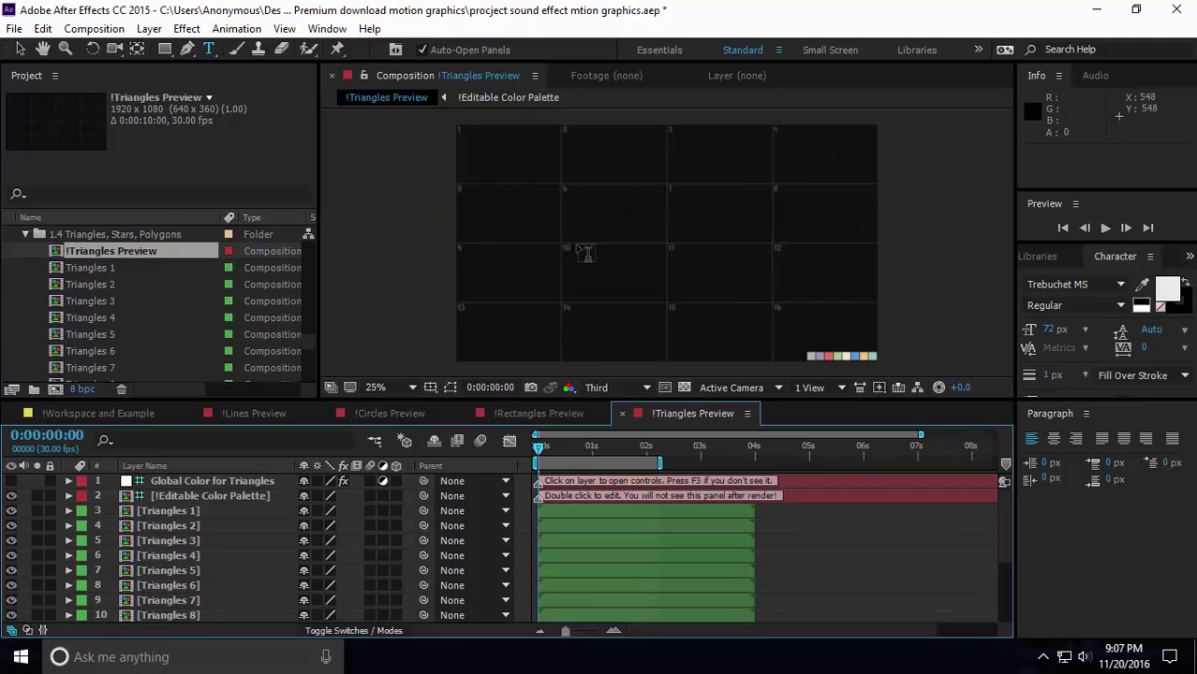
key(space)
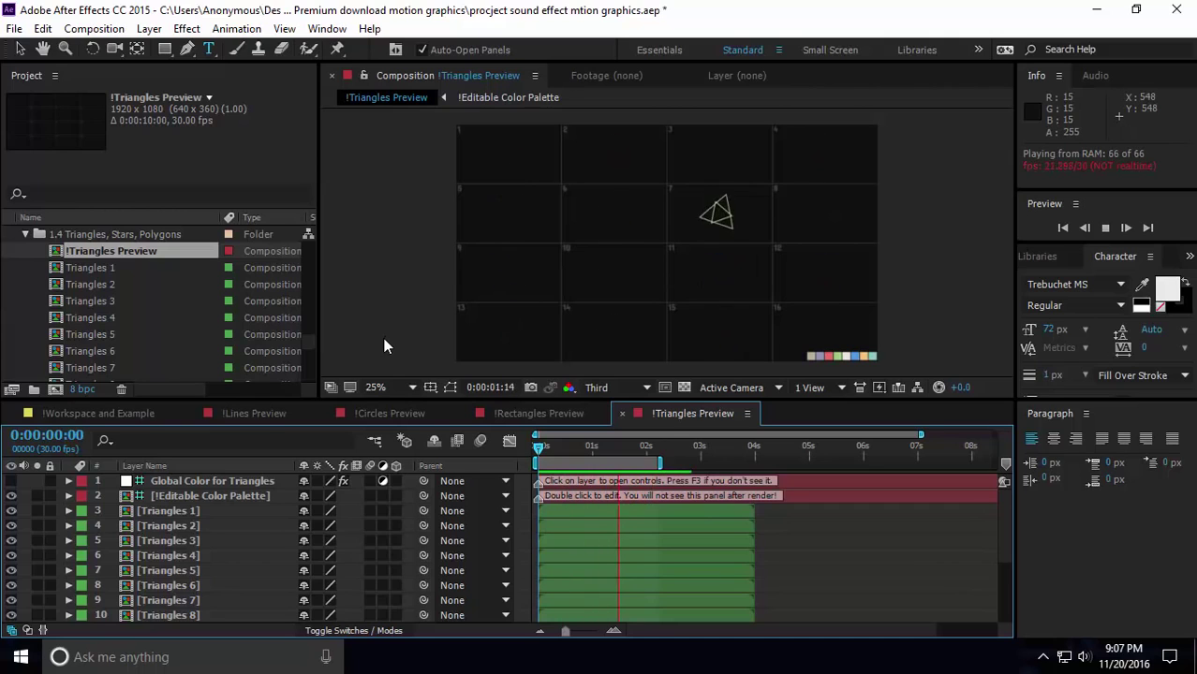
Expand the "1.5 Burst" folder, then open its !Burst Preview composition and play it
scroll(171, 298, down, 7)
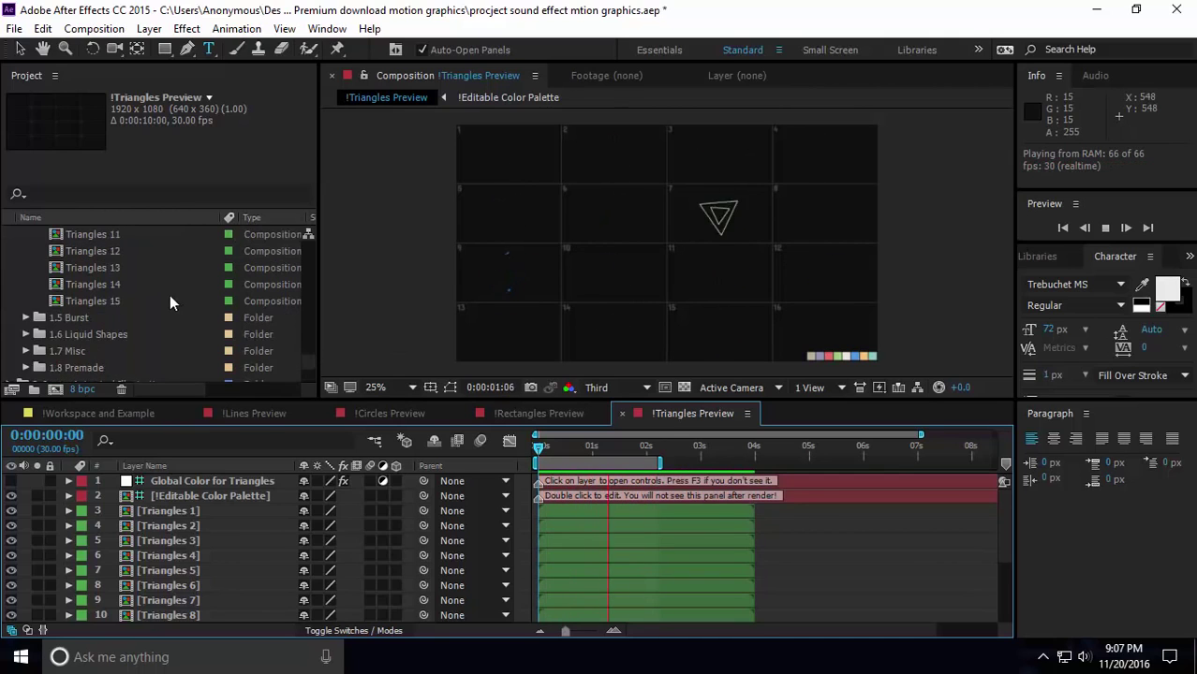
click(26, 267)
click(91, 255)
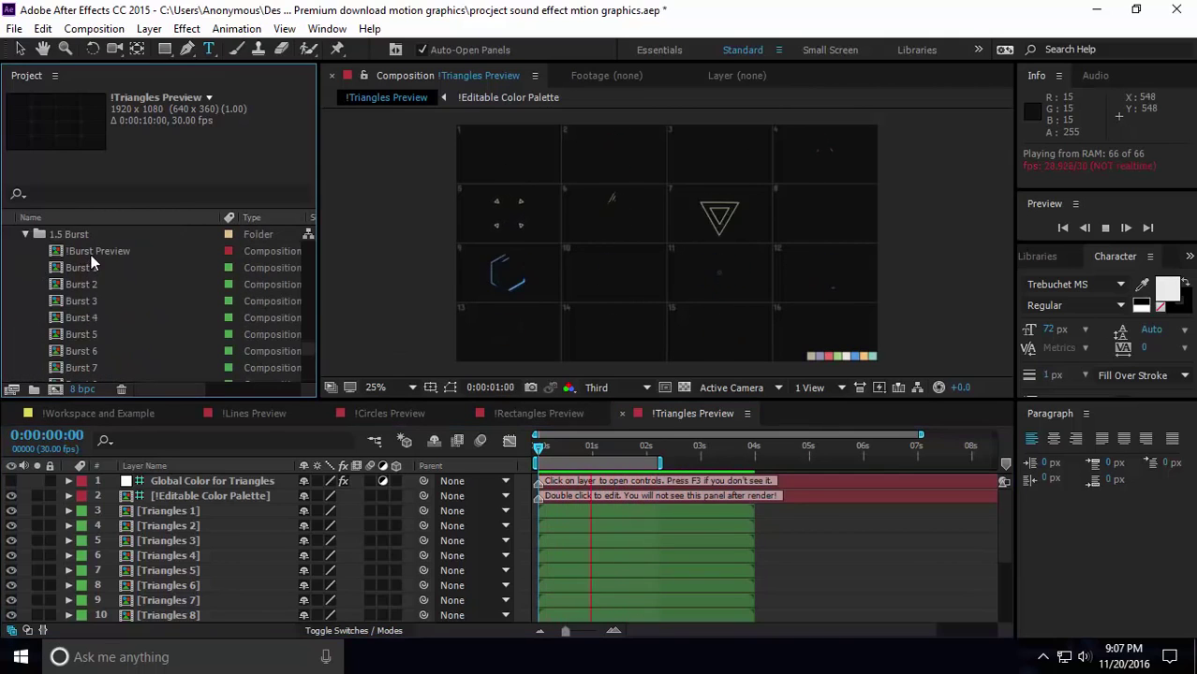
double_click(91, 255)
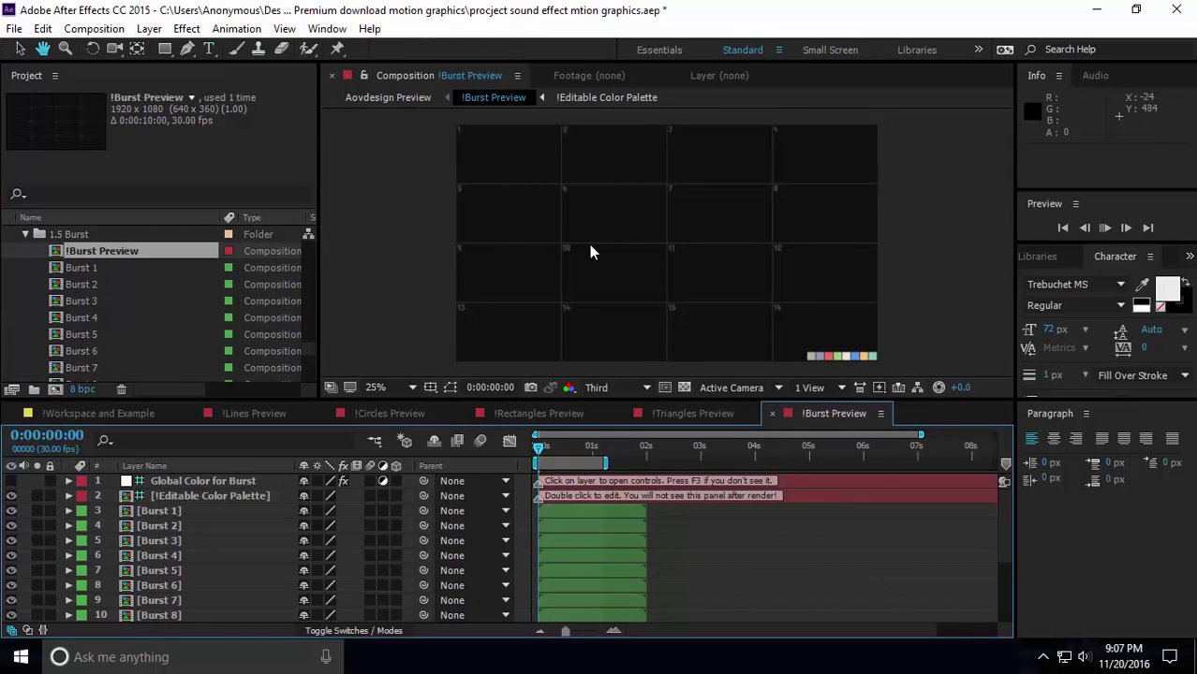
key(space)
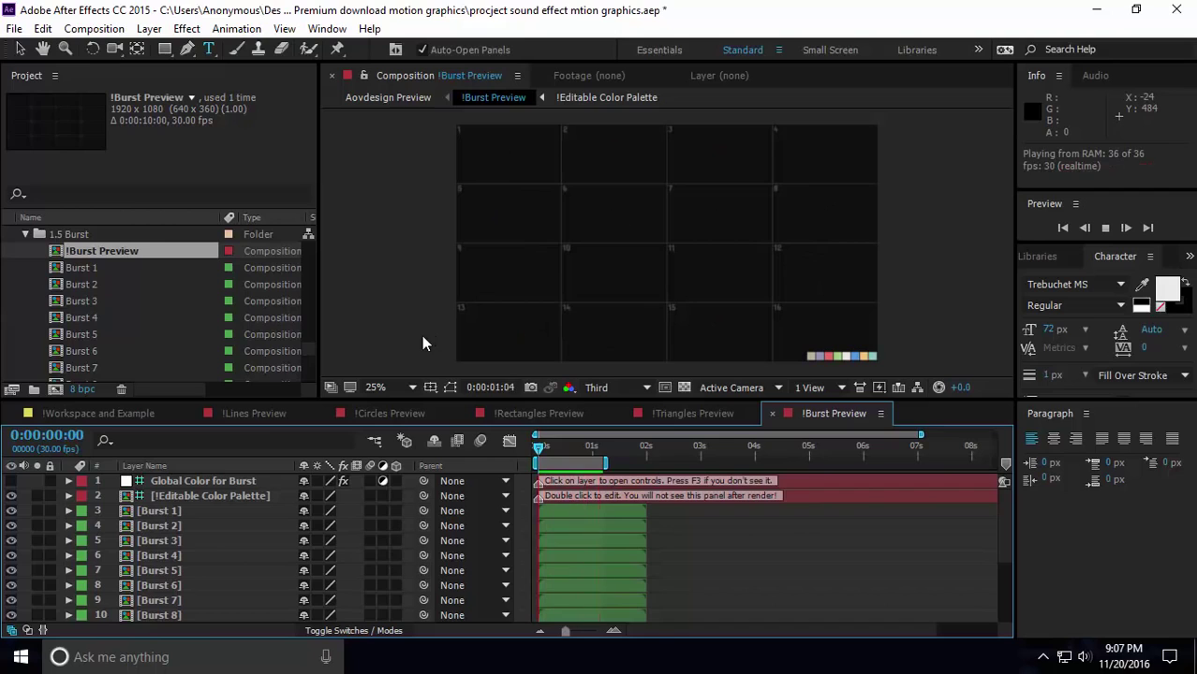
Expand the "1.6 Liquid Shapes" folder, then open its !Liquid Preview composition and play it at 25% magnification
scroll(133, 339, down, 1)
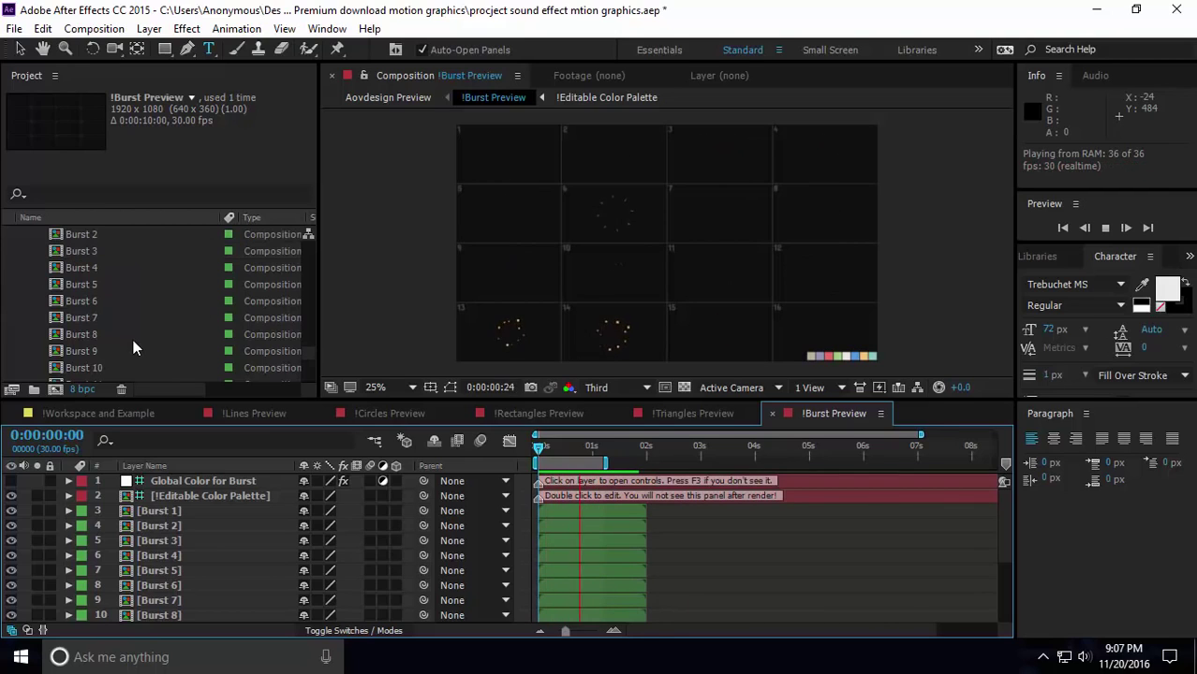
scroll(133, 339, down, 3)
click(24, 319)
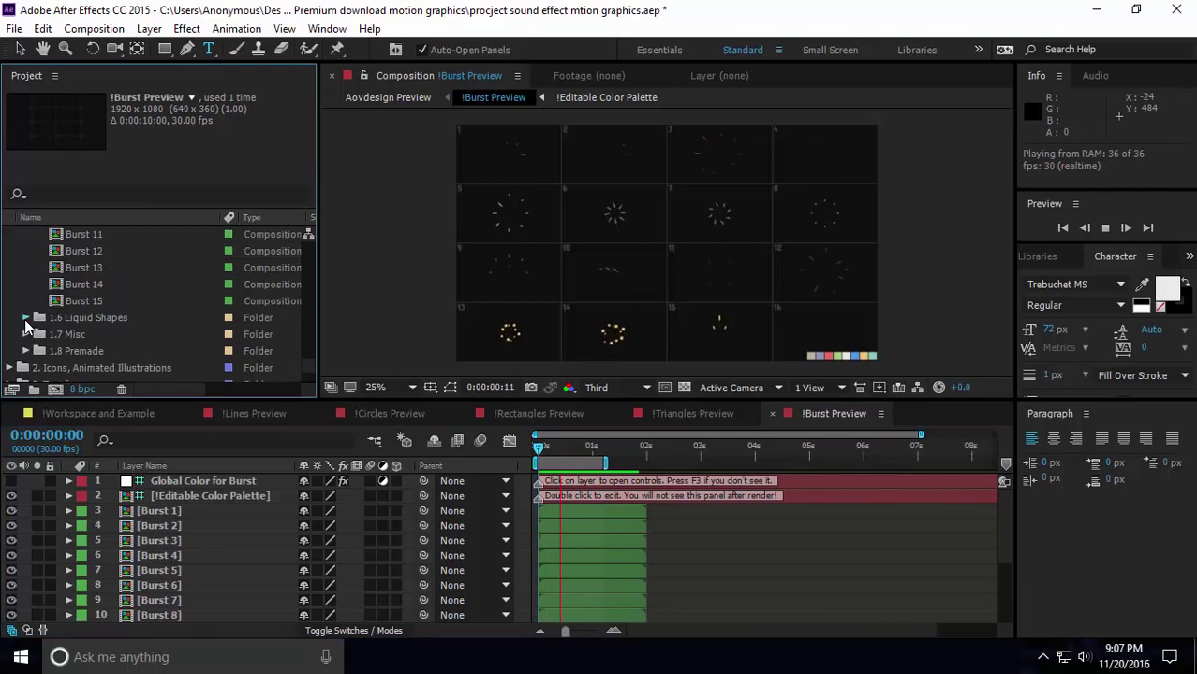
click(26, 318)
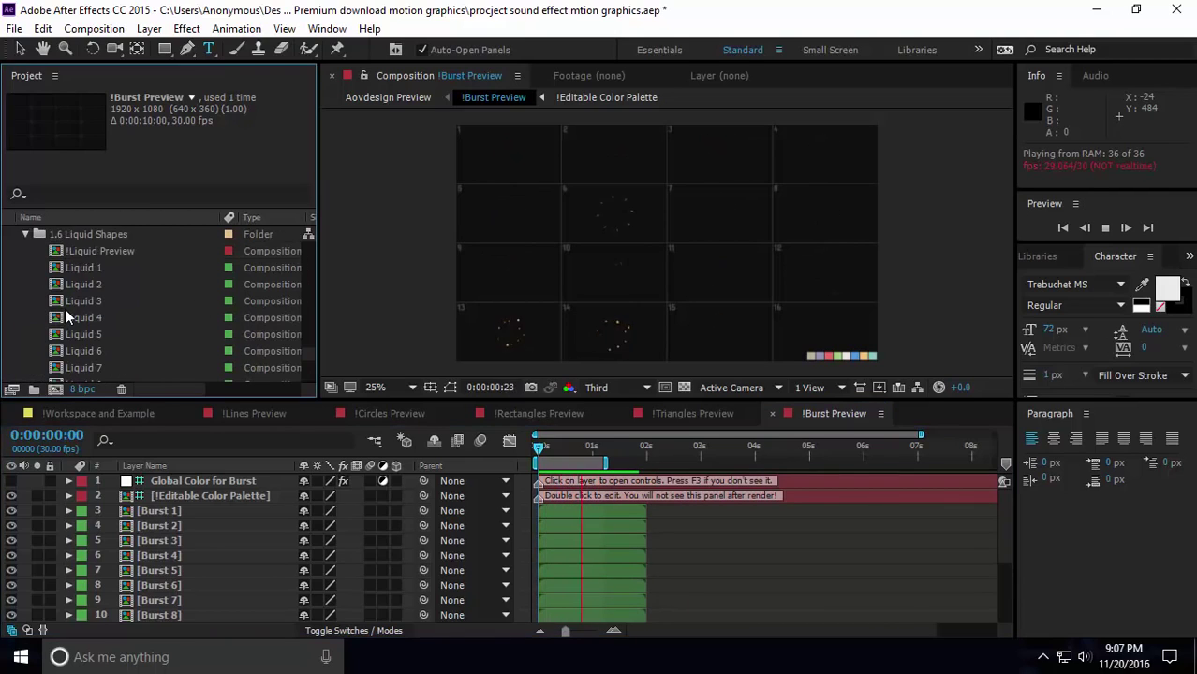
double_click(94, 248)
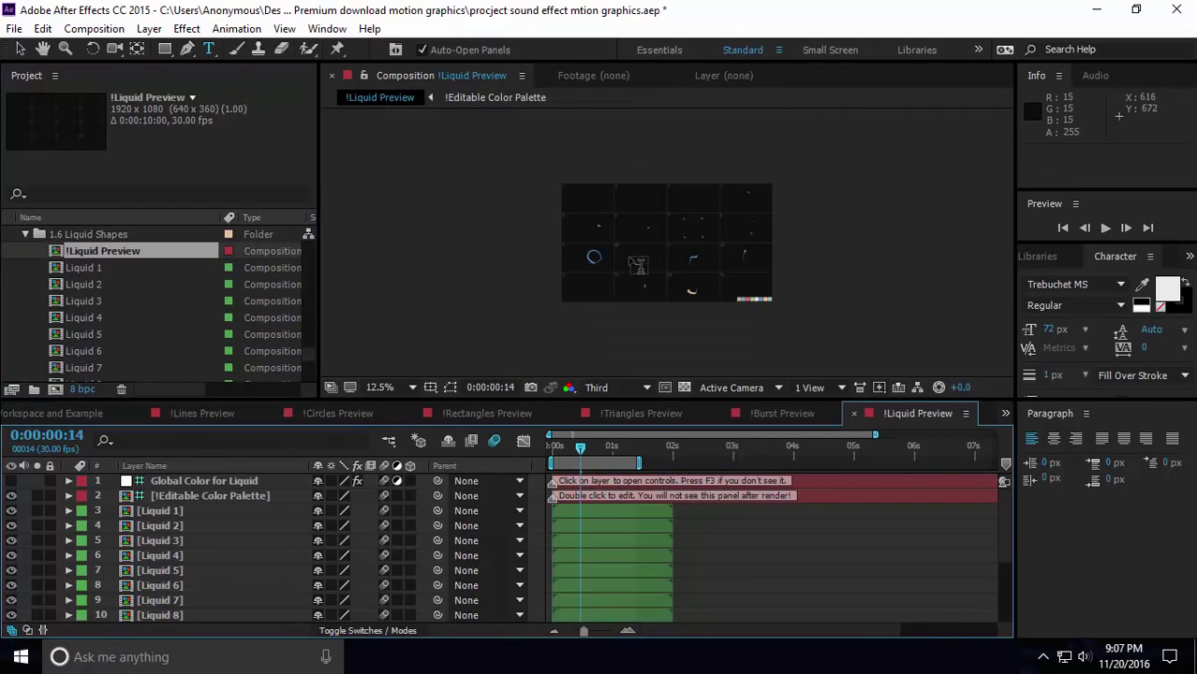
key(period)
key(space)
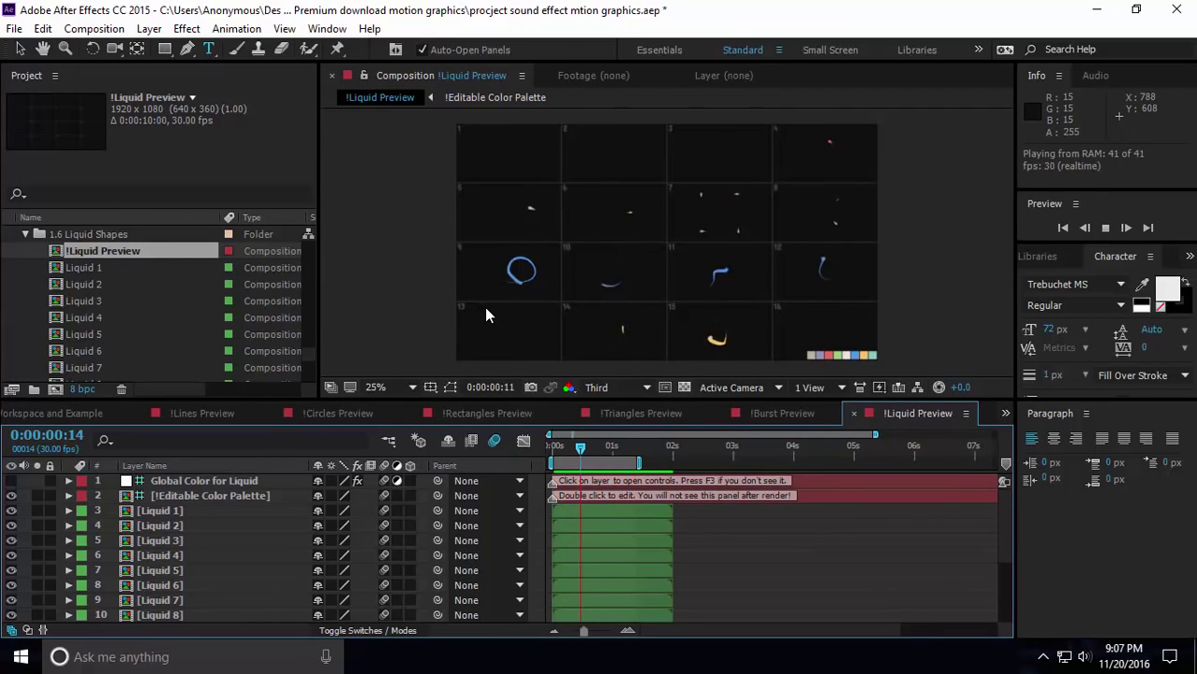
Expand the "1.7 Misc" folder, then open its !Misc Preview composition and play it
scroll(146, 314, down, 1)
scroll(146, 309, down, 3)
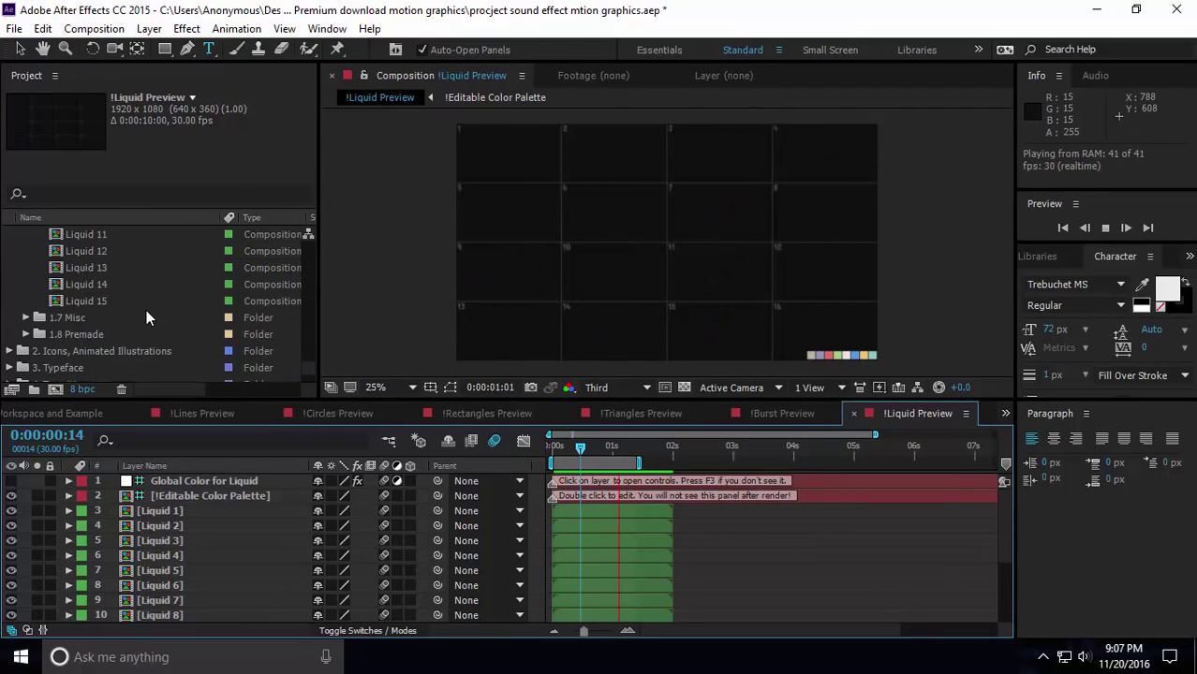
click(57, 319)
double_click(57, 319)
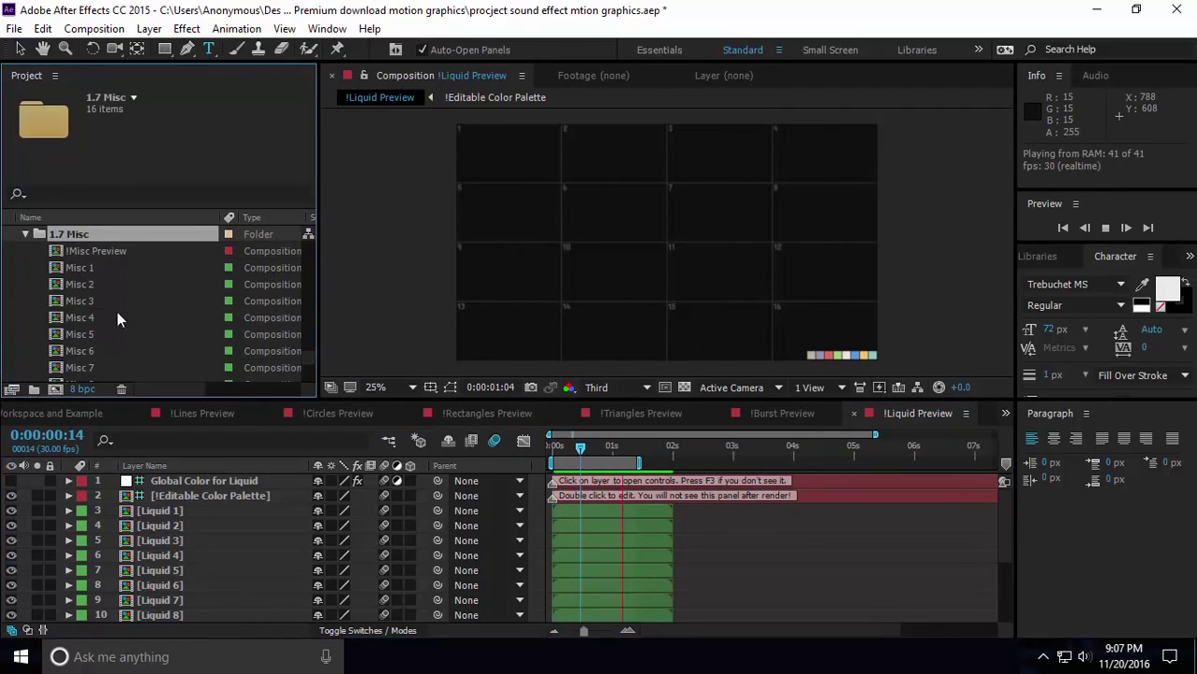
double_click(136, 248)
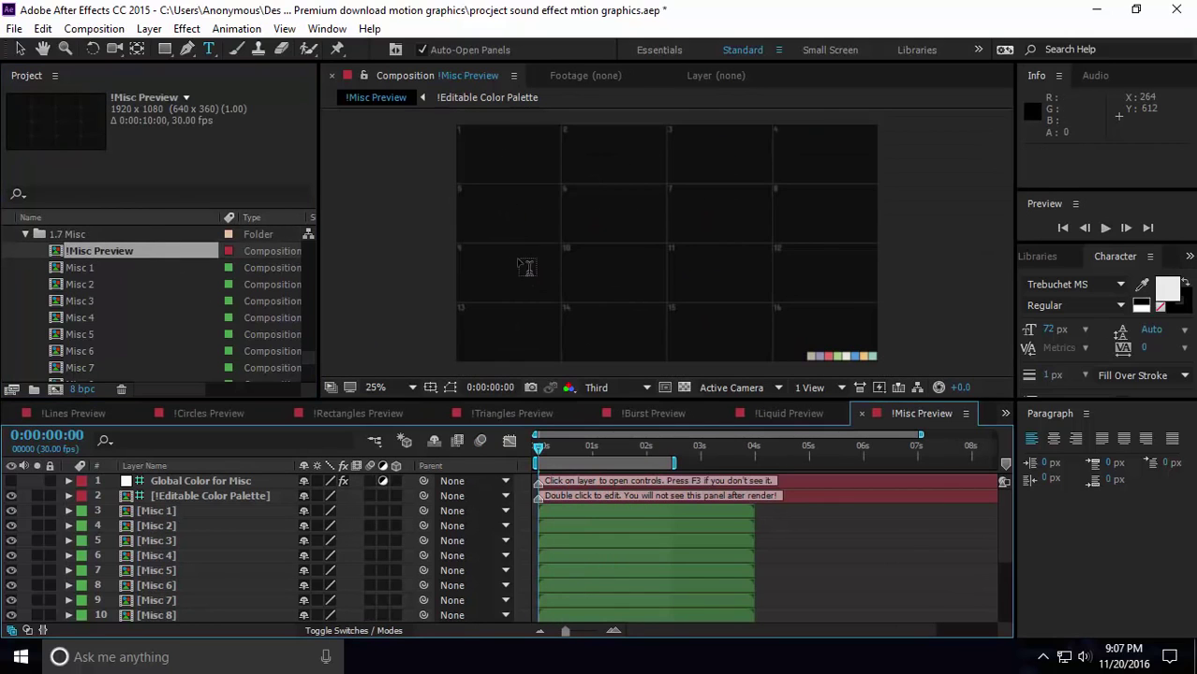
key(space)
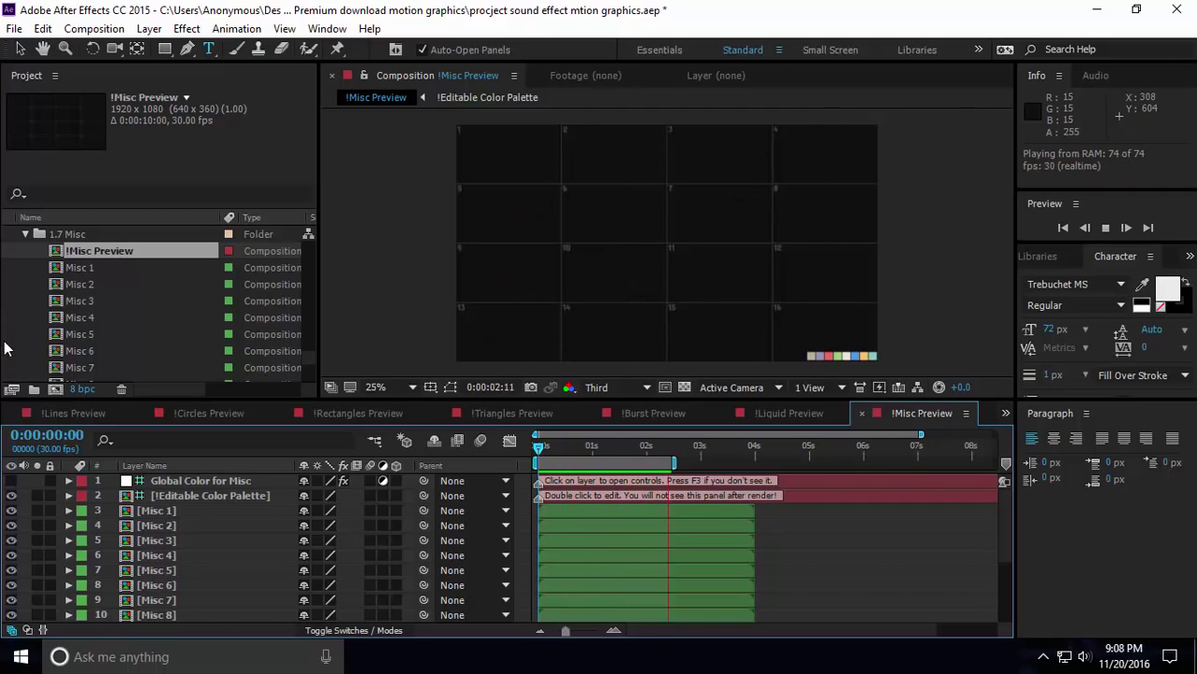
Expand the "1.8 Premade" folder, open its !Premade Preview composition, and play it at 25% magnification before stopping playback
scroll(108, 296, down, 5)
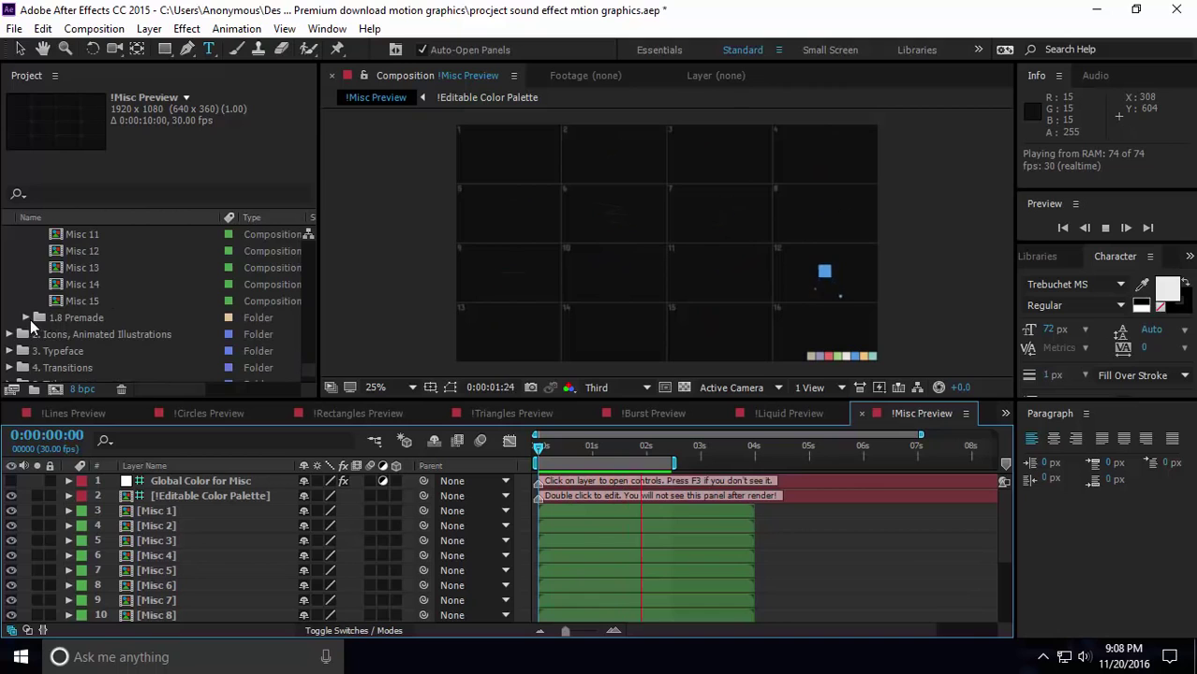
click(27, 317)
double_click(108, 254)
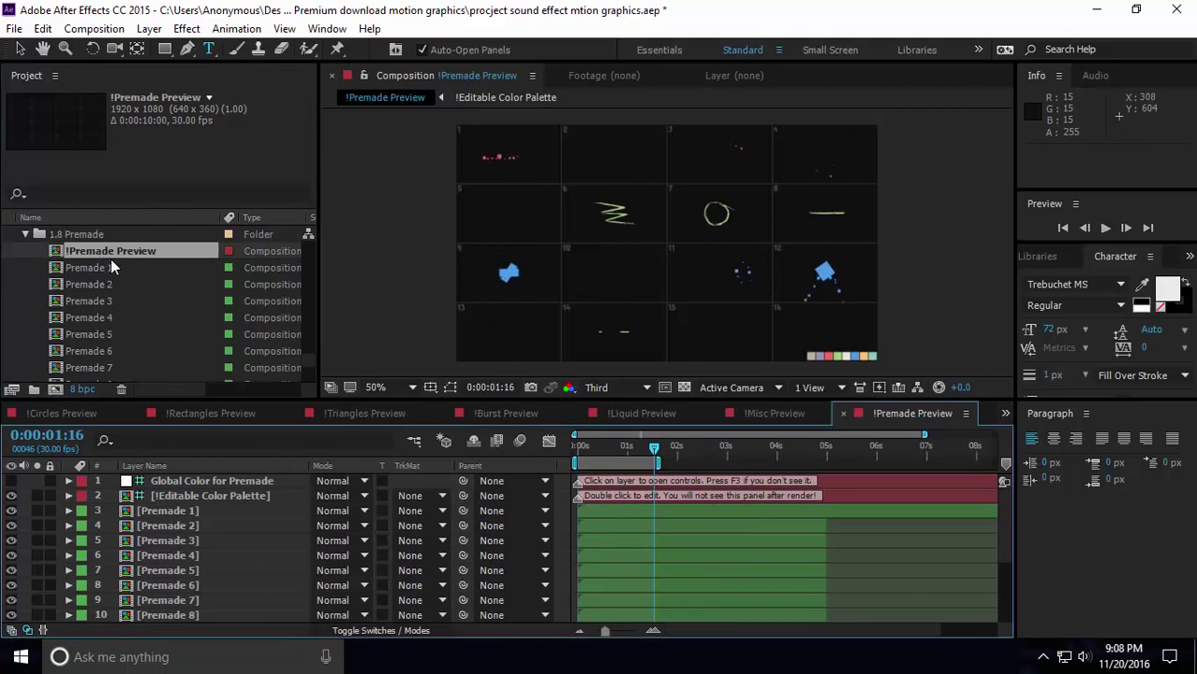
scroll(585, 250, down, 2)
key(space)
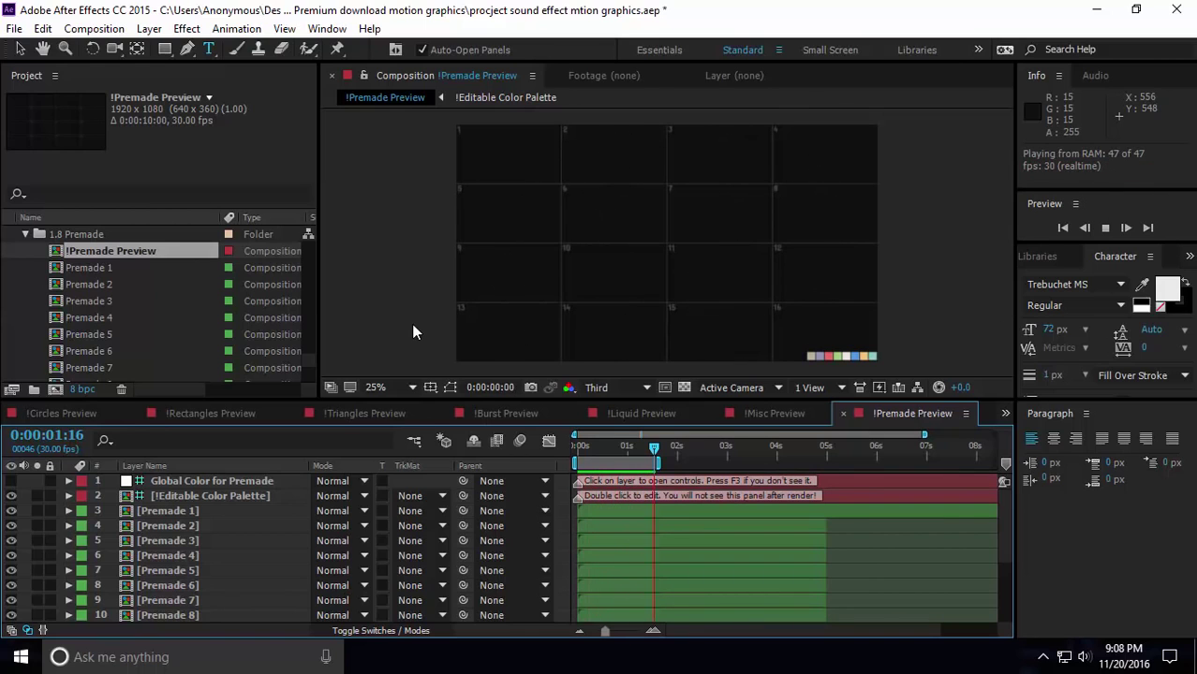
key(space)
Open !Animated Preview from "2.1 Animated Illustrations" under "2. Icons, Animated Illustrations", play it at 25% magnification, and stop playback
scroll(201, 335, down, 2)
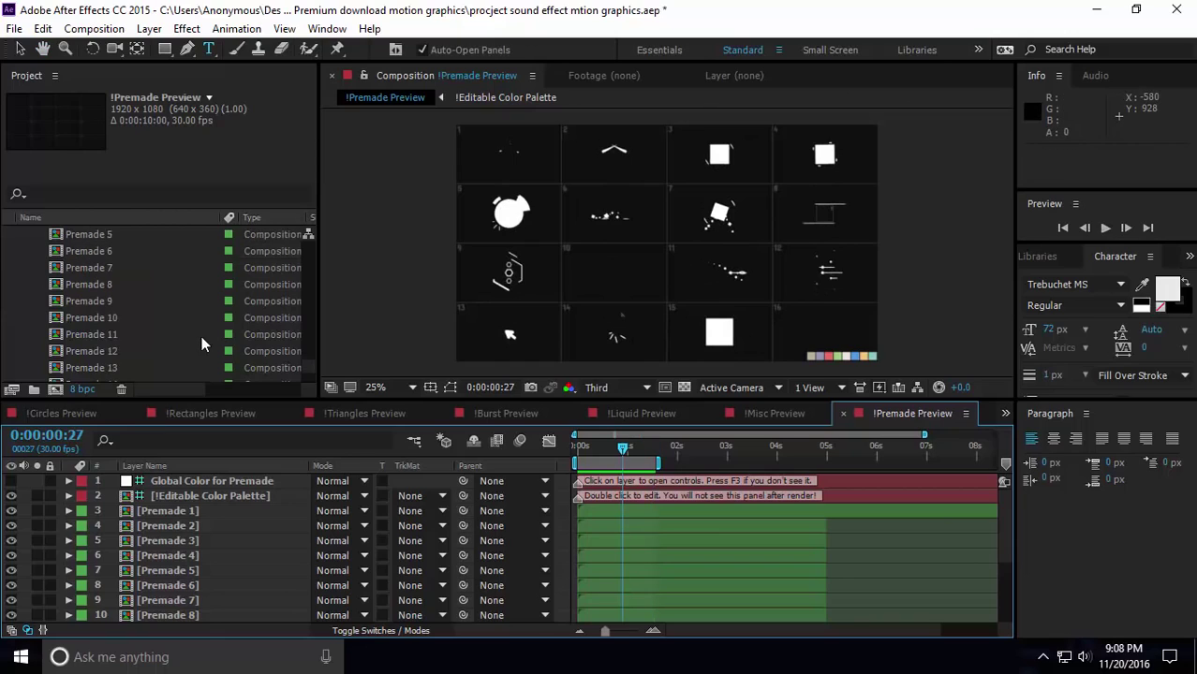
scroll(202, 335, down, 2)
scroll(114, 312, down, 1)
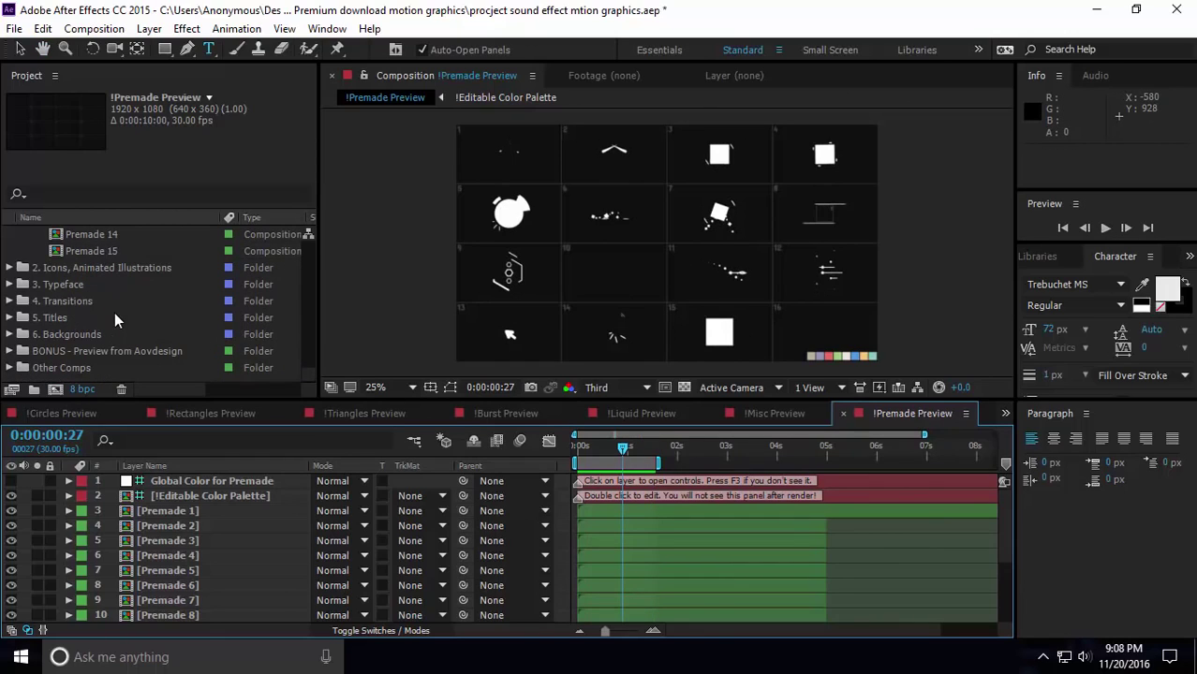
click(11, 269)
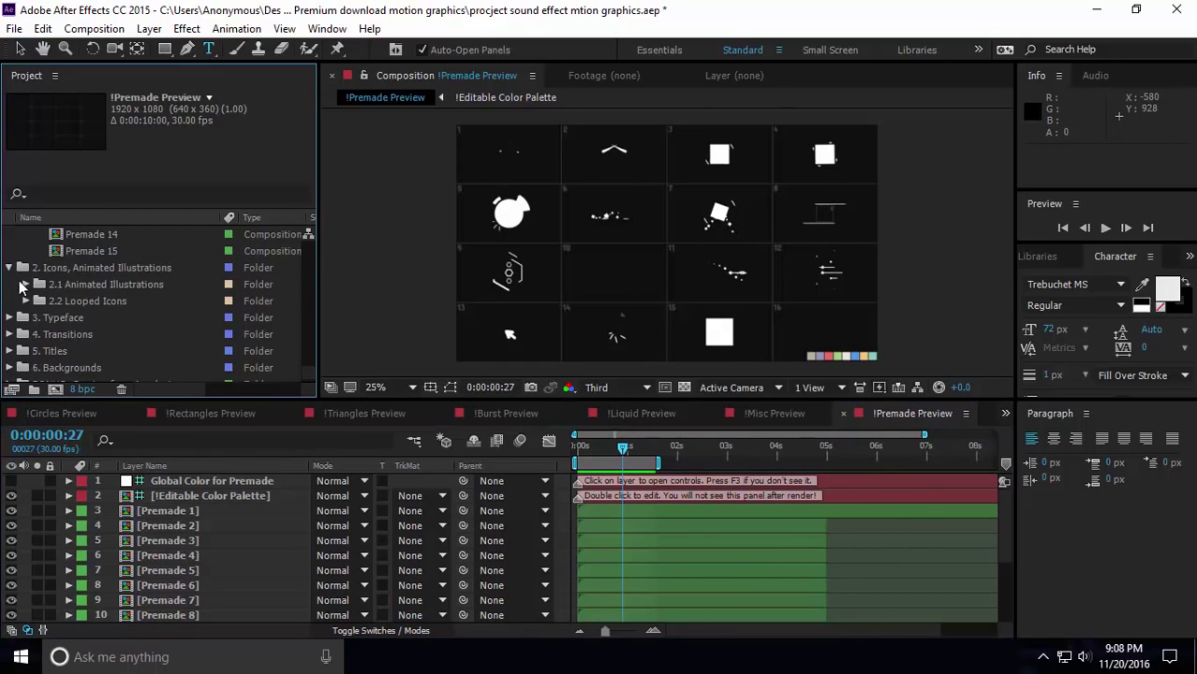
click(26, 285)
scroll(42, 318, down, 1)
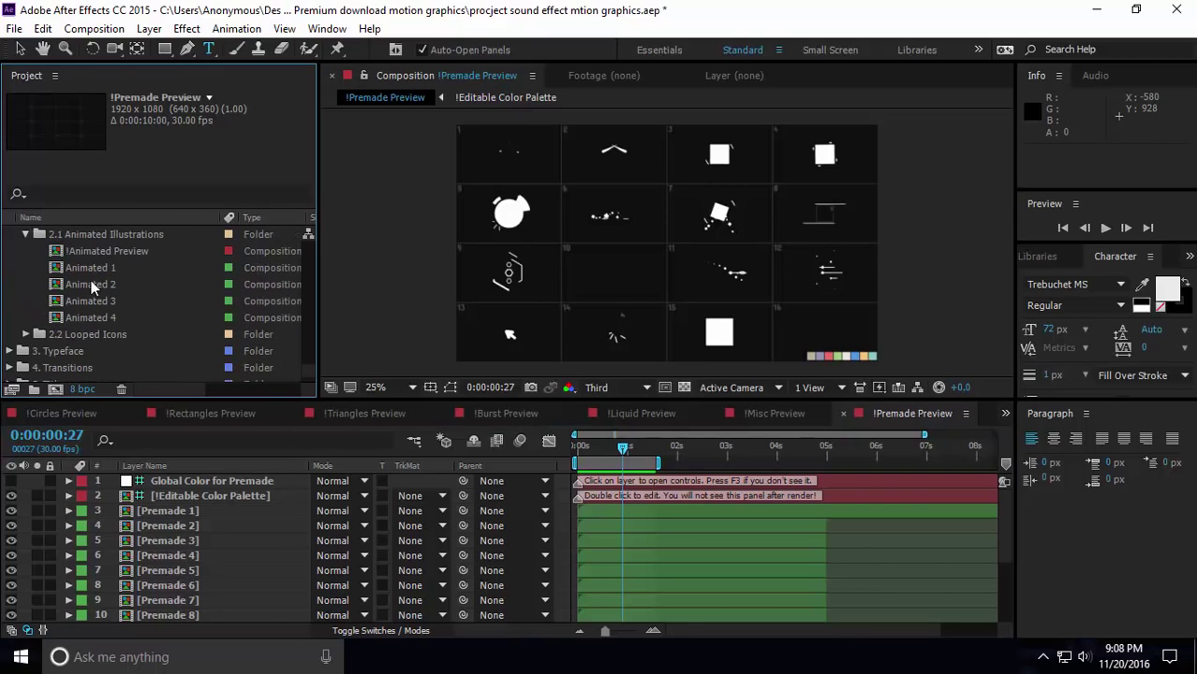
double_click(111, 251)
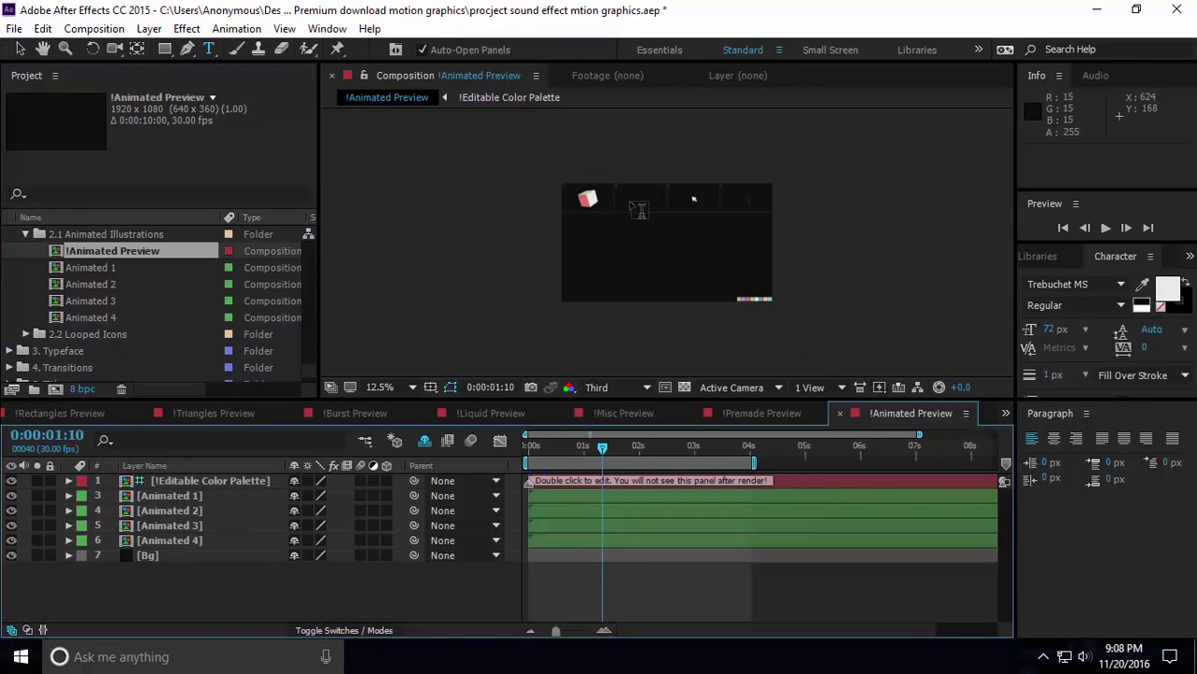
key(period)
key(space)
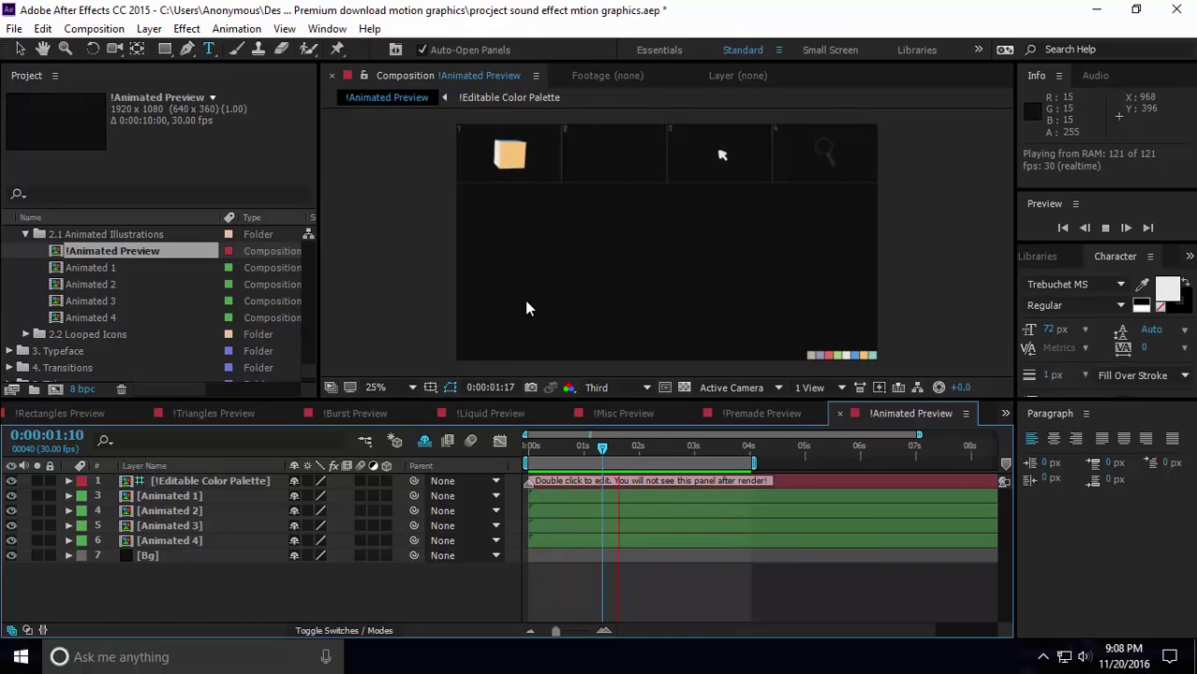
key(space)
Expand the "2.2 Looped Icons" folder, then open its !Looped Preview composition and play it at 25% magnification
scroll(140, 327, down, 1)
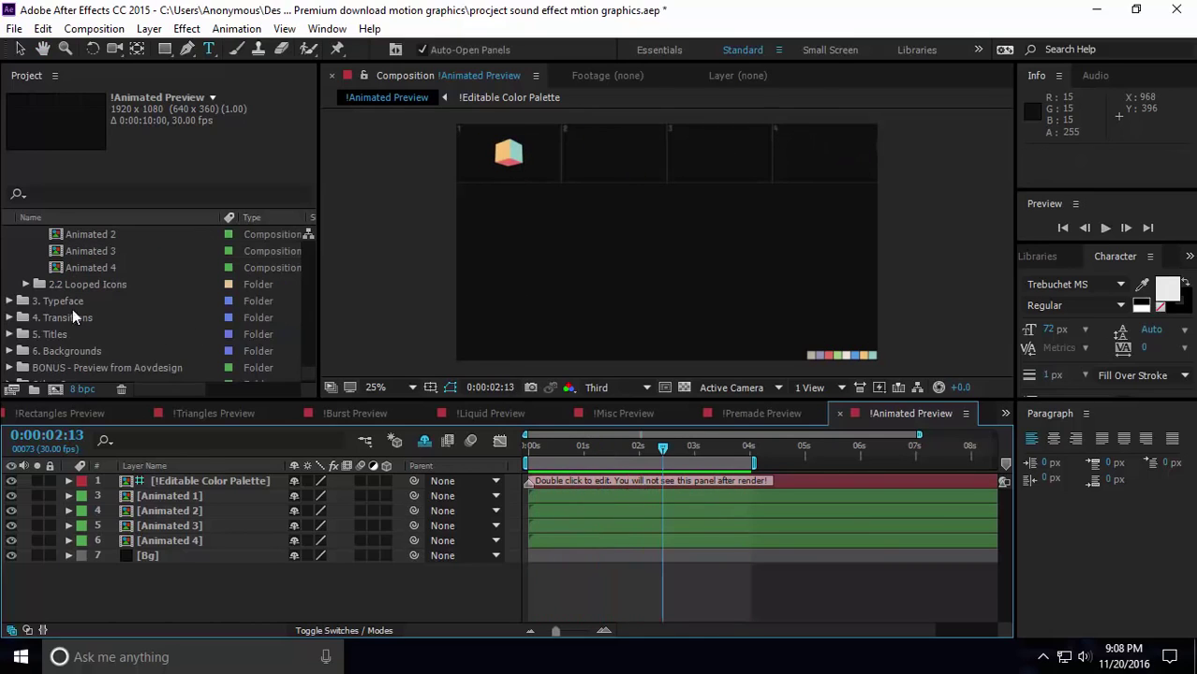
click(28, 285)
double_click(85, 252)
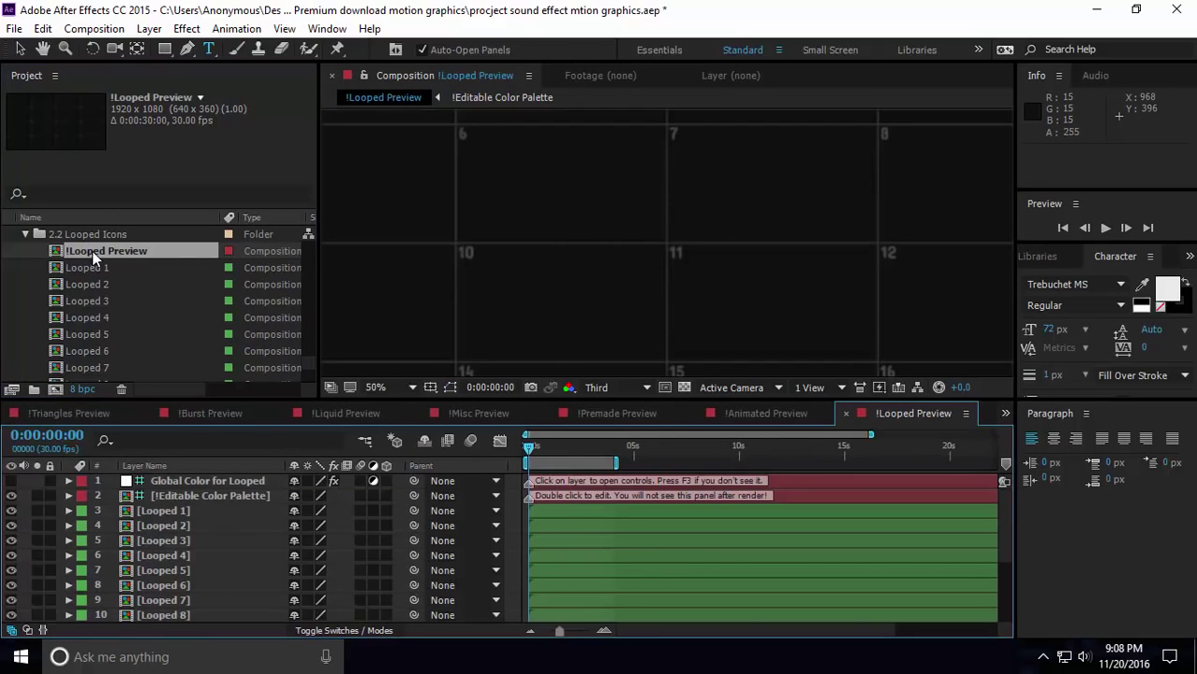
scroll(578, 215, down, 2)
key(space)
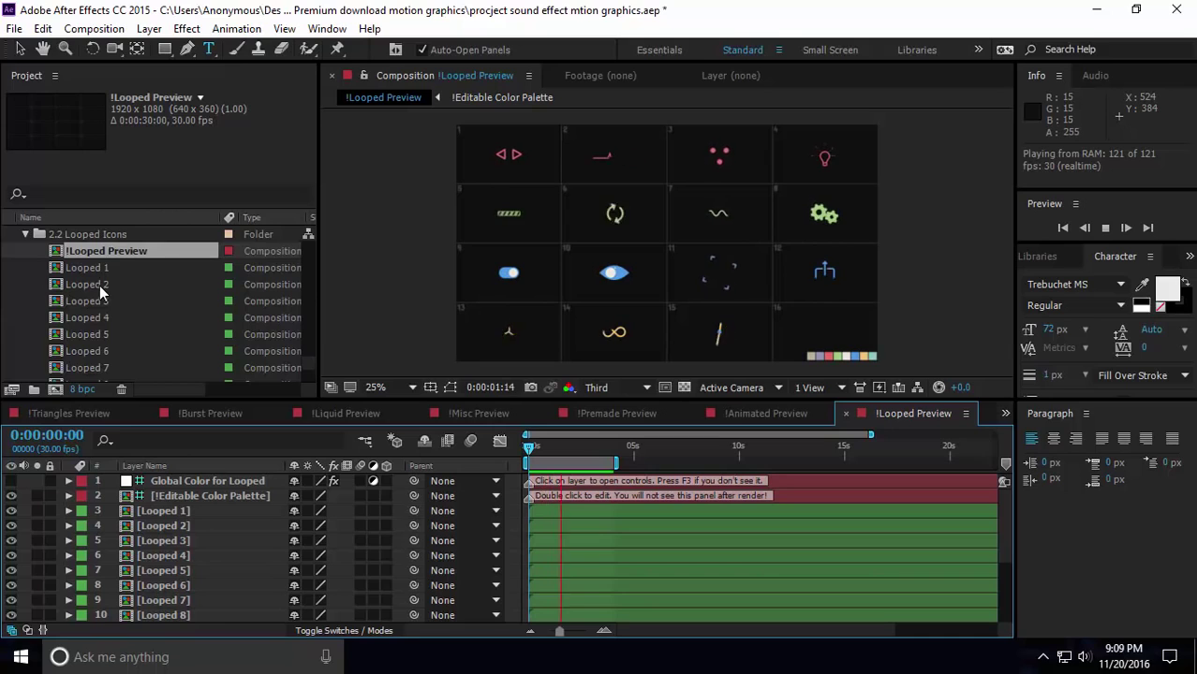
Expand the "3. Typeface" folder with its Lowercase, Uppercase, and Marks and Numbers subfolders and look through their compositions
scroll(99, 285, down, 5)
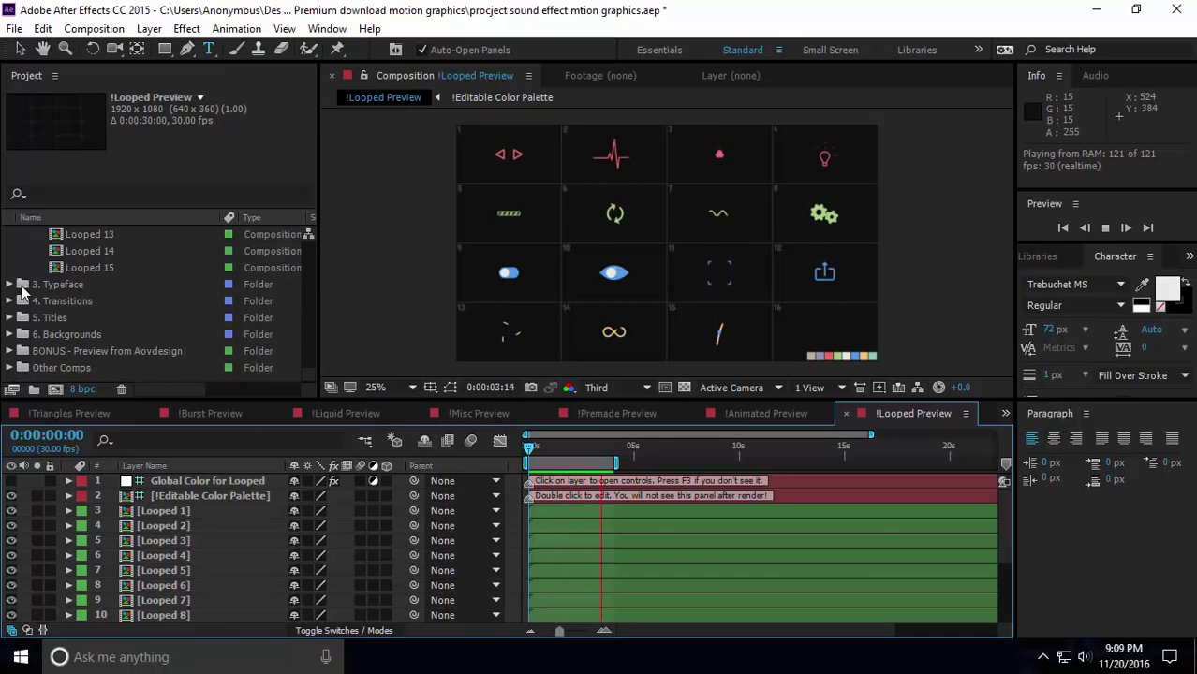
click(11, 284)
click(26, 247)
scroll(66, 271, down, 1)
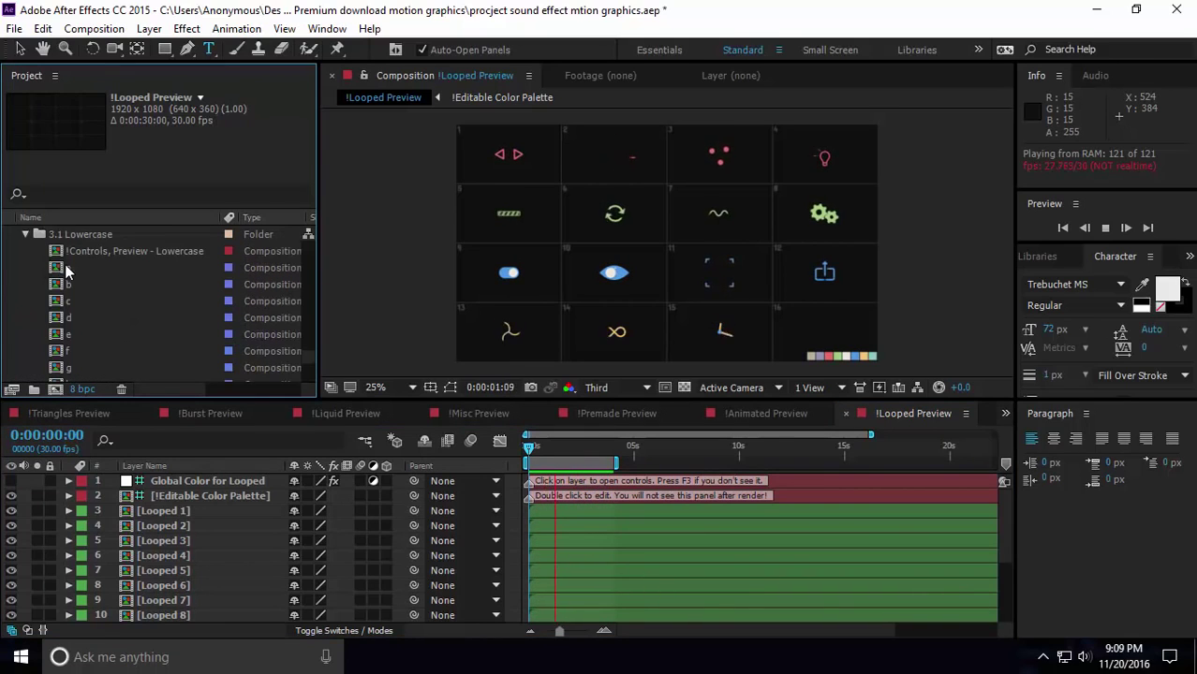
scroll(65, 270, down, 8)
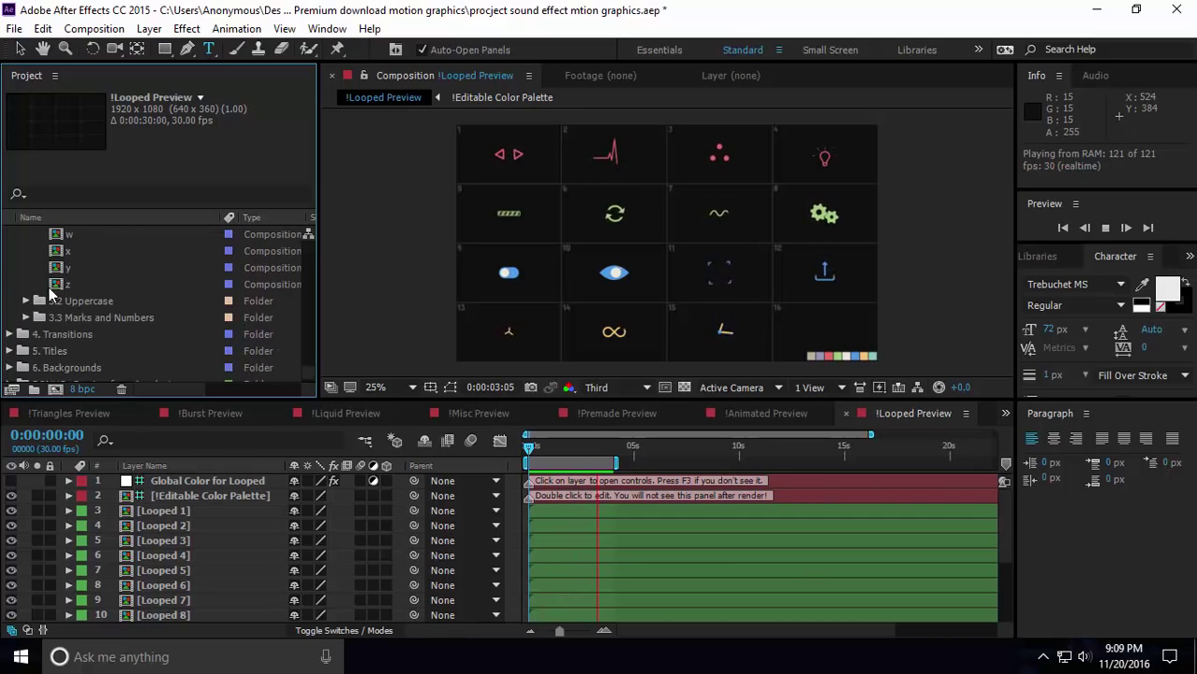
click(26, 301)
scroll(63, 301, down, 7)
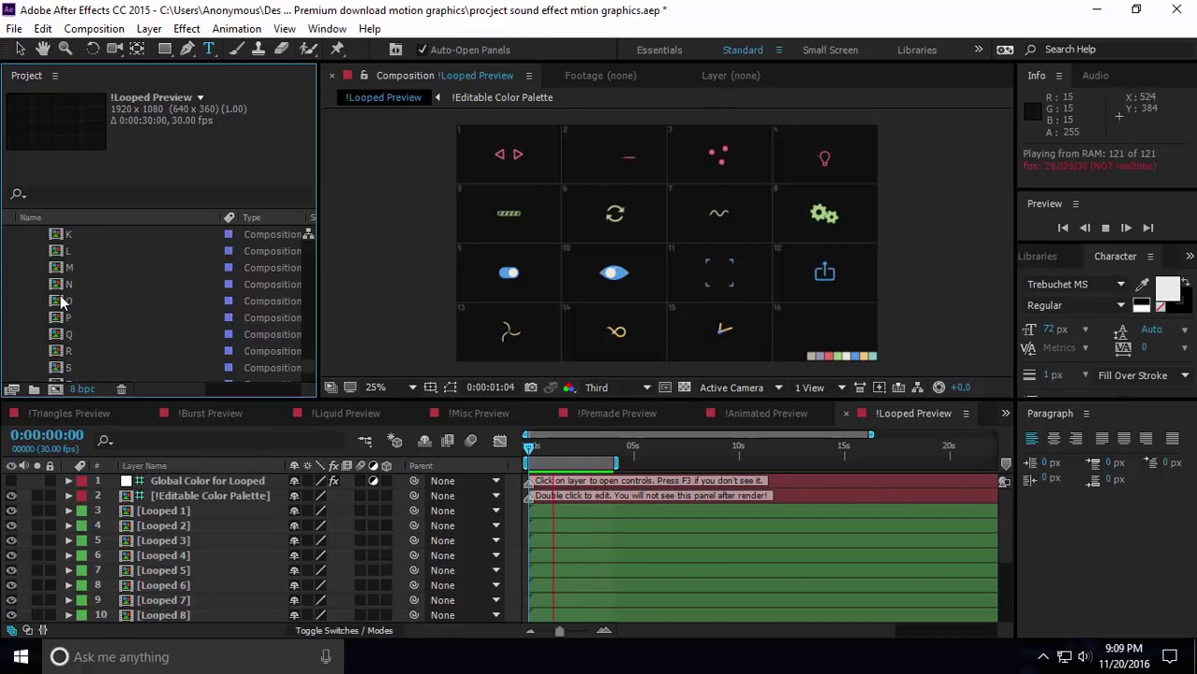
scroll(60, 301, down, 3)
click(26, 300)
scroll(75, 301, down, 3)
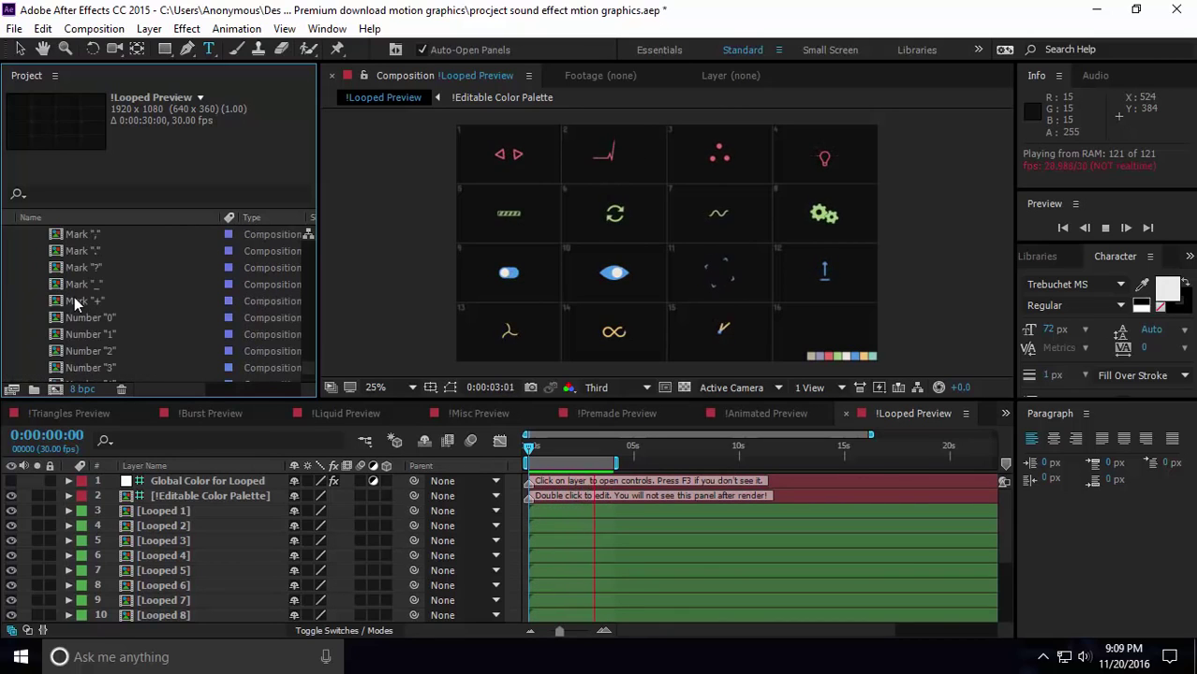
scroll(78, 302, down, 3)
Expand the "4. Transitions" folder and look through its numbered transition compositions
click(8, 301)
scroll(56, 302, down, 2)
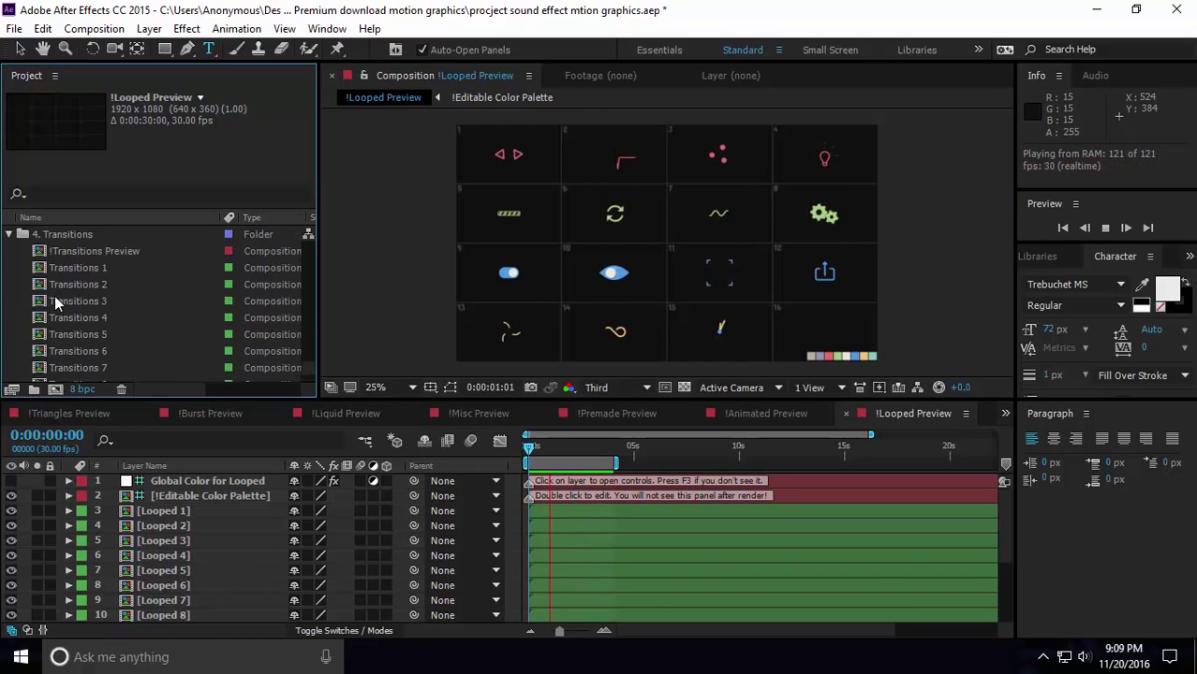
scroll(58, 303, down, 4)
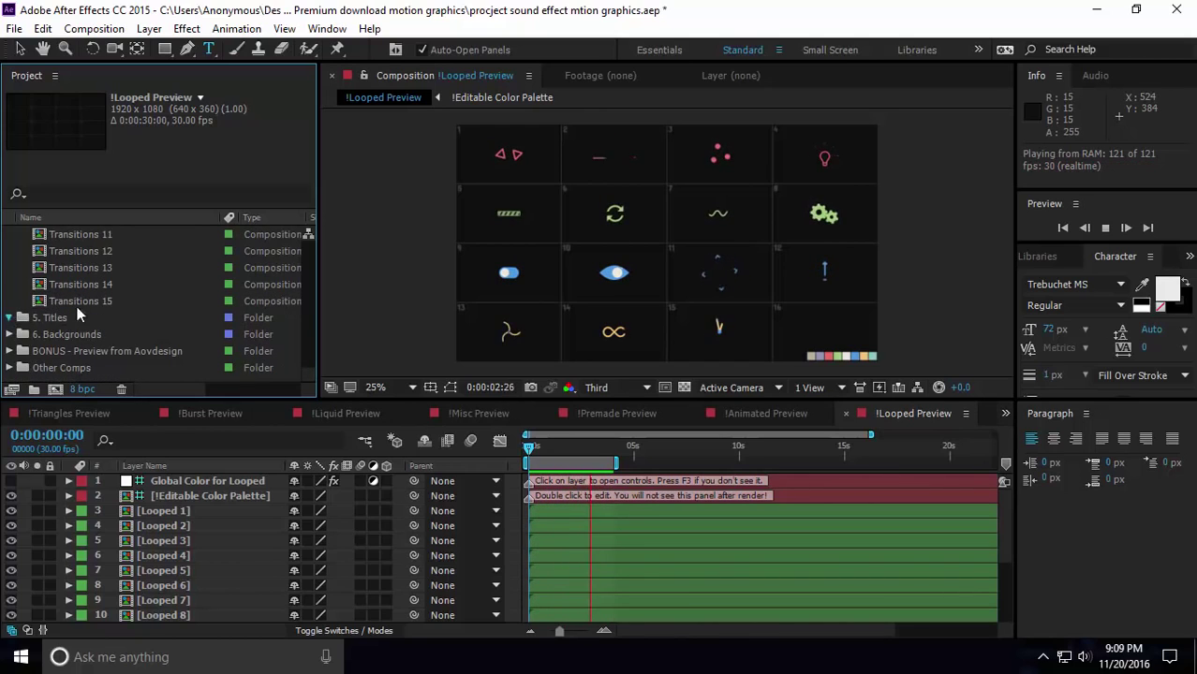
Look through the "5. Titles" folder, expanding its Titles 1, Titles 2 and Titles 3 subfolders
scroll(89, 307, down, 2)
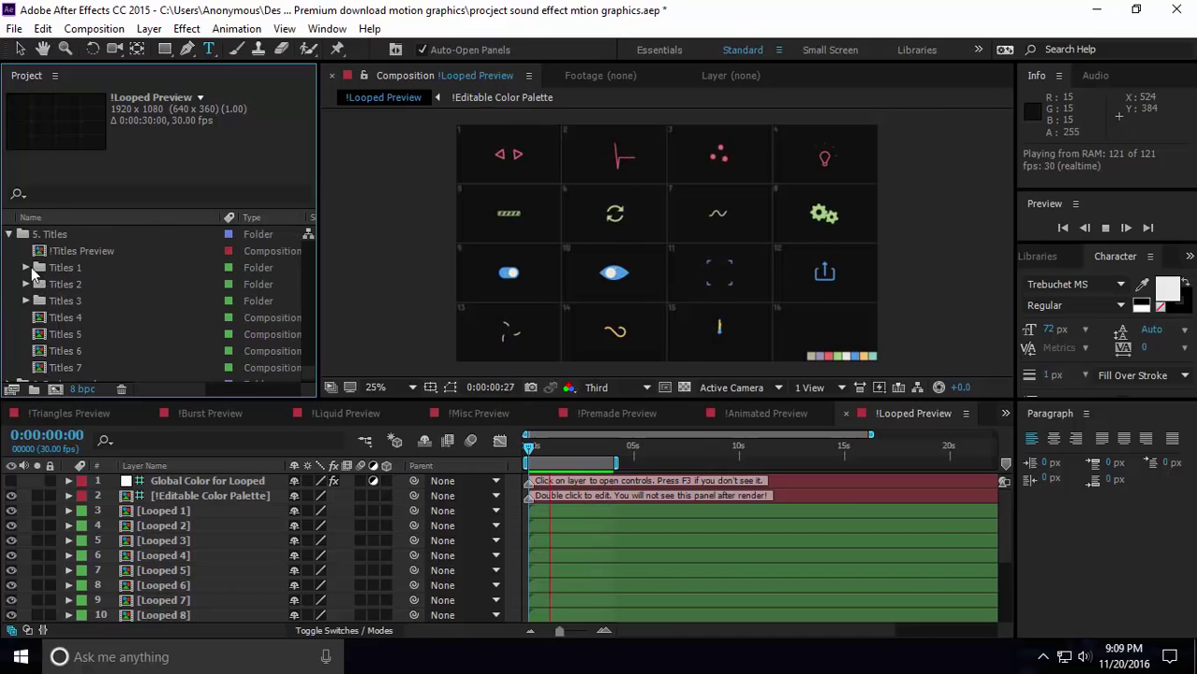
click(27, 269)
scroll(31, 290, down, 1)
click(26, 285)
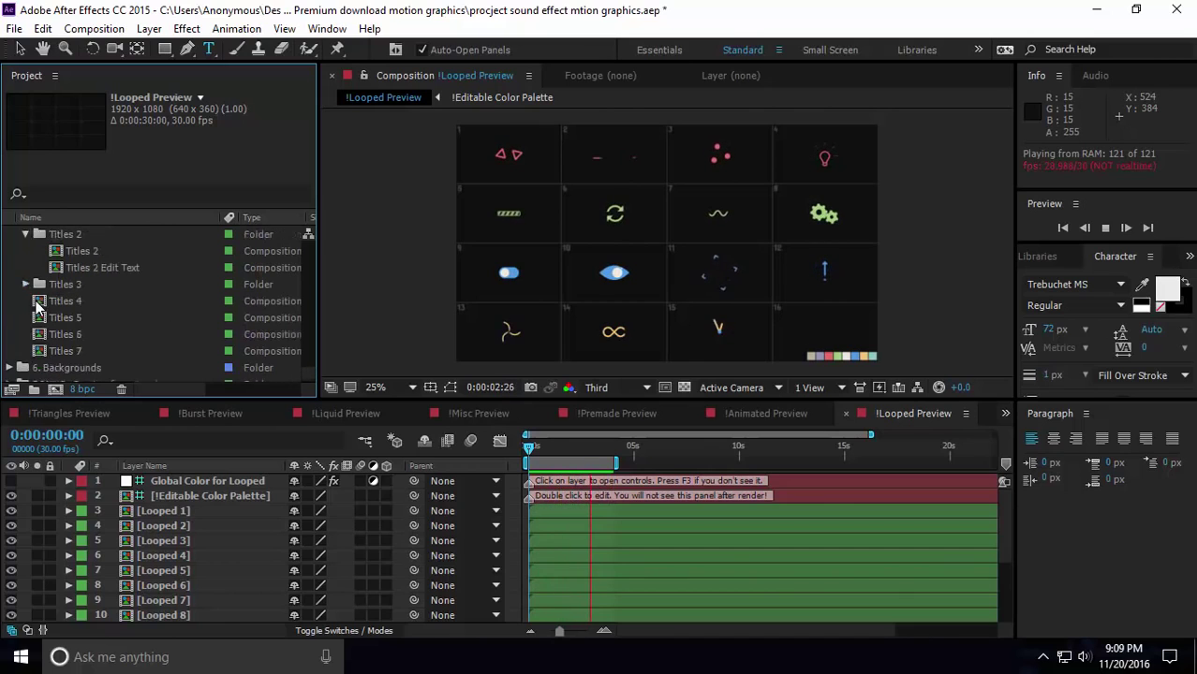
scroll(29, 279, down, 2)
click(27, 251)
scroll(54, 278, down, 2)
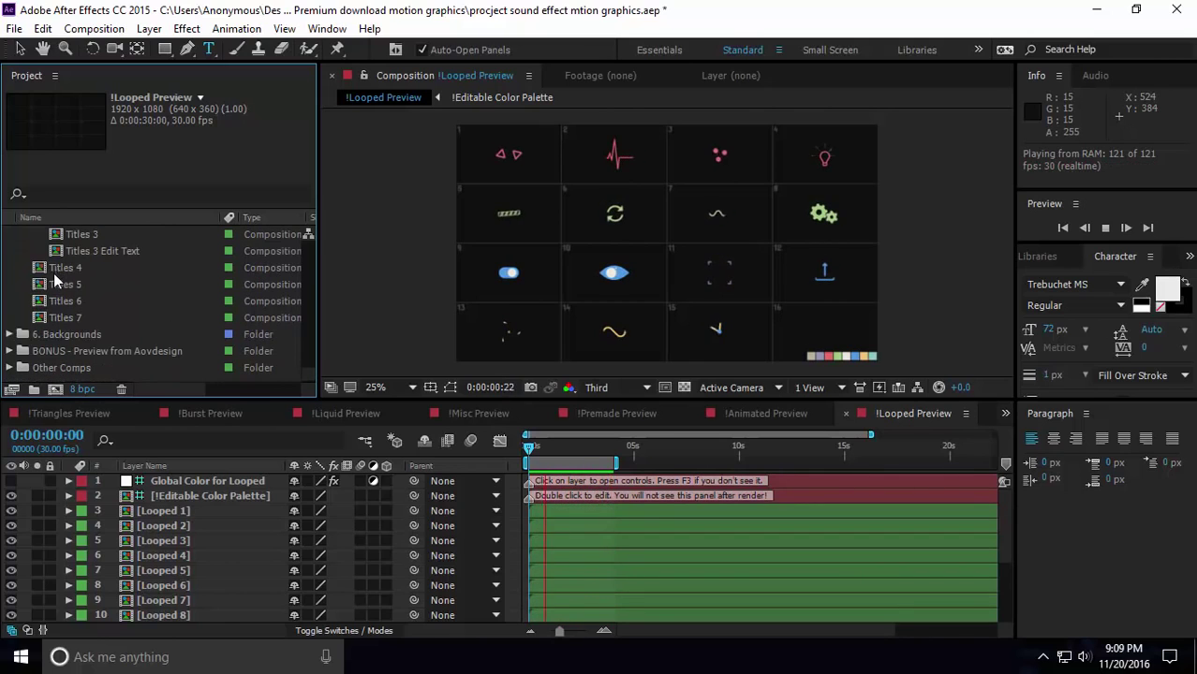
Expand the "6. Backgrounds", "BONUS - Preview from Aovdesign" and "Other Comps" folders to show their contents
click(12, 336)
scroll(19, 341, down, 2)
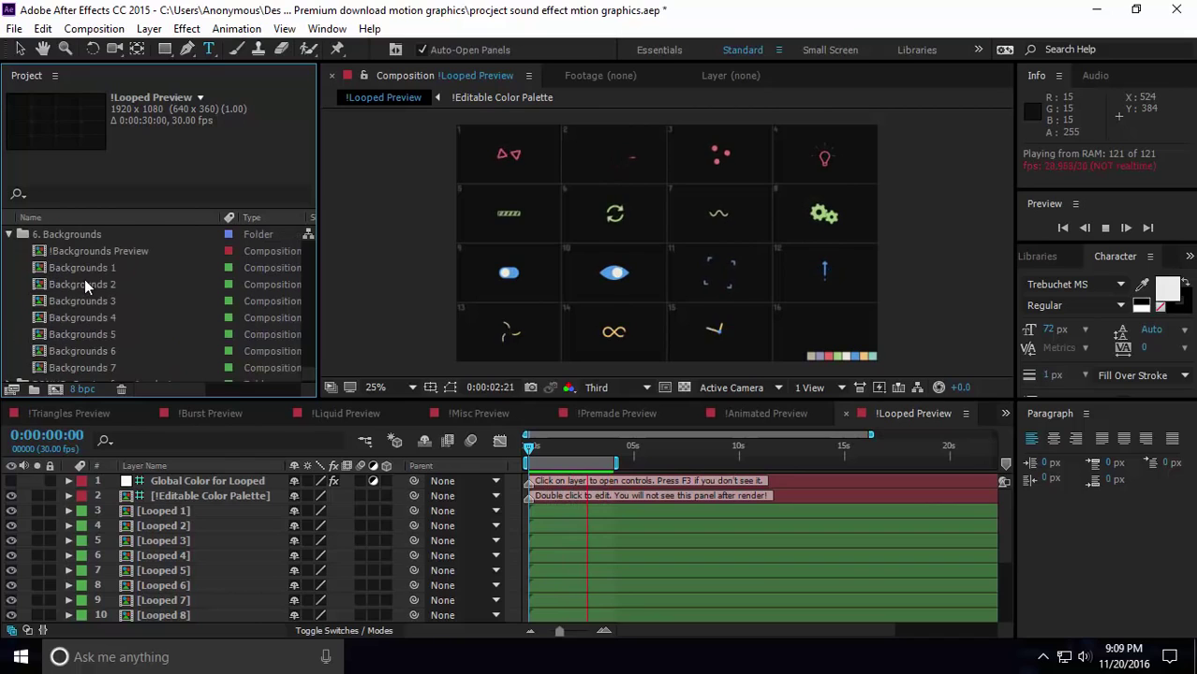
scroll(84, 282, down, 2)
click(12, 351)
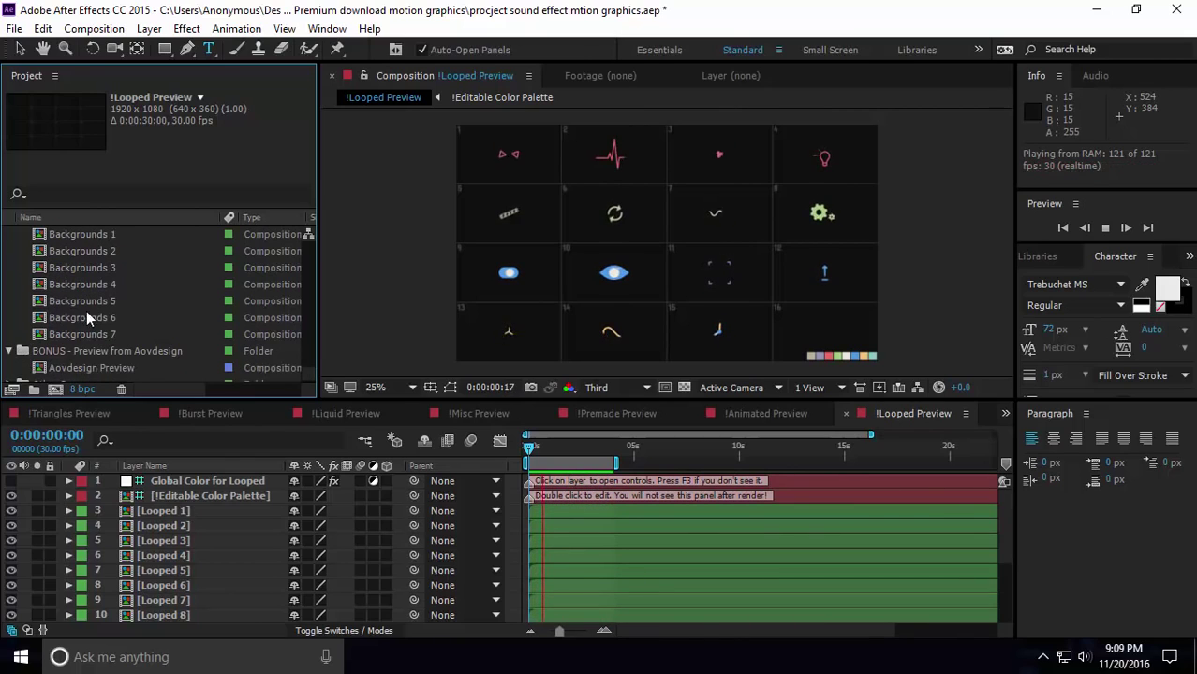
scroll(89, 309, down, 1)
click(12, 367)
scroll(80, 323, down, 4)
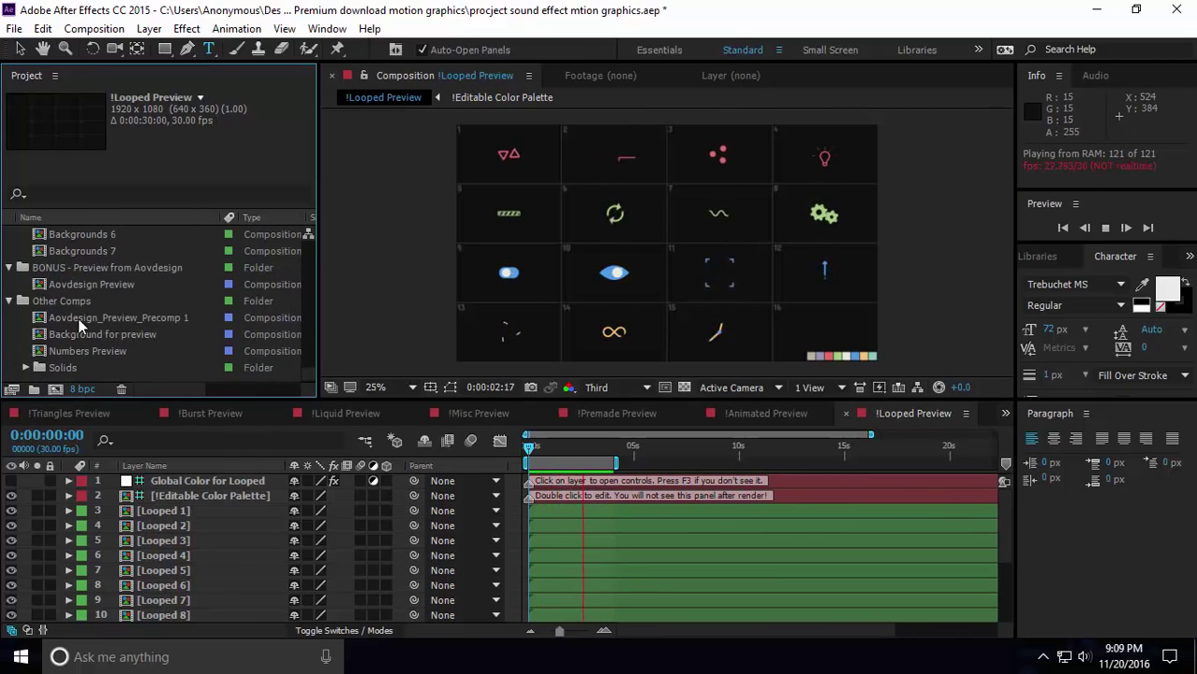
Go back through the project's folders, open the !Workspace and Example composition, play it, and stop playback
scroll(128, 294, down, 15)
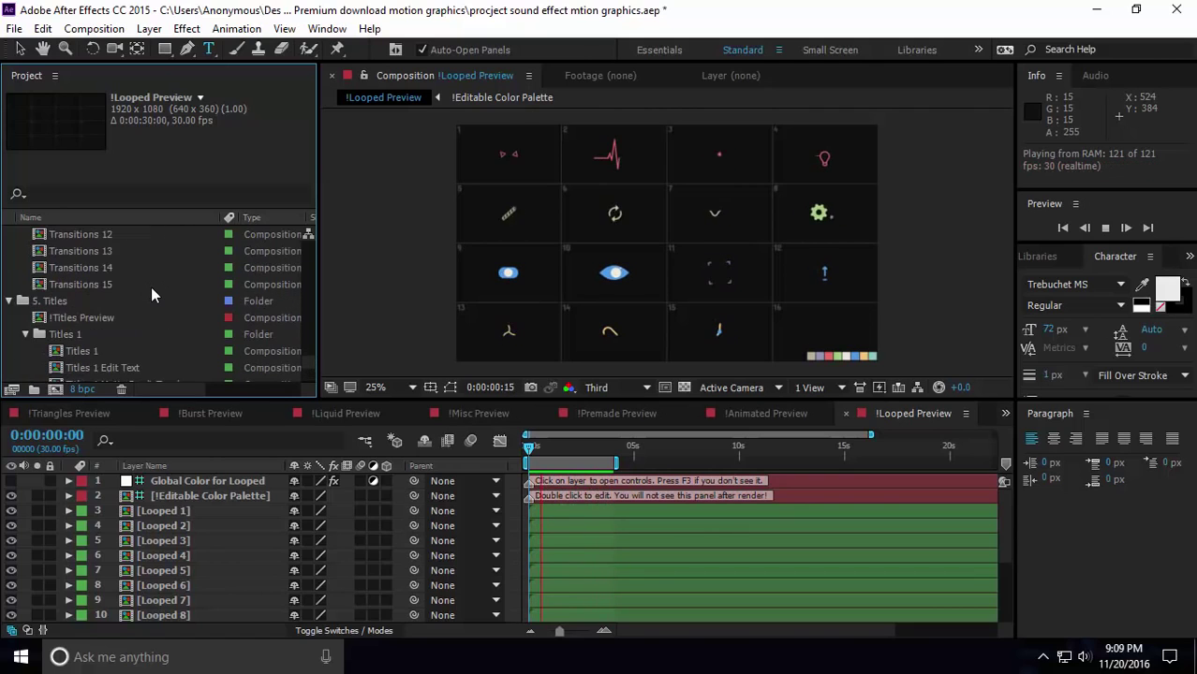
scroll(159, 289, down, 5)
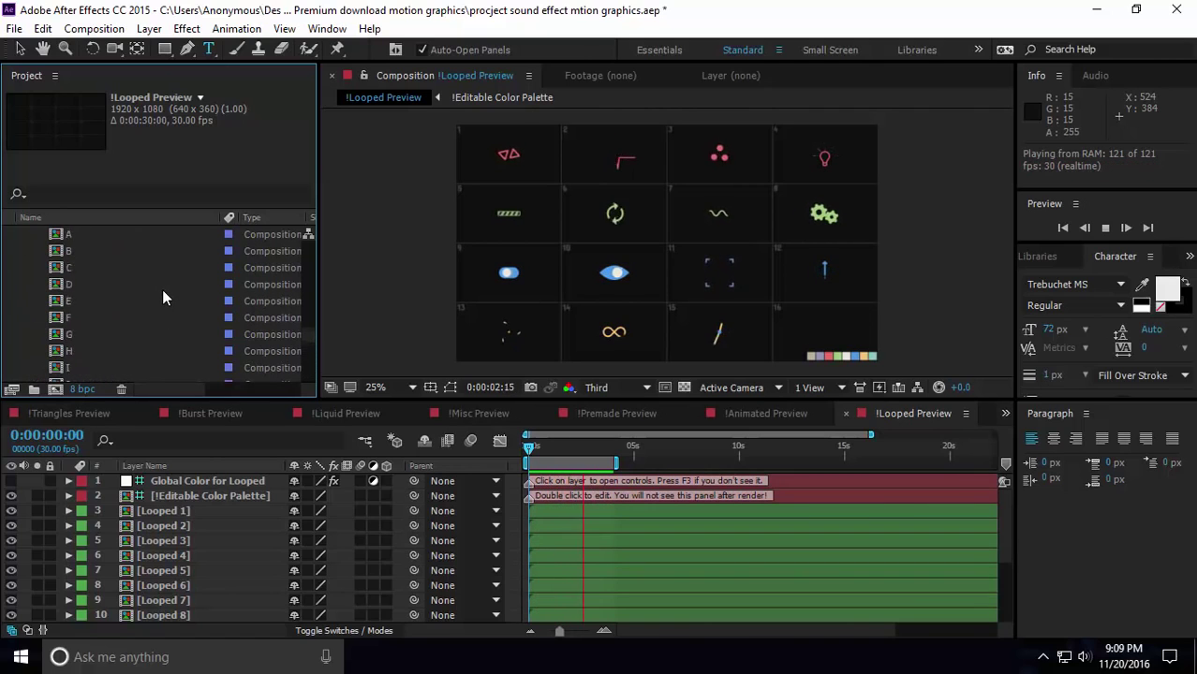
scroll(168, 292, down, 10)
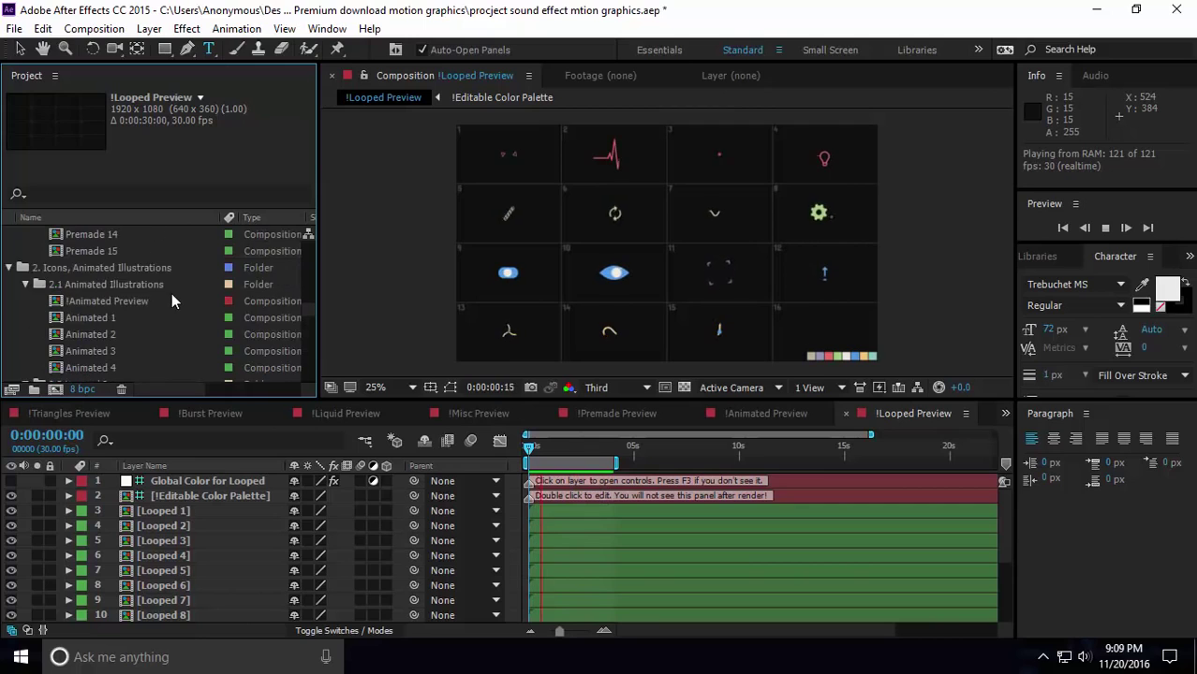
scroll(131, 307, down, 10)
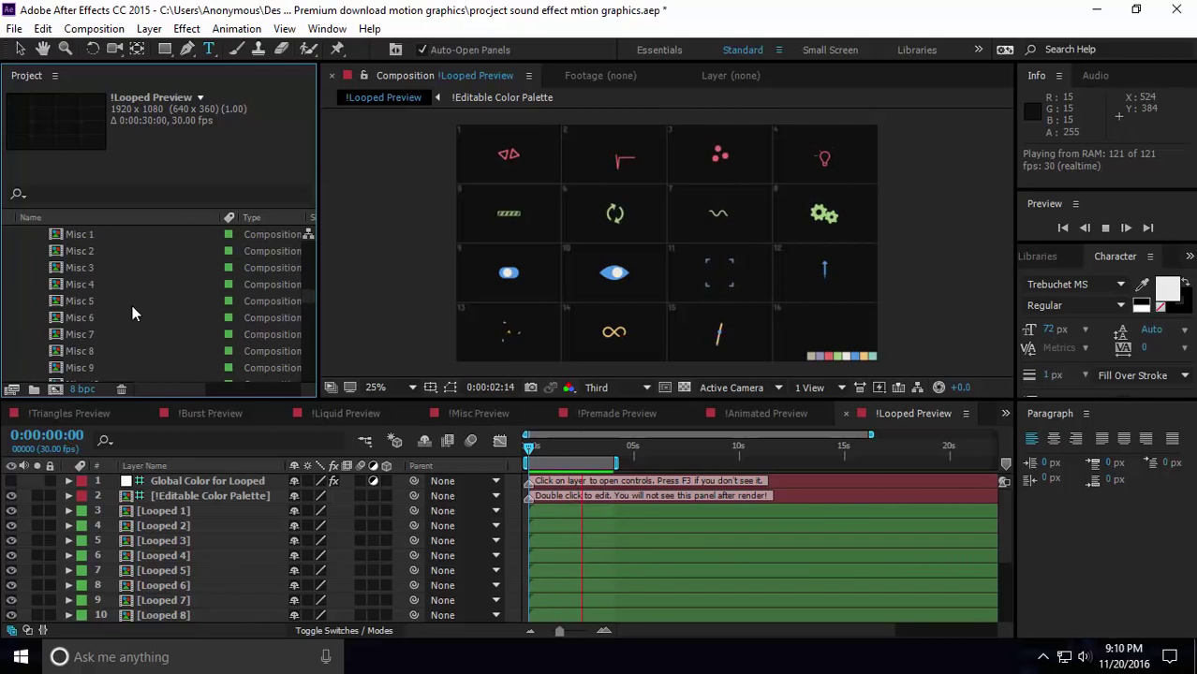
scroll(134, 304, down, 10)
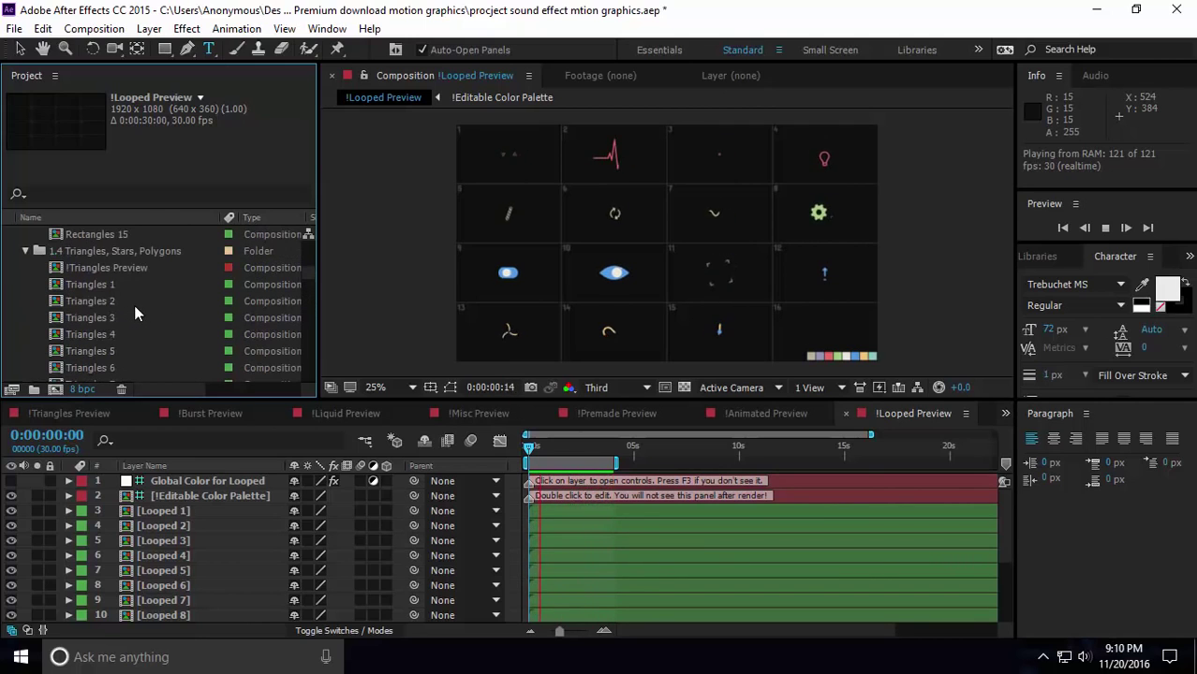
scroll(136, 307, up, 10)
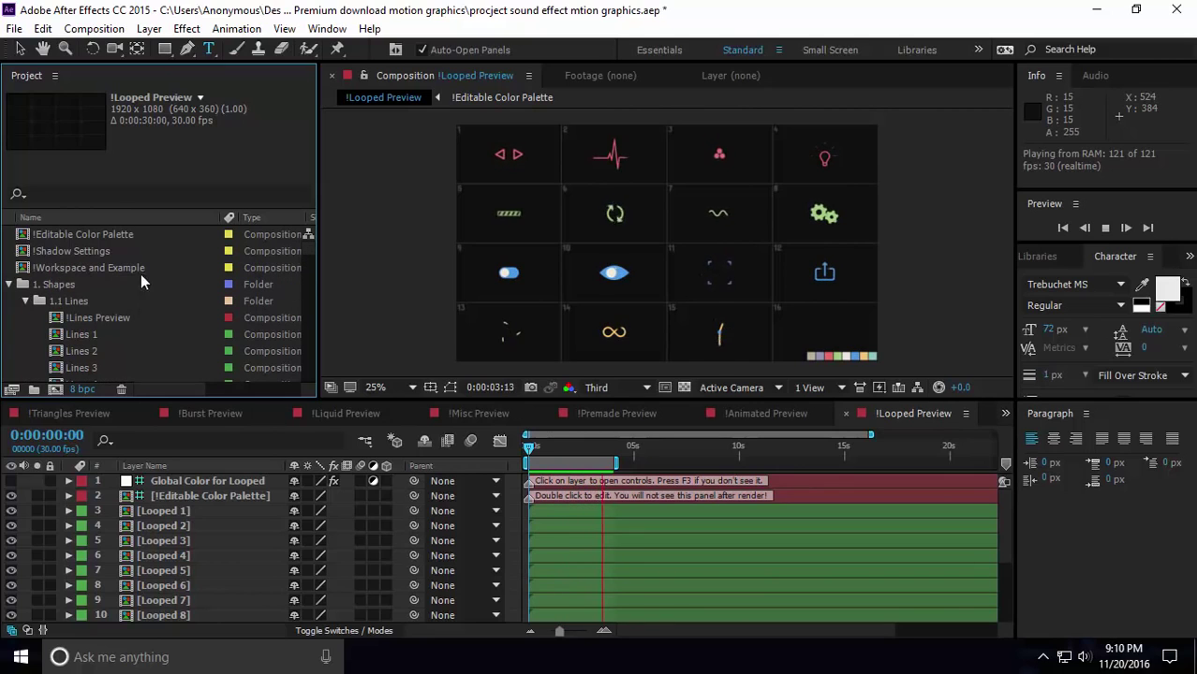
double_click(81, 268)
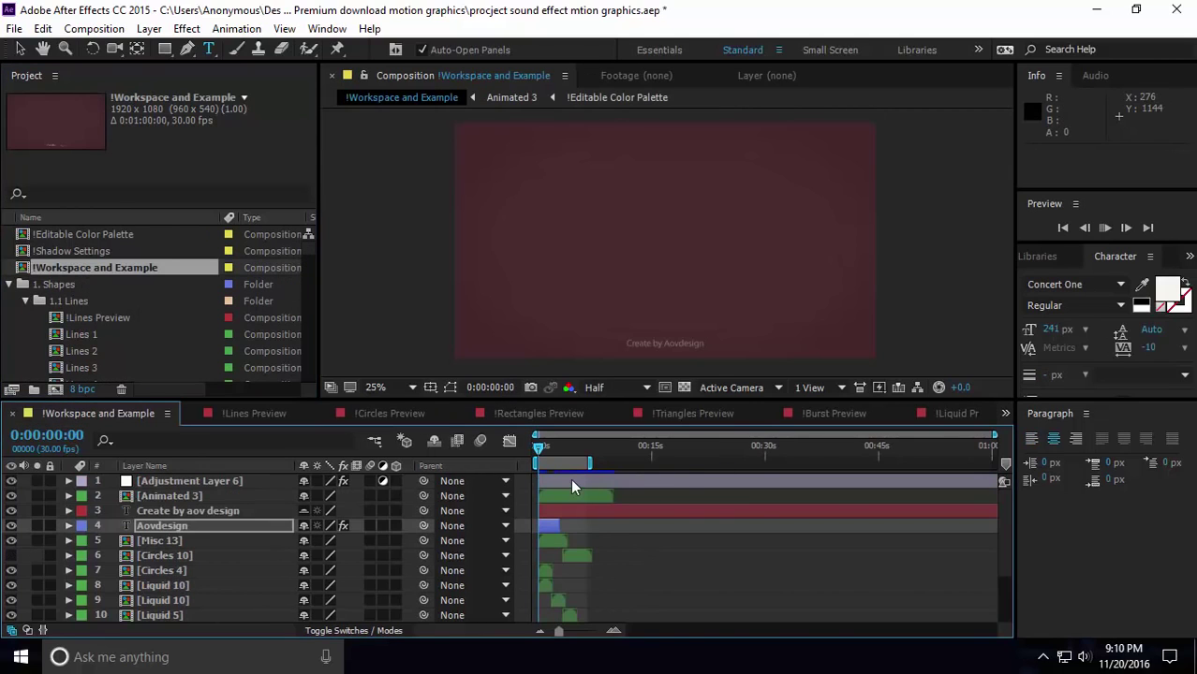
key(space)
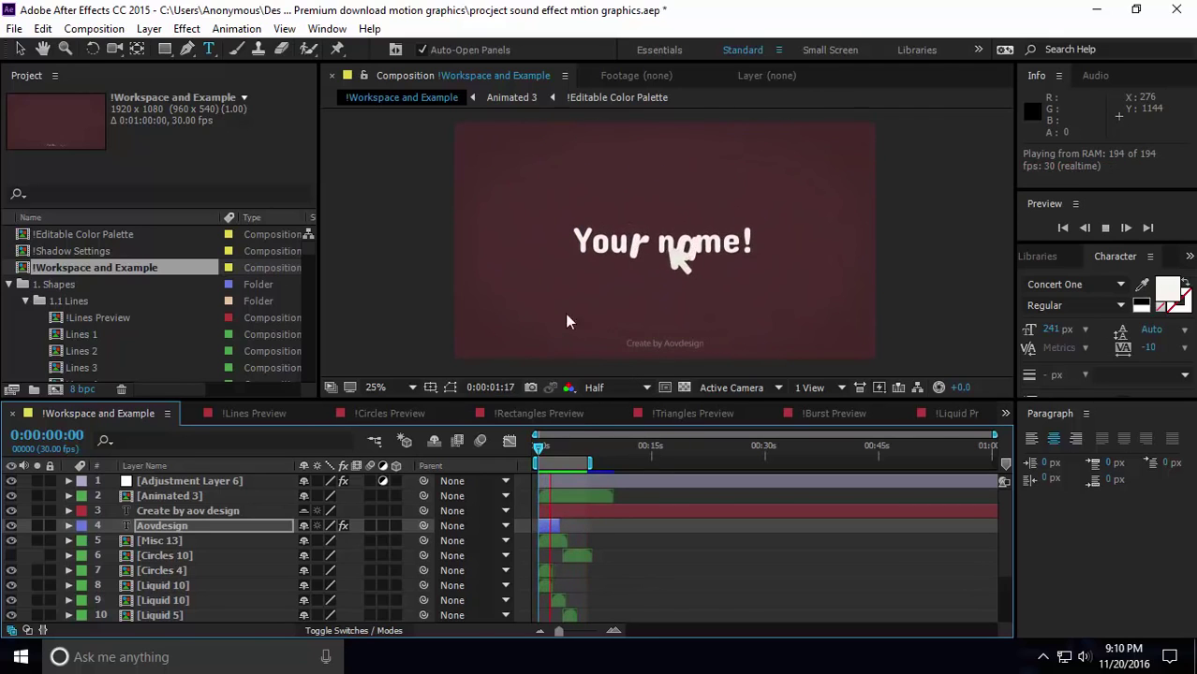
key(space)
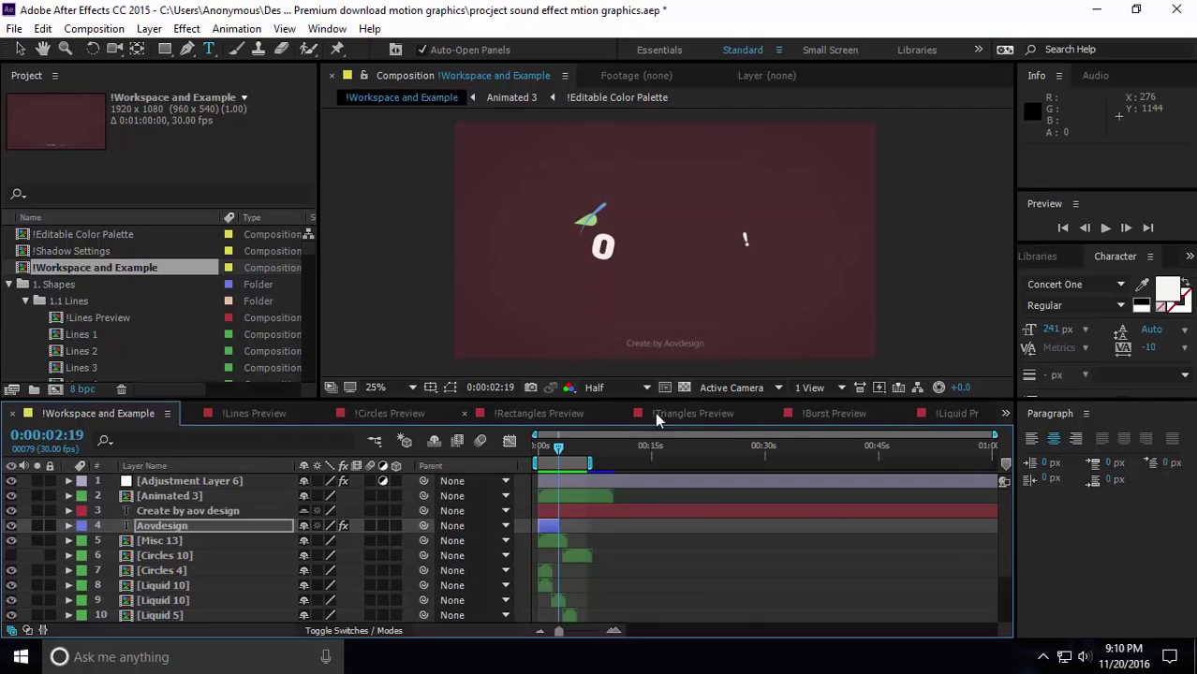
Close all the other open composition timelines, keeping only !Workspace and Example
click(905, 415)
click(903, 413)
click(903, 414)
click(903, 414)
click(190, 416)
click(188, 415)
click(188, 416)
click(188, 416)
click(189, 416)
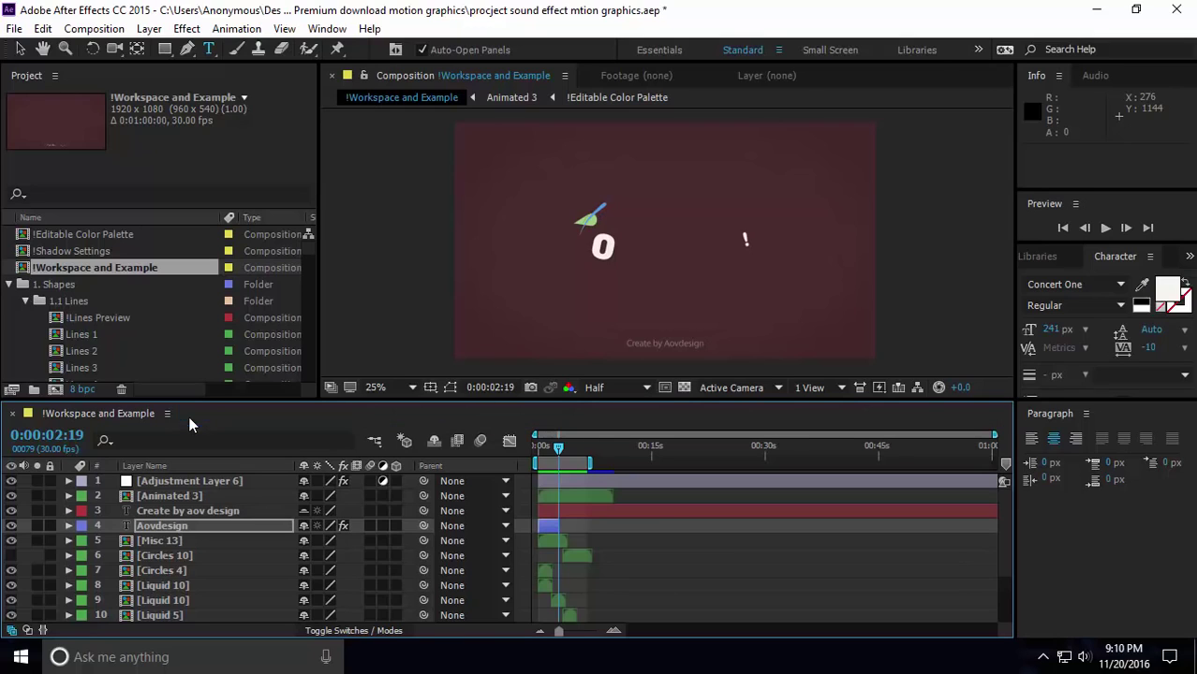
Play the !Workspace and Example composition, stop it, and move the current time to 0:00:01:26
key(space)
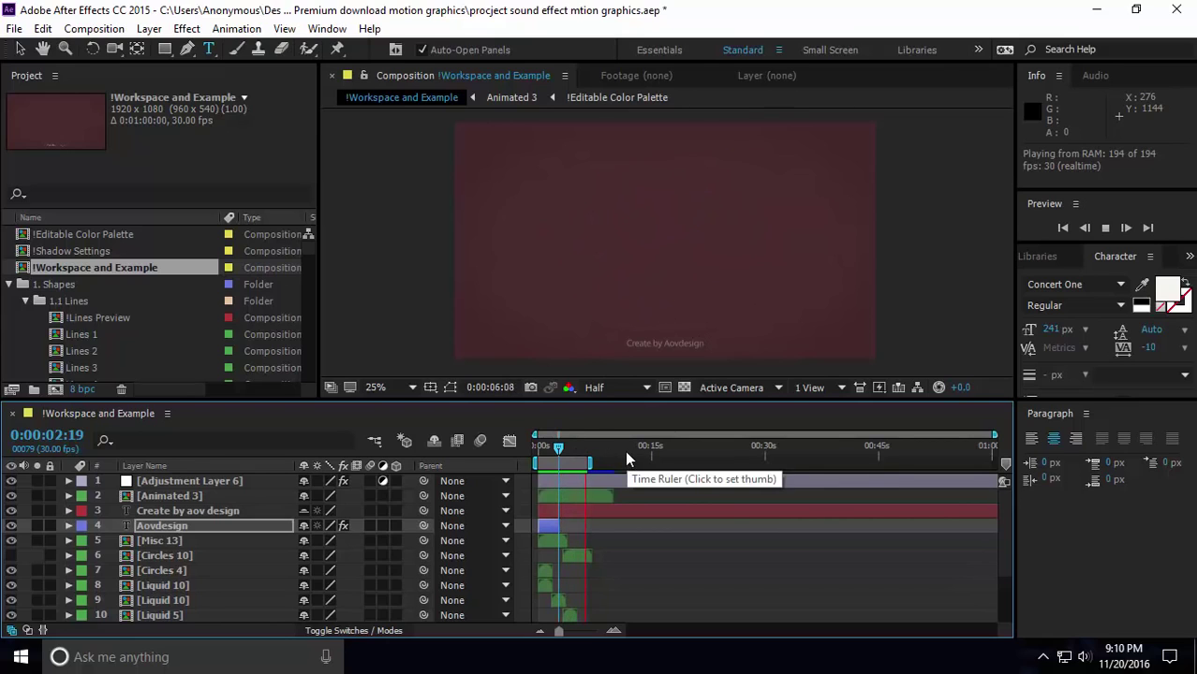
key(space)
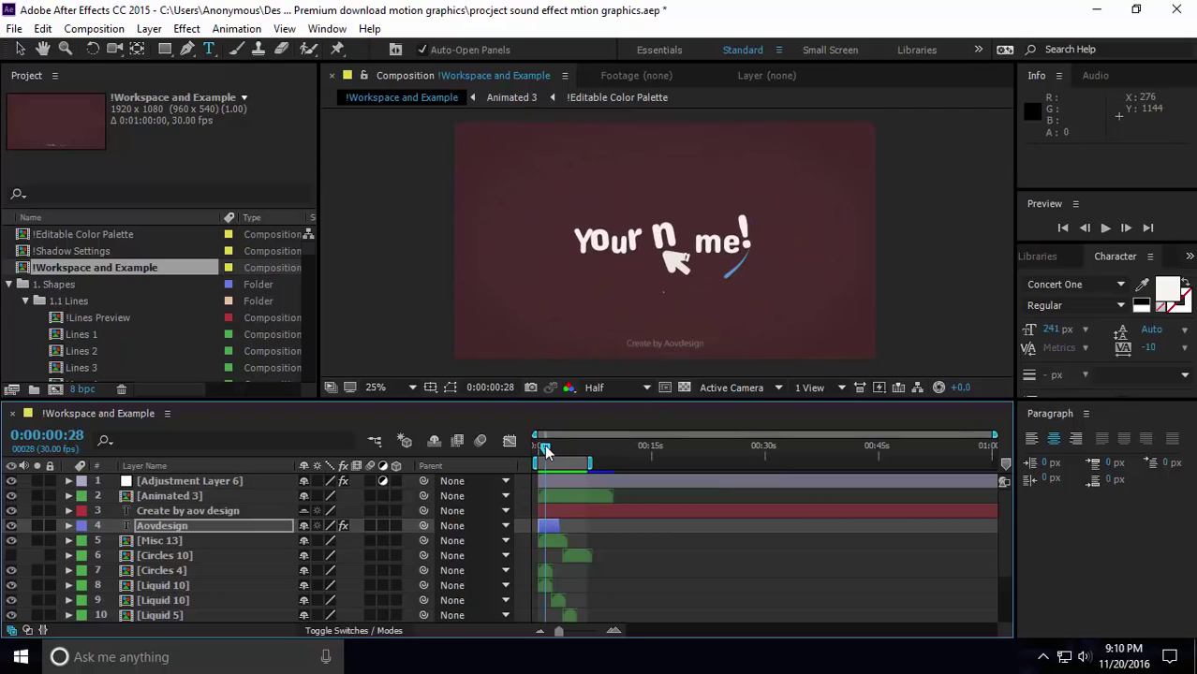
mouse_move(553, 449)
mouse_down()
mouse_move(541, 461)
mouse_move(552, 468)
mouse_up()
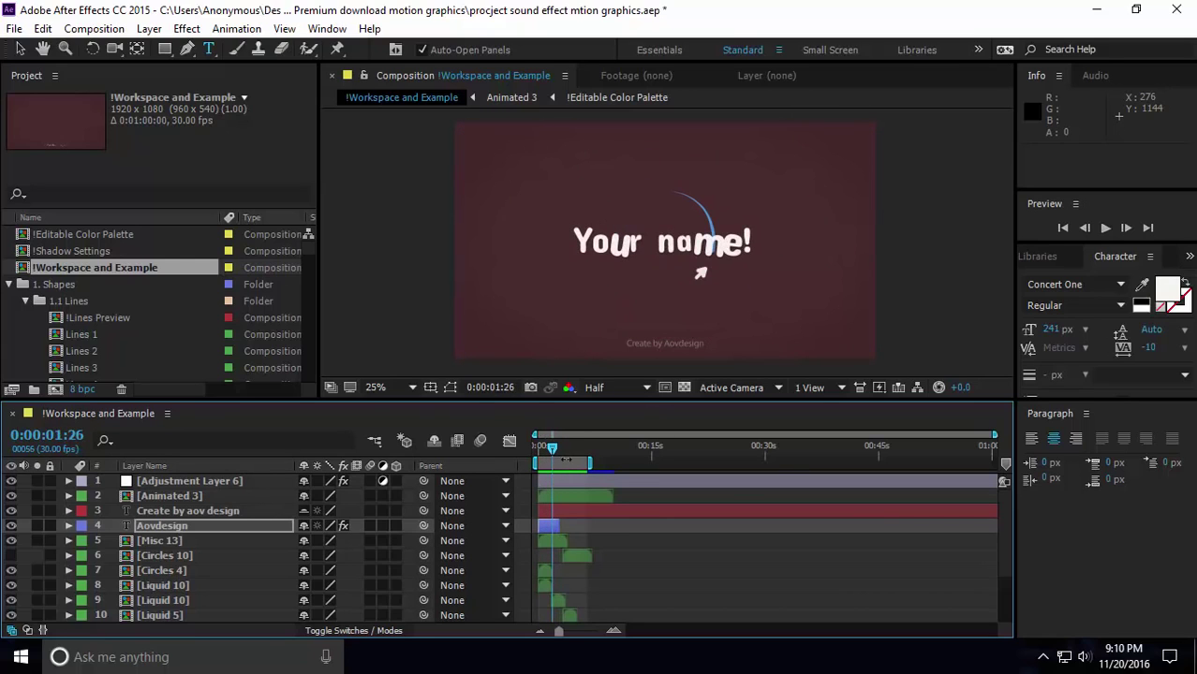
Place the text cursor in the "Your name!" title and show the Aovdesign layer's Effect Controls to review its effect settings
click(676, 245)
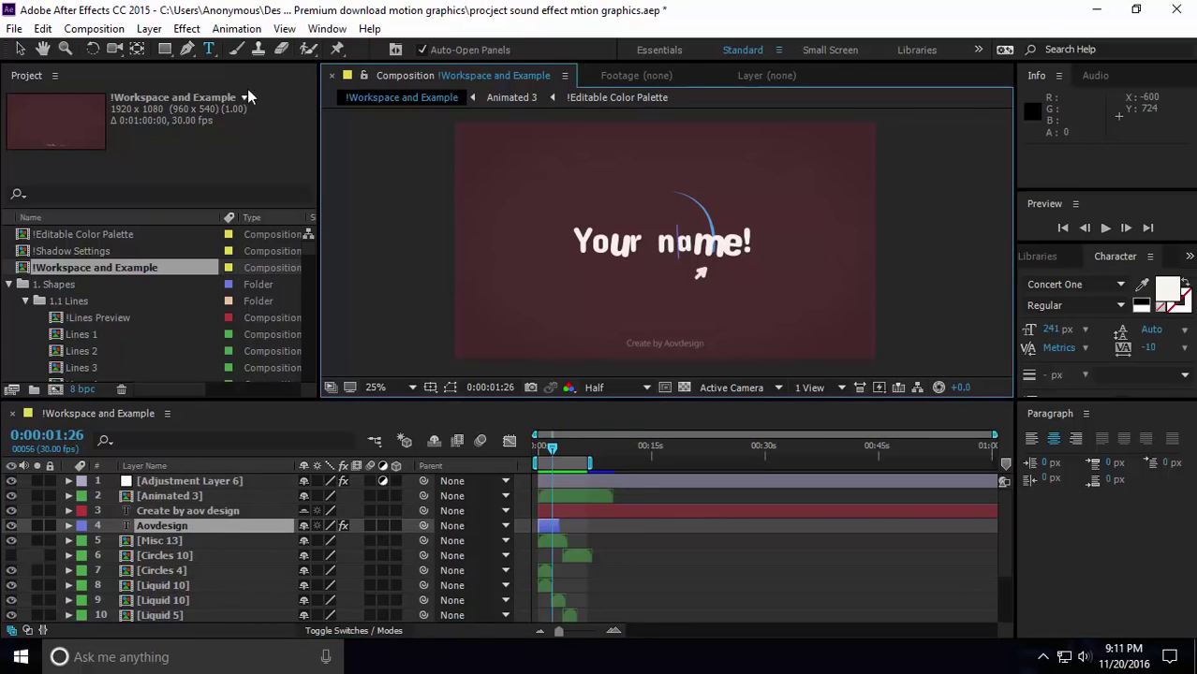
click(327, 28)
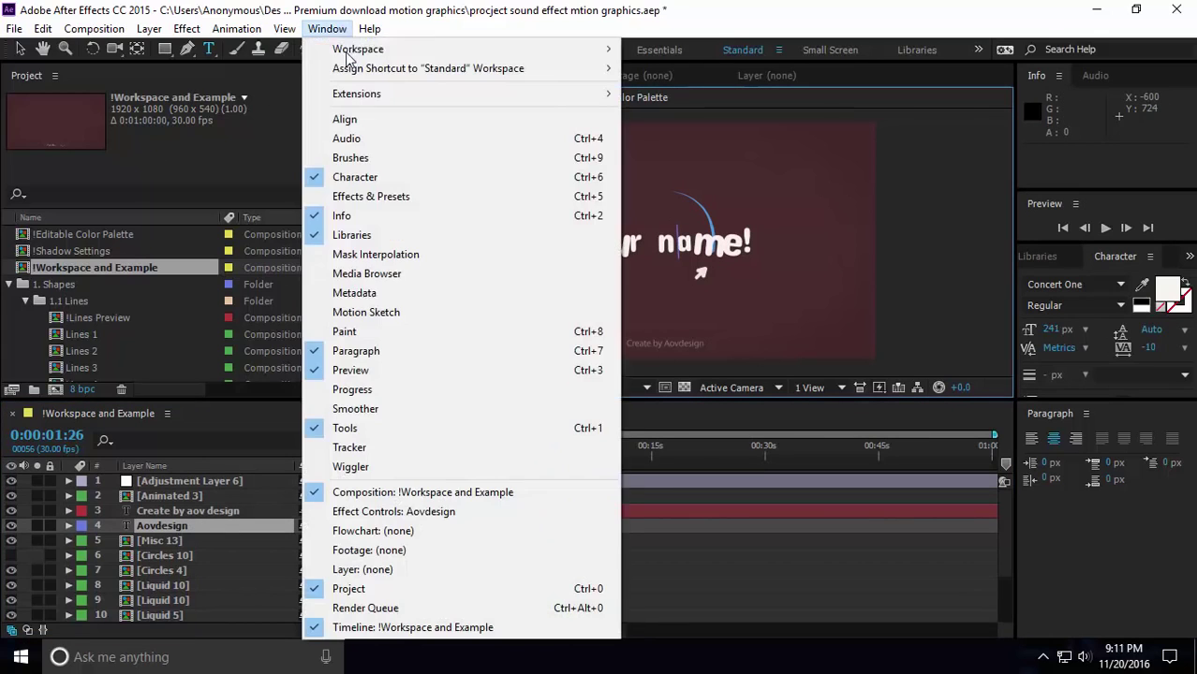
click(361, 511)
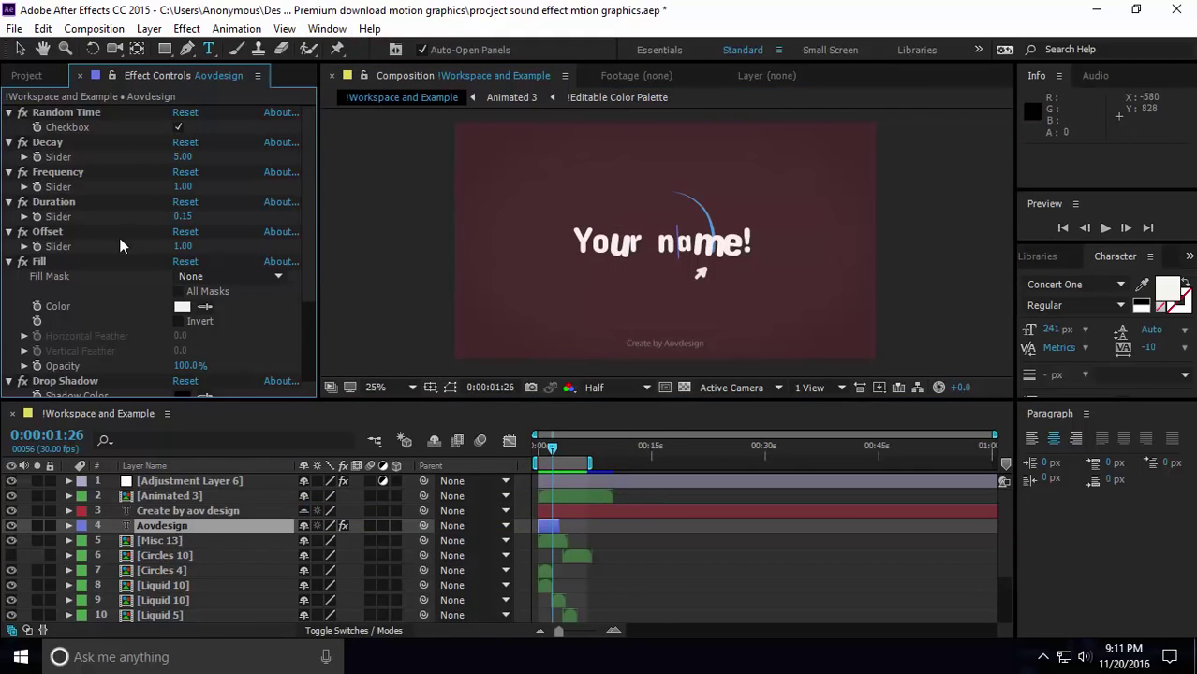
scroll(171, 318, down, 2)
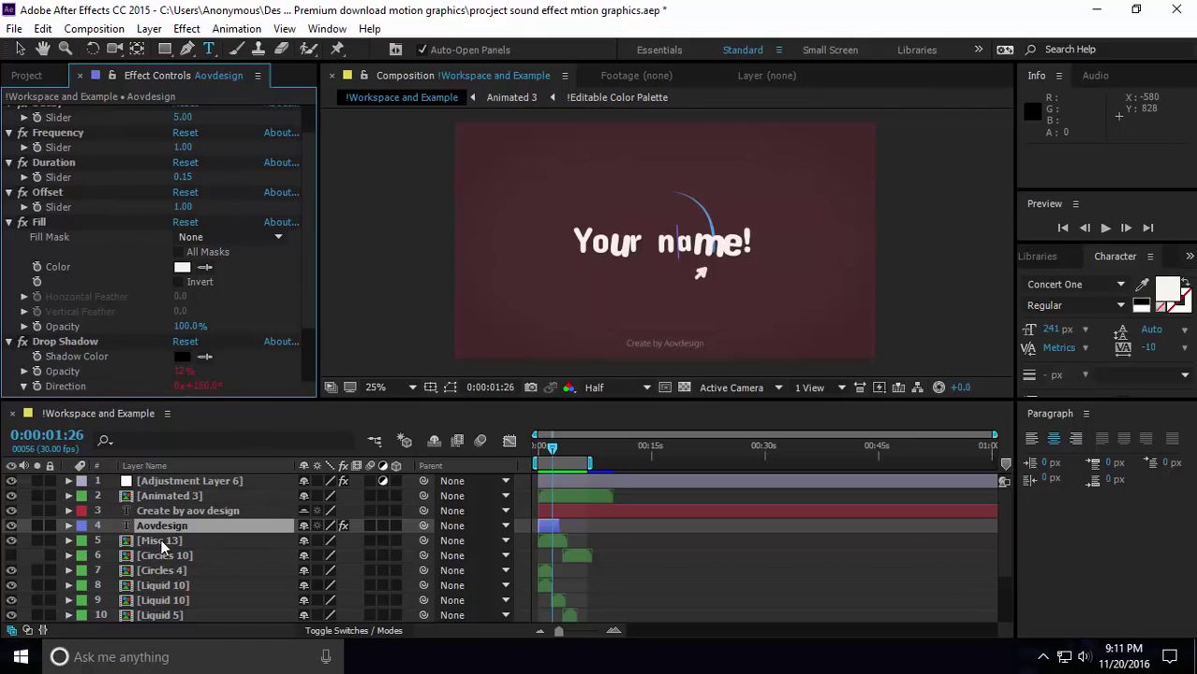
Try enlarging the Aovdesign text layer's Scale to 106%, undo the scale changes, and collapse the layer's properties
click(68, 526)
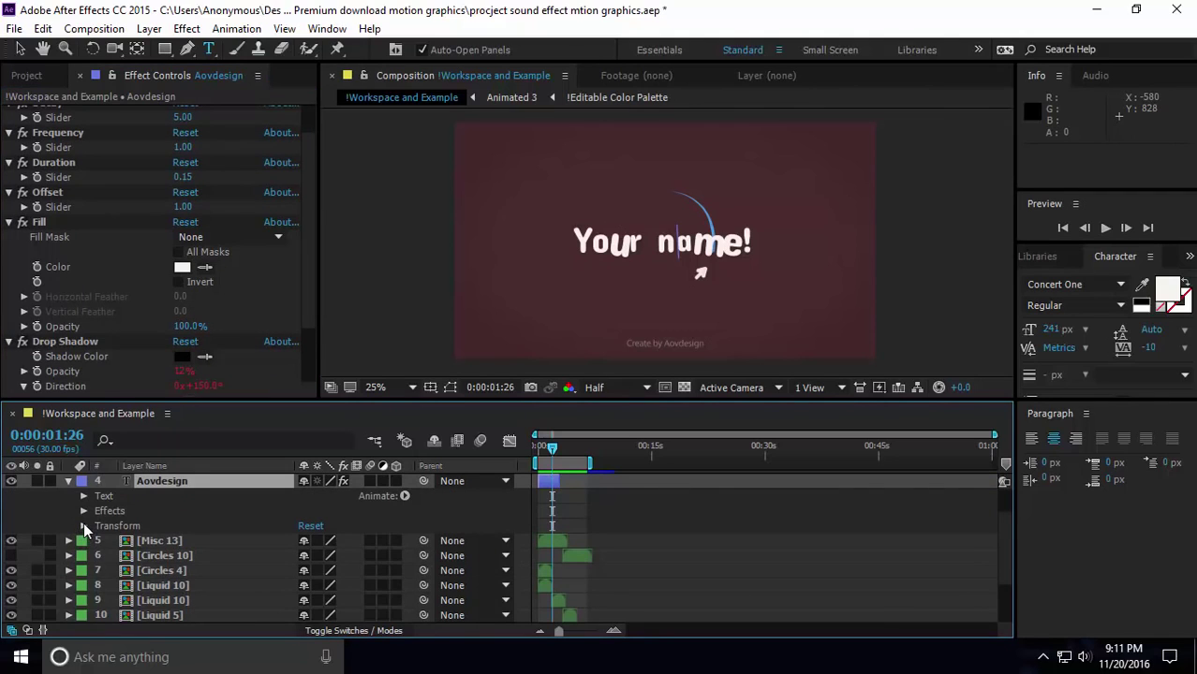
click(83, 525)
scroll(181, 535, down, 3)
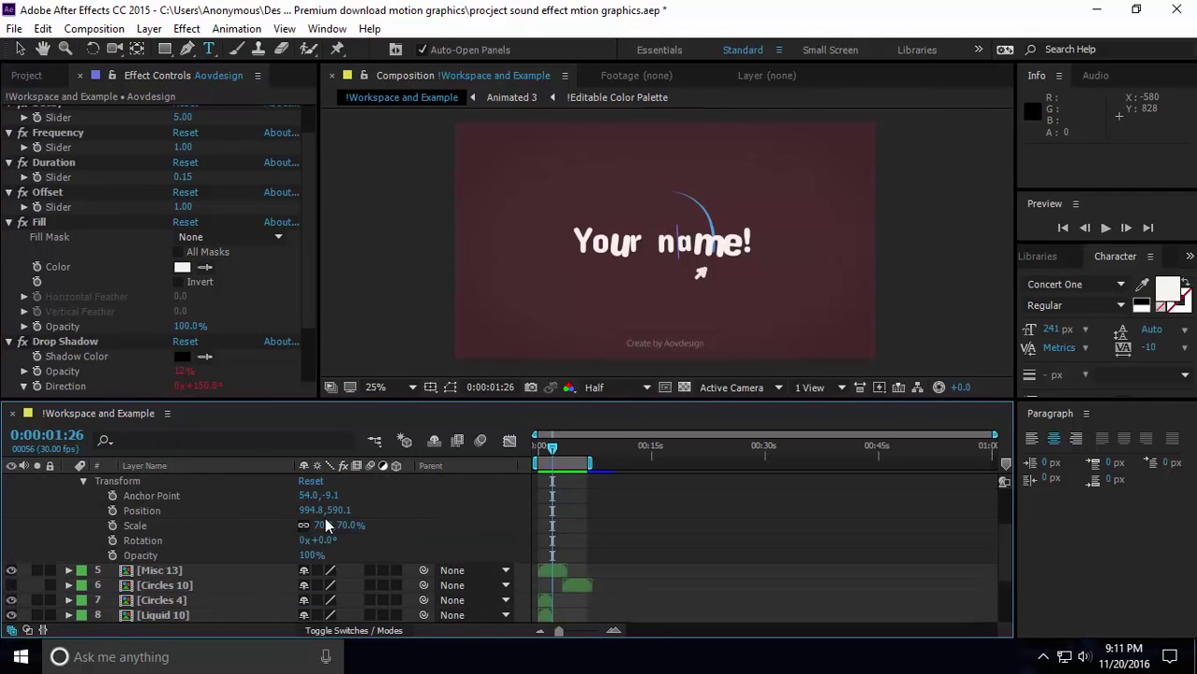
drag(339, 527, 409, 542)
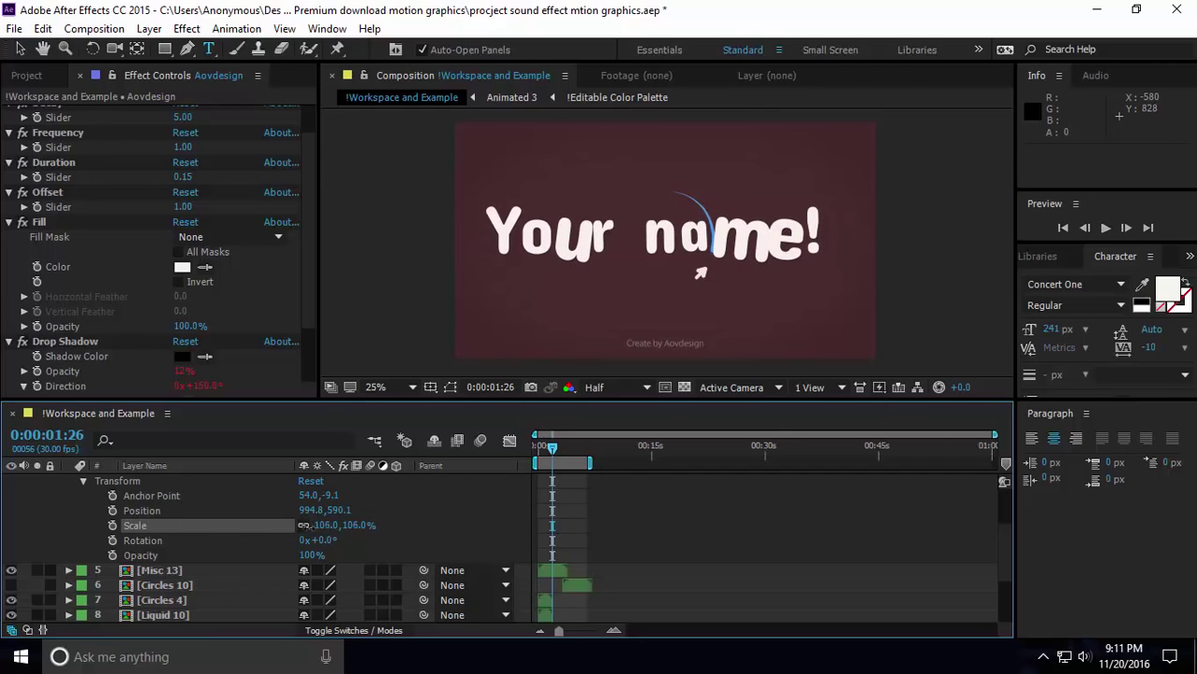
drag(330, 530, 348, 535)
key(ctrl+z)
key(ctrl+z)
key(ctrl+z)
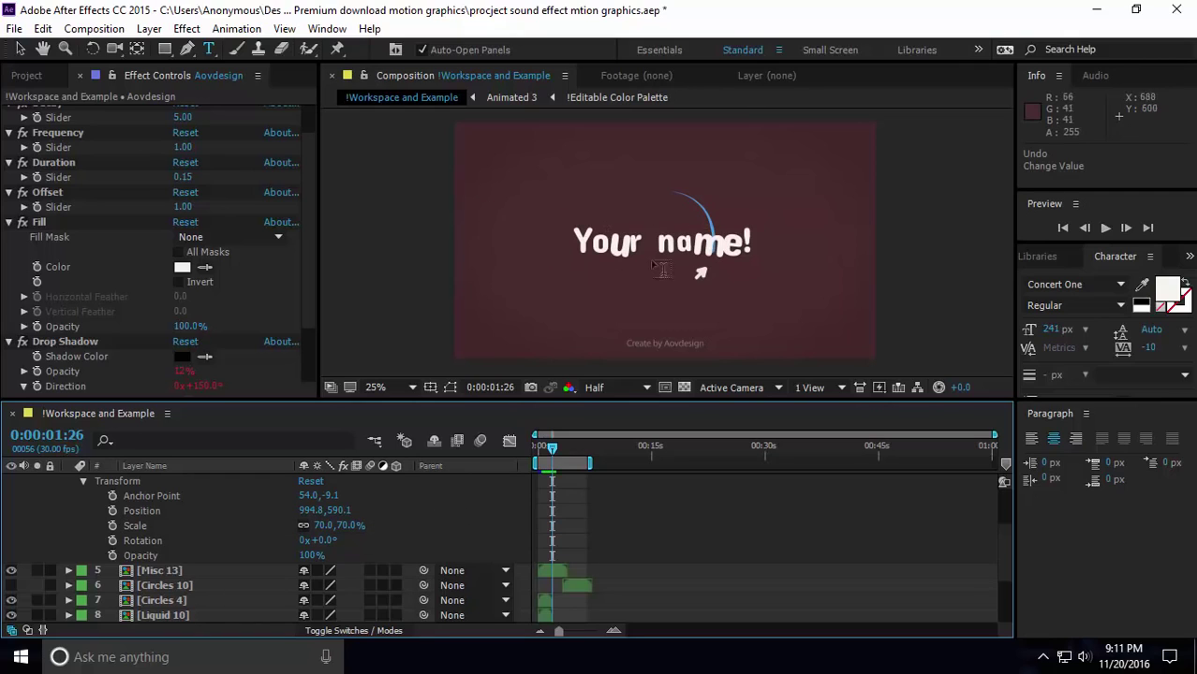
click(83, 481)
scroll(93, 493, up, 3)
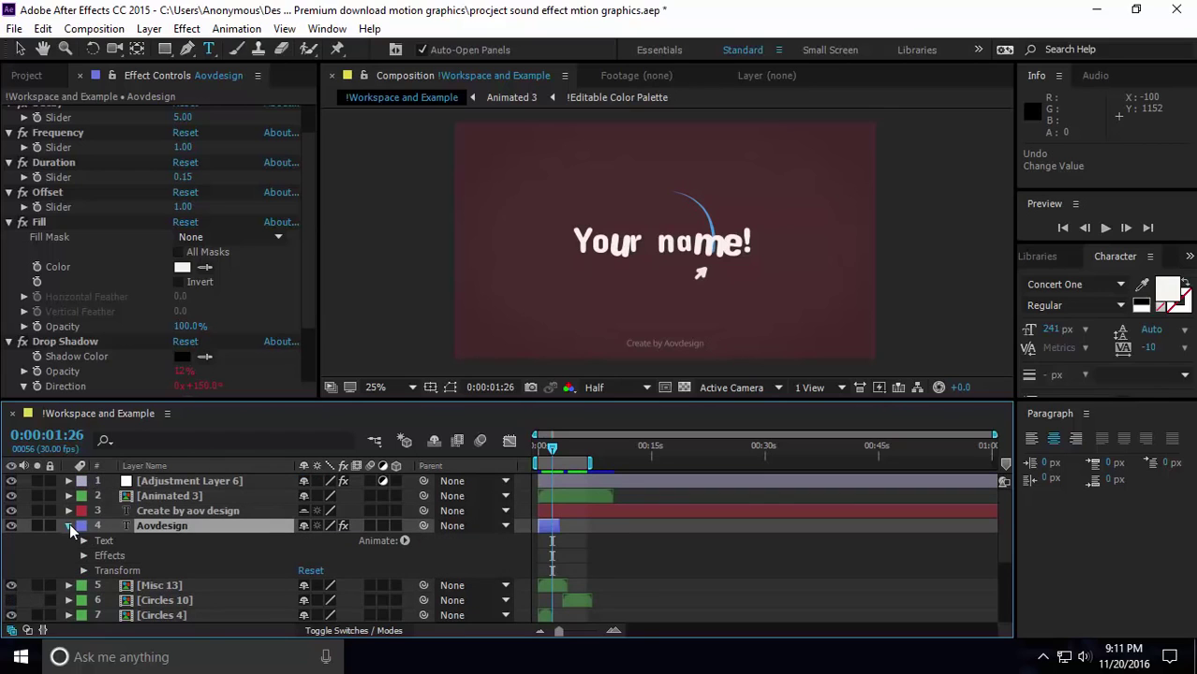
click(70, 526)
Return to the project's item list and play the !Workspace and Example composition again
click(54, 77)
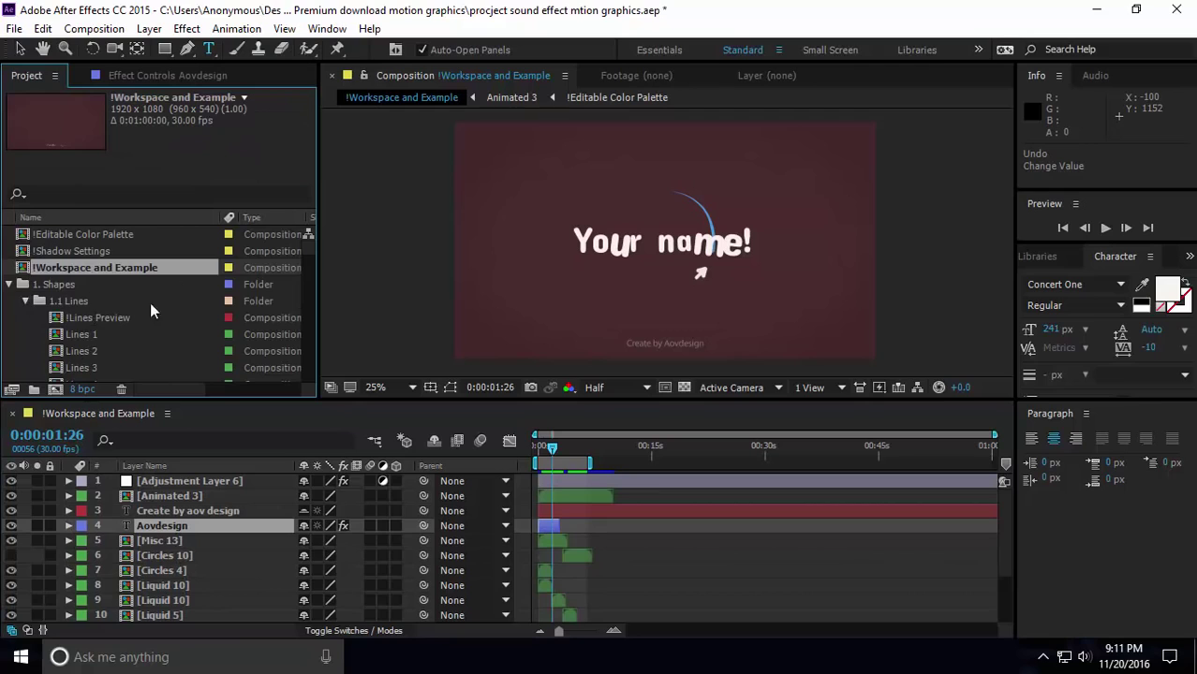
scroll(149, 309, down, 5)
scroll(158, 314, up, 5)
key(space)
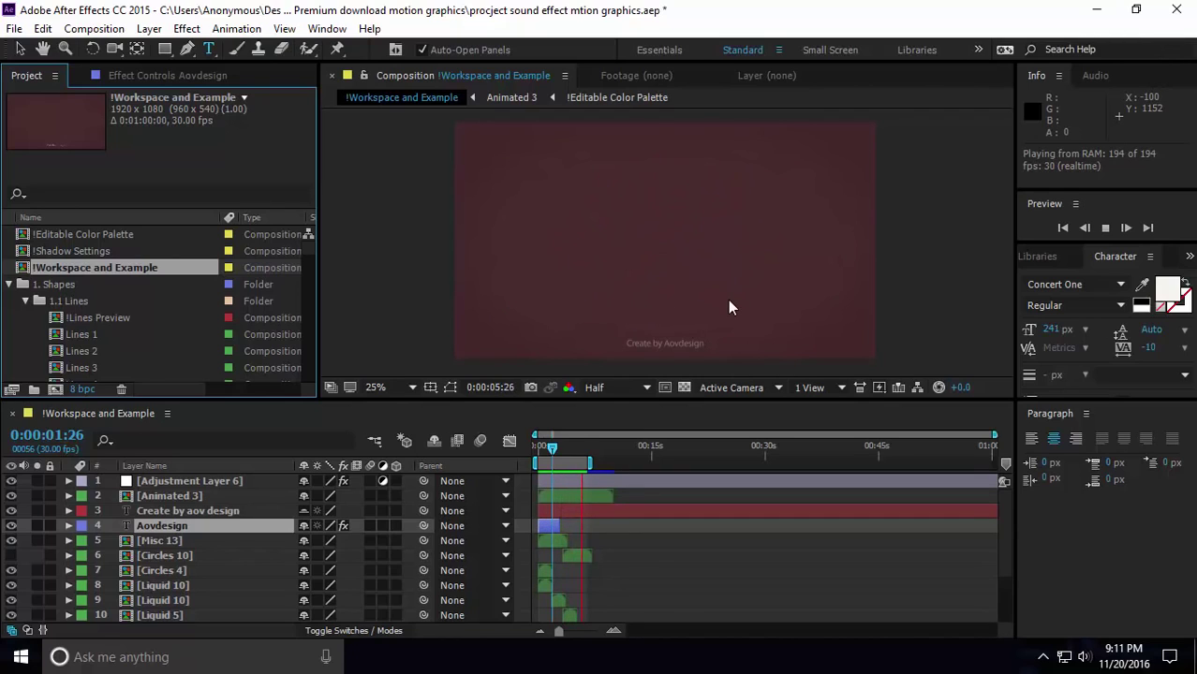
Minimize After Effects and the "Premium download motion graphics" folder window to show the desktop
click(1096, 9)
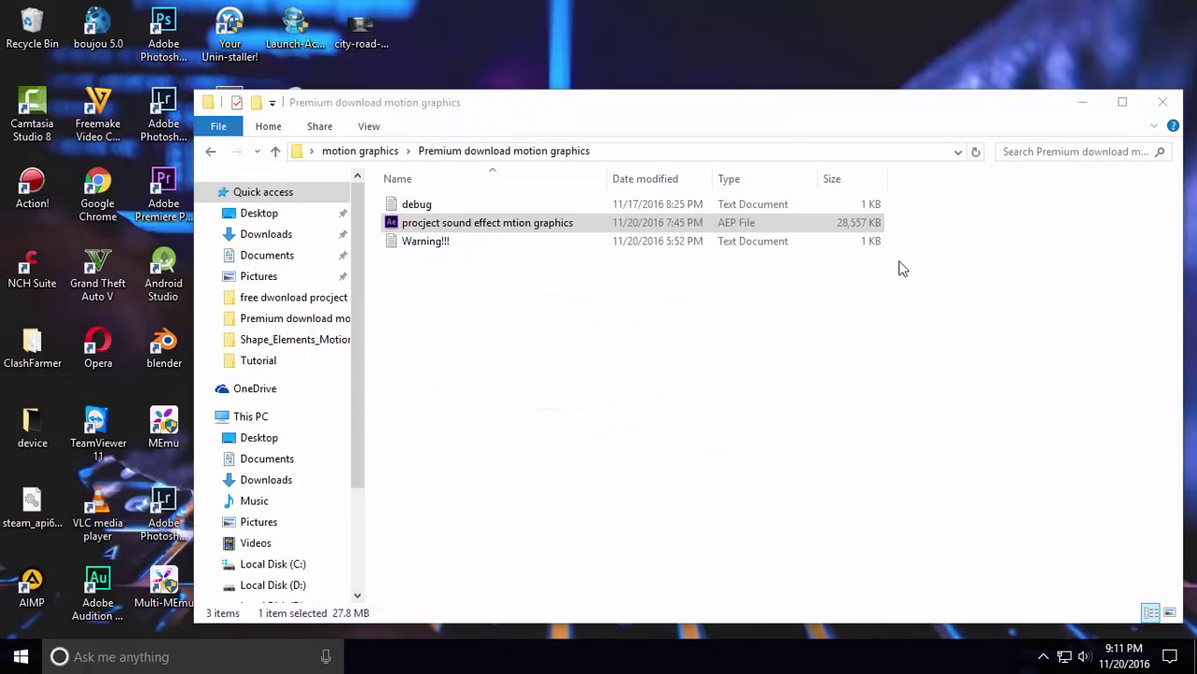
click(1086, 105)
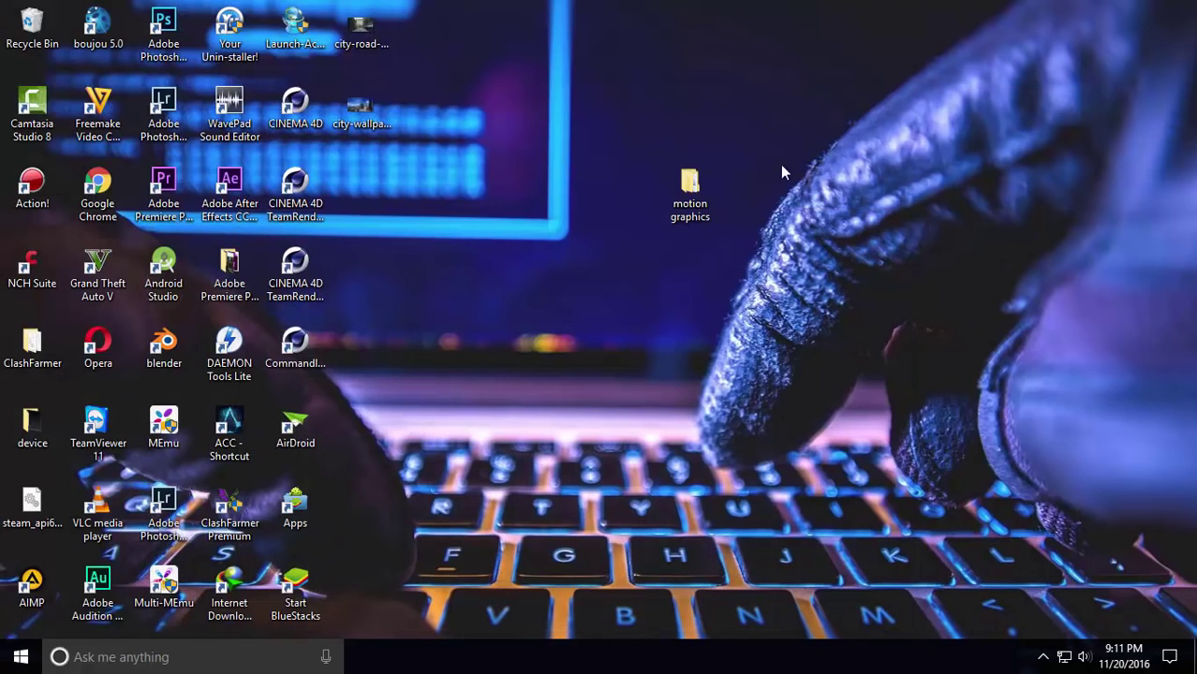